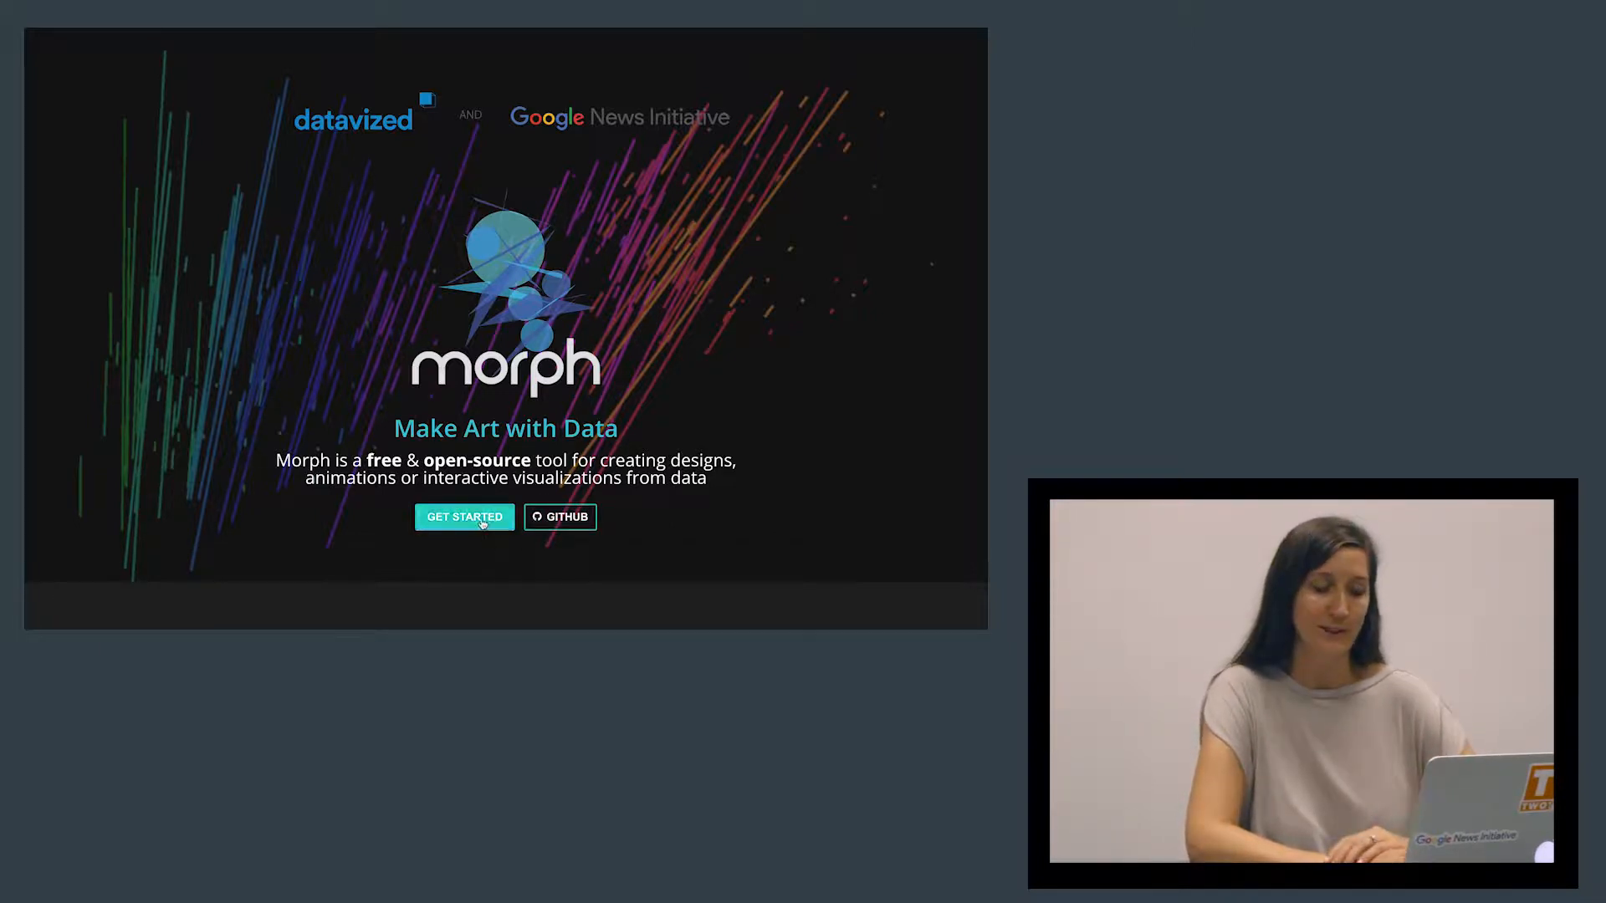
Start a new Morph project and check the supported types and size limits for uploading a data file
click(480, 524)
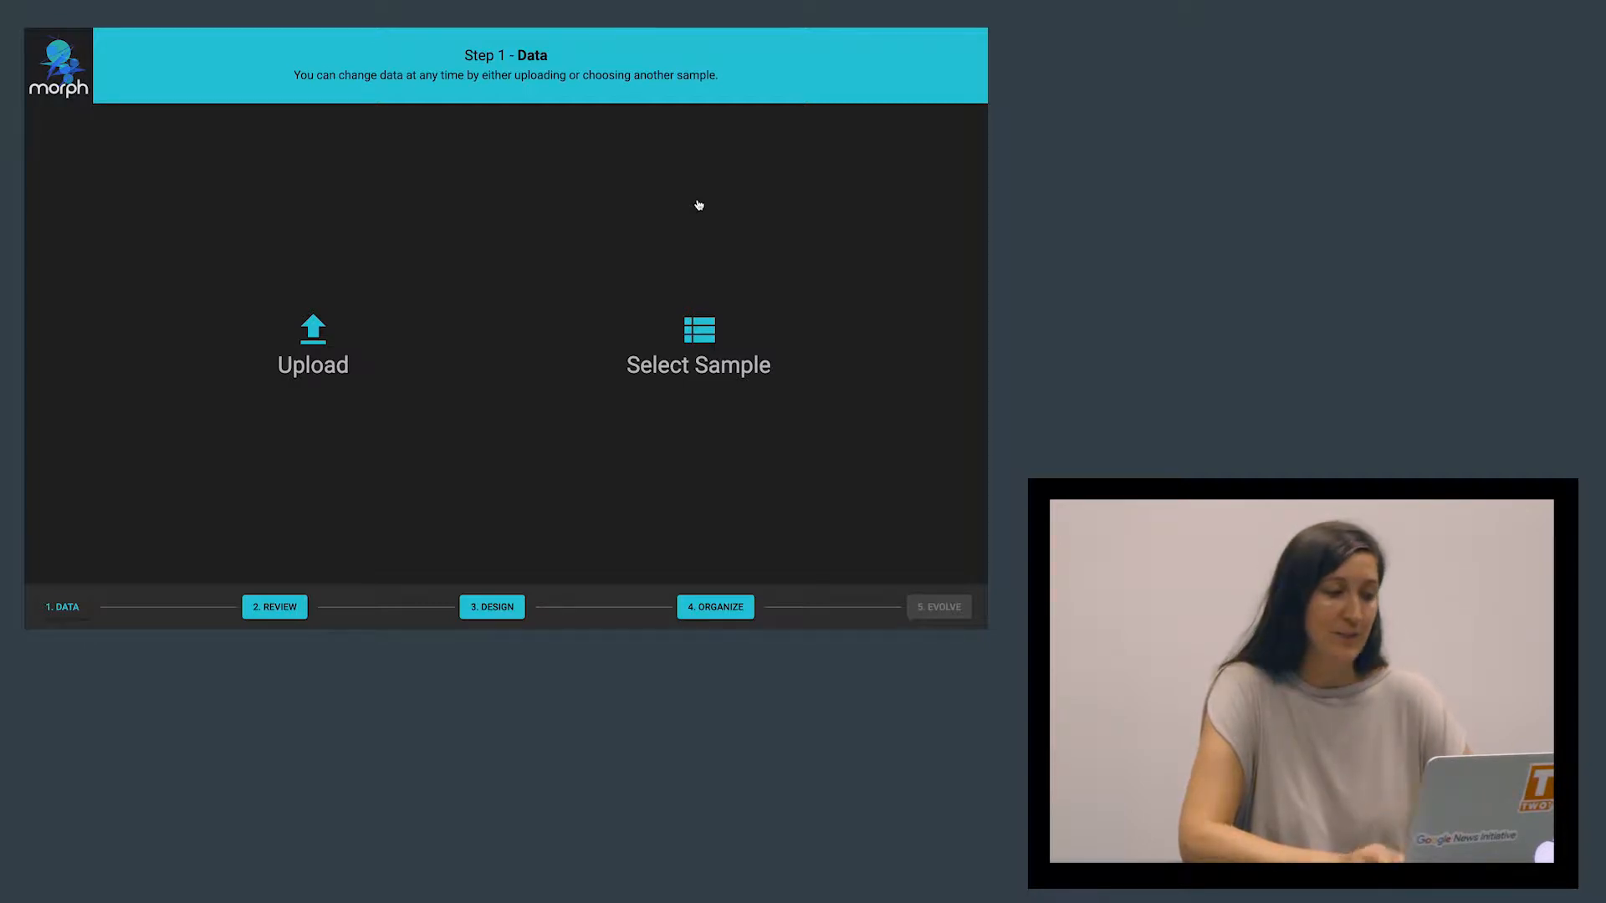
click(341, 366)
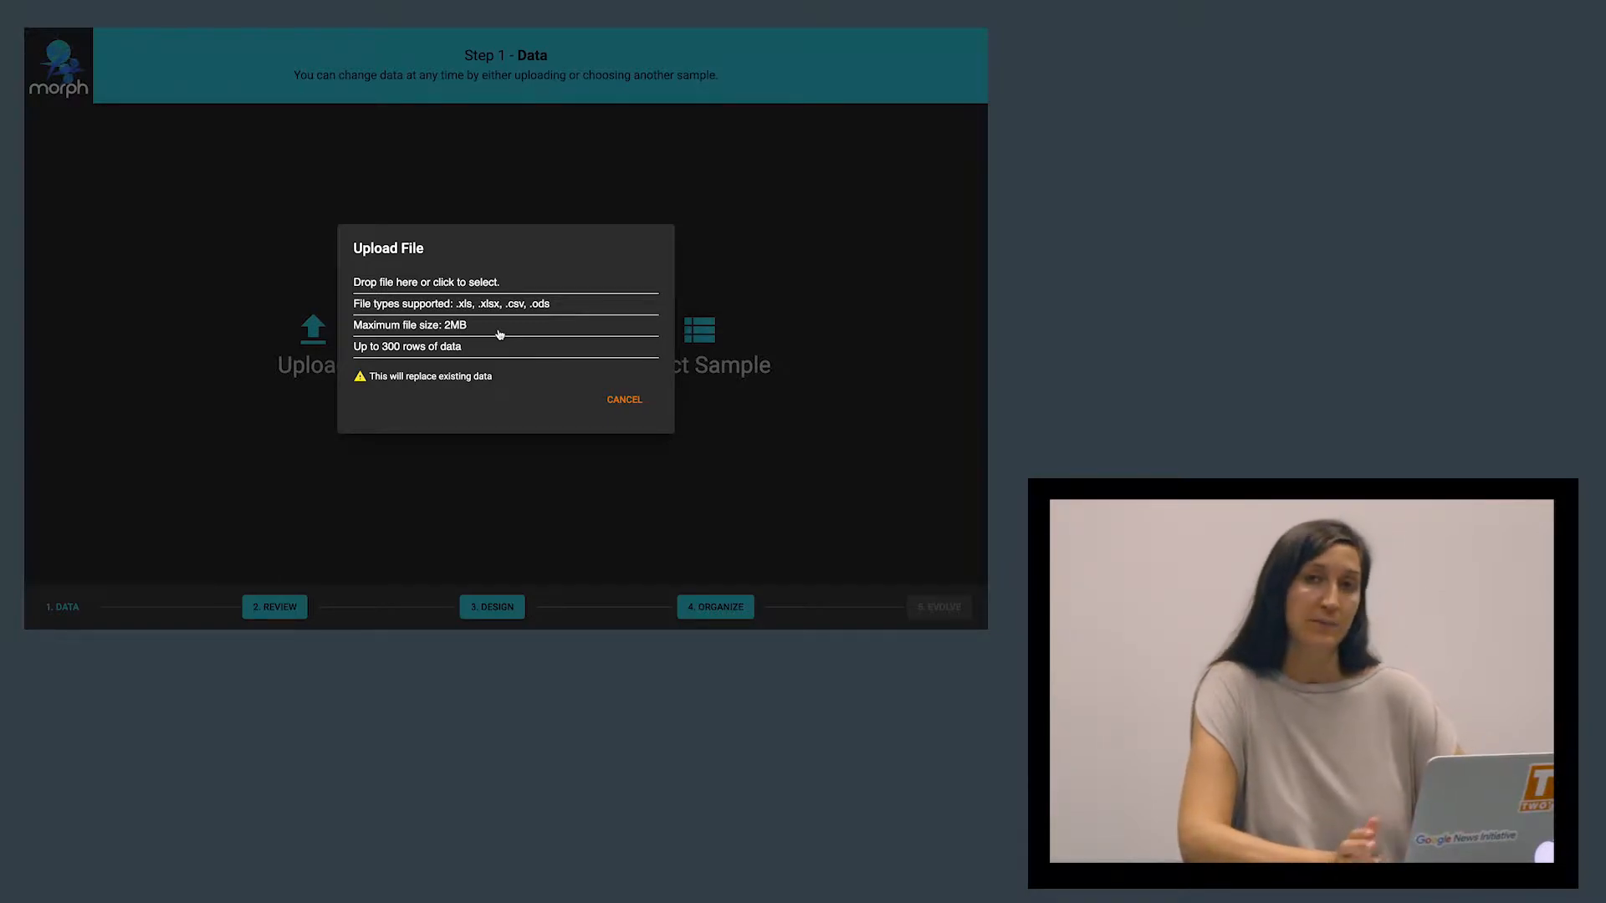
click(620, 400)
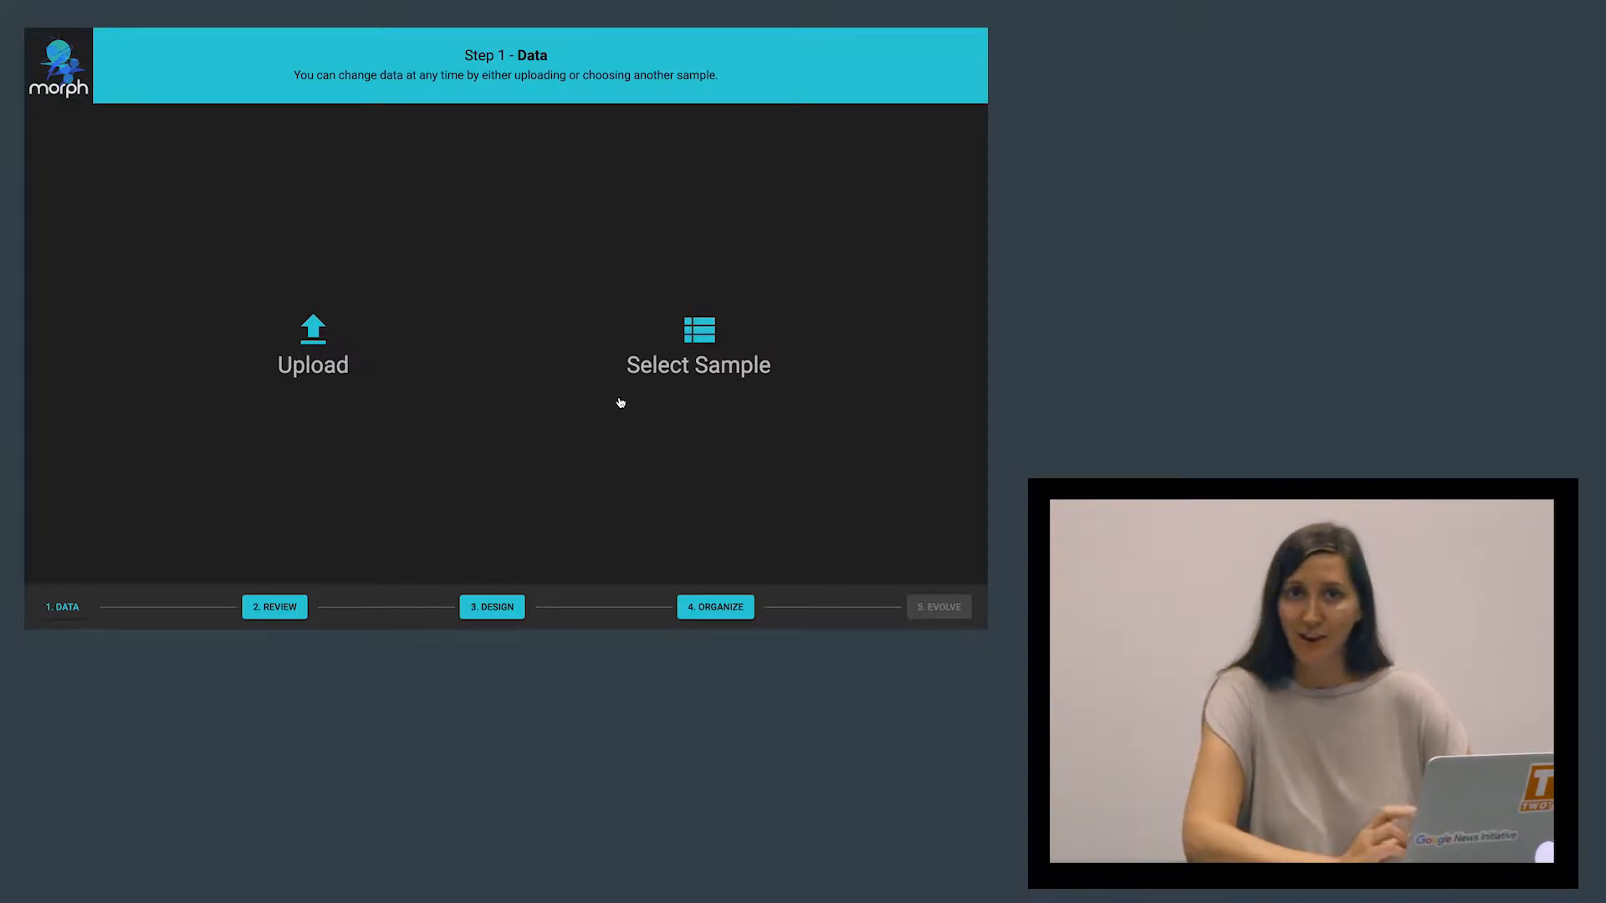
Check the source details of the sample "Largest cities in the world" and load it as the data
click(709, 327)
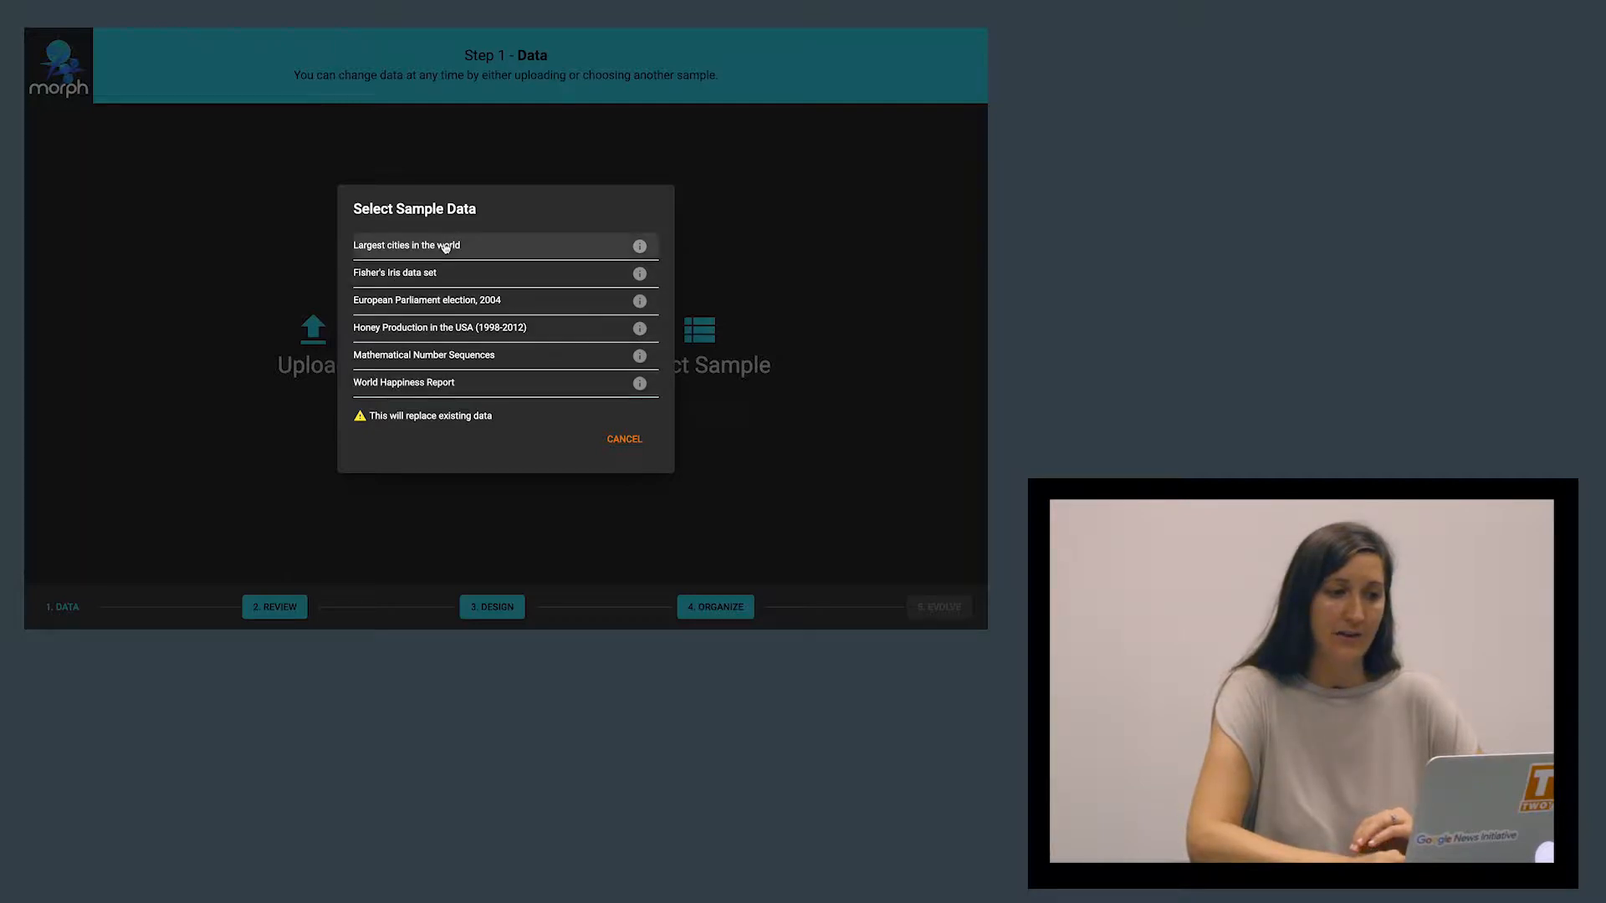
click(636, 249)
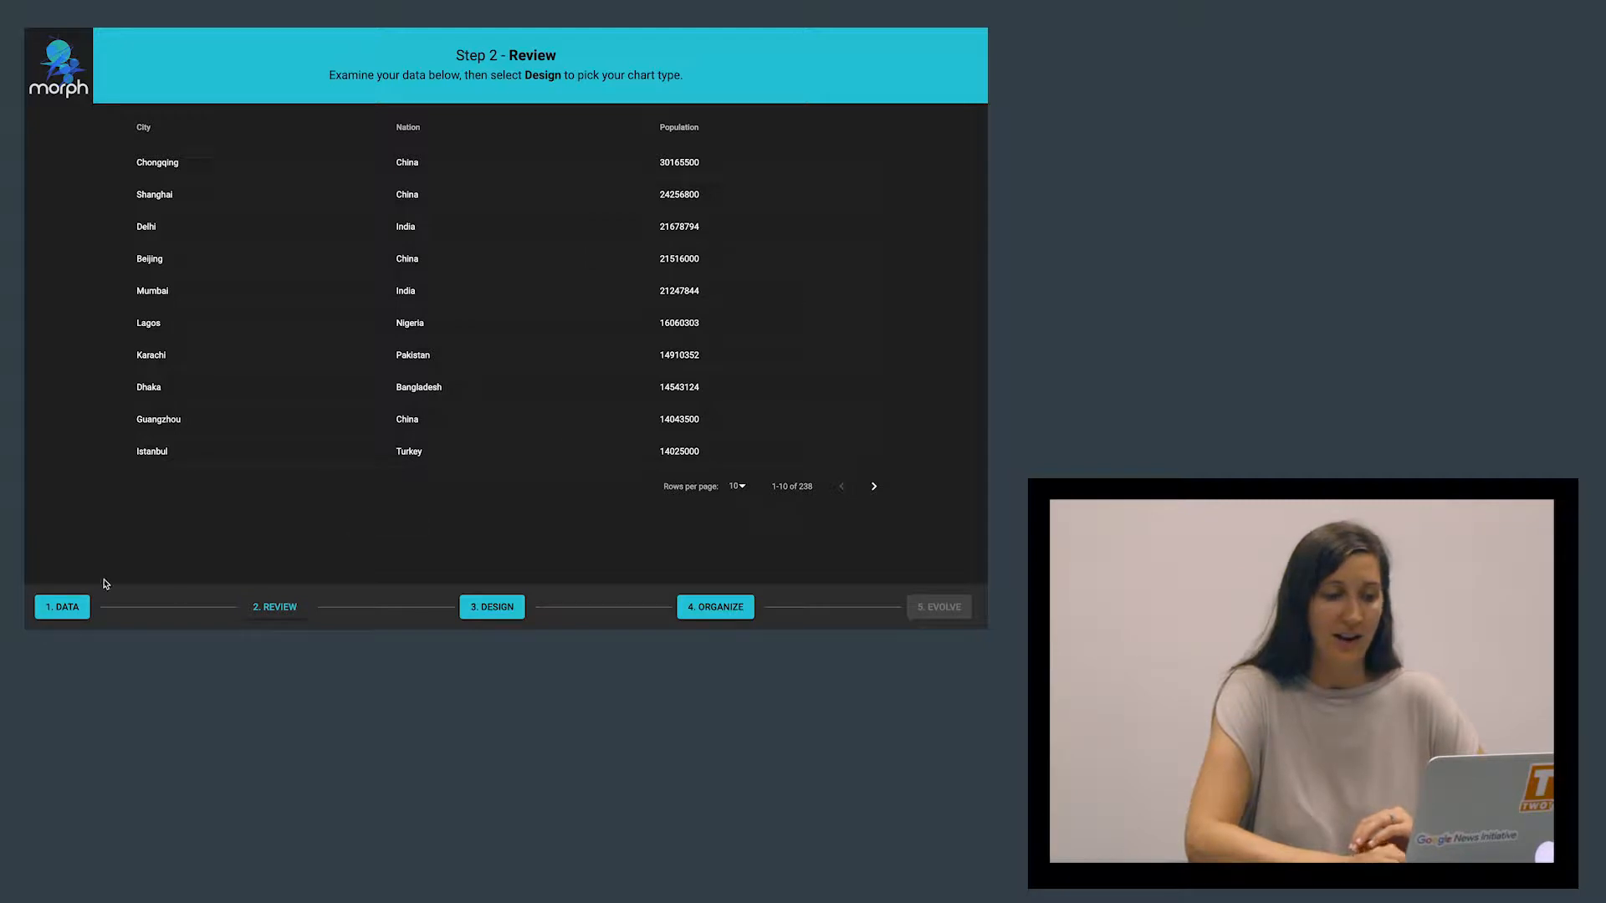
click(65, 608)
click(699, 343)
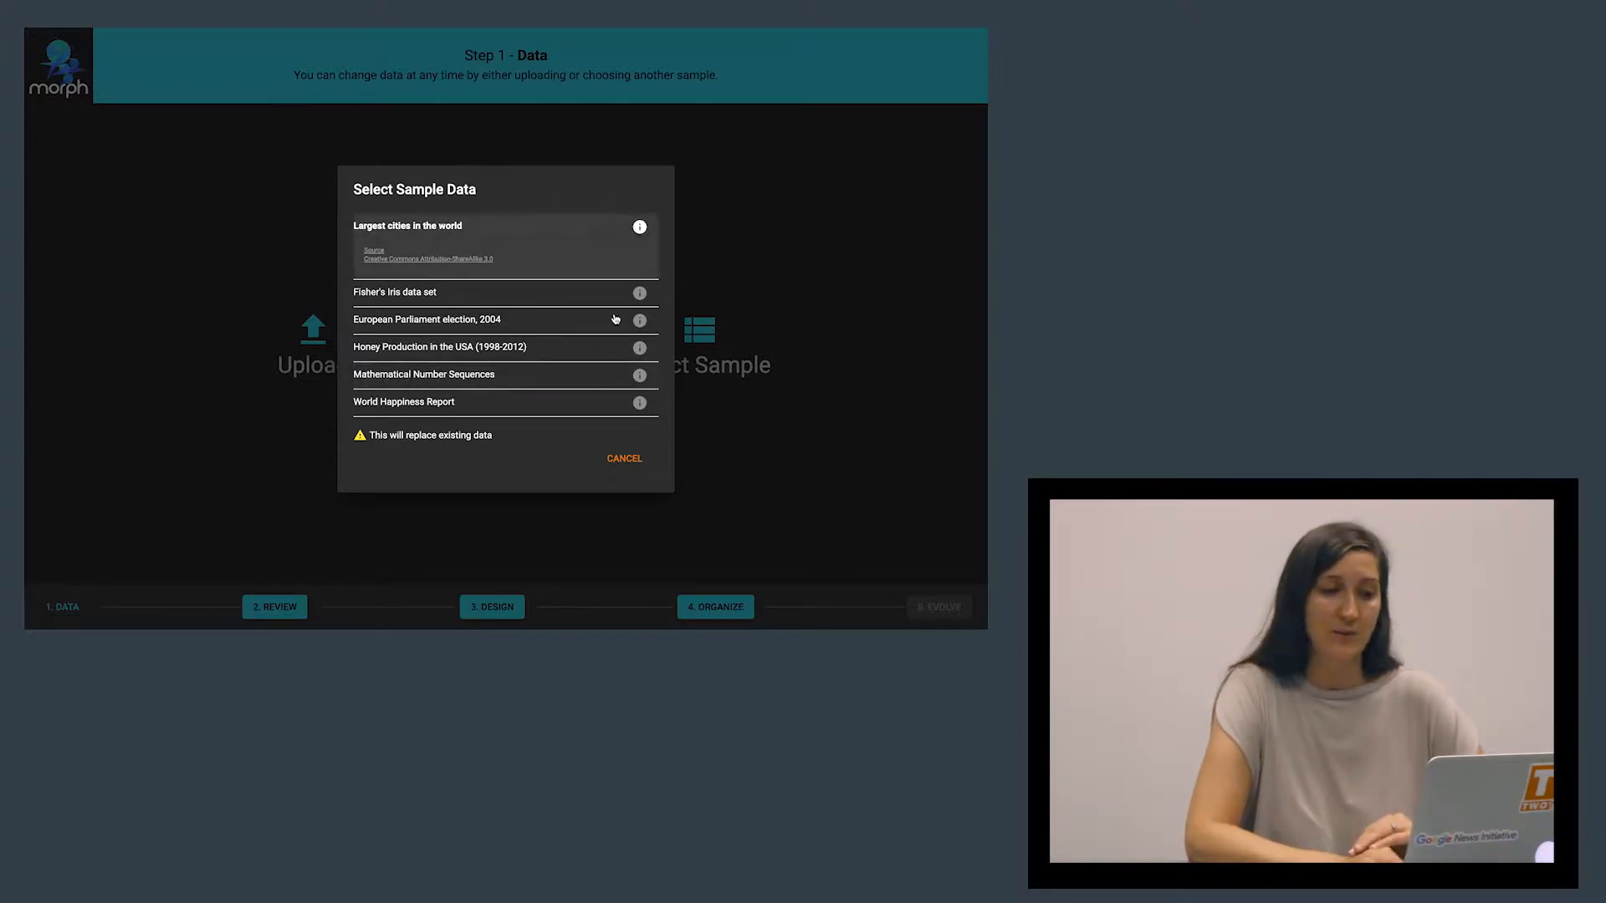
click(441, 226)
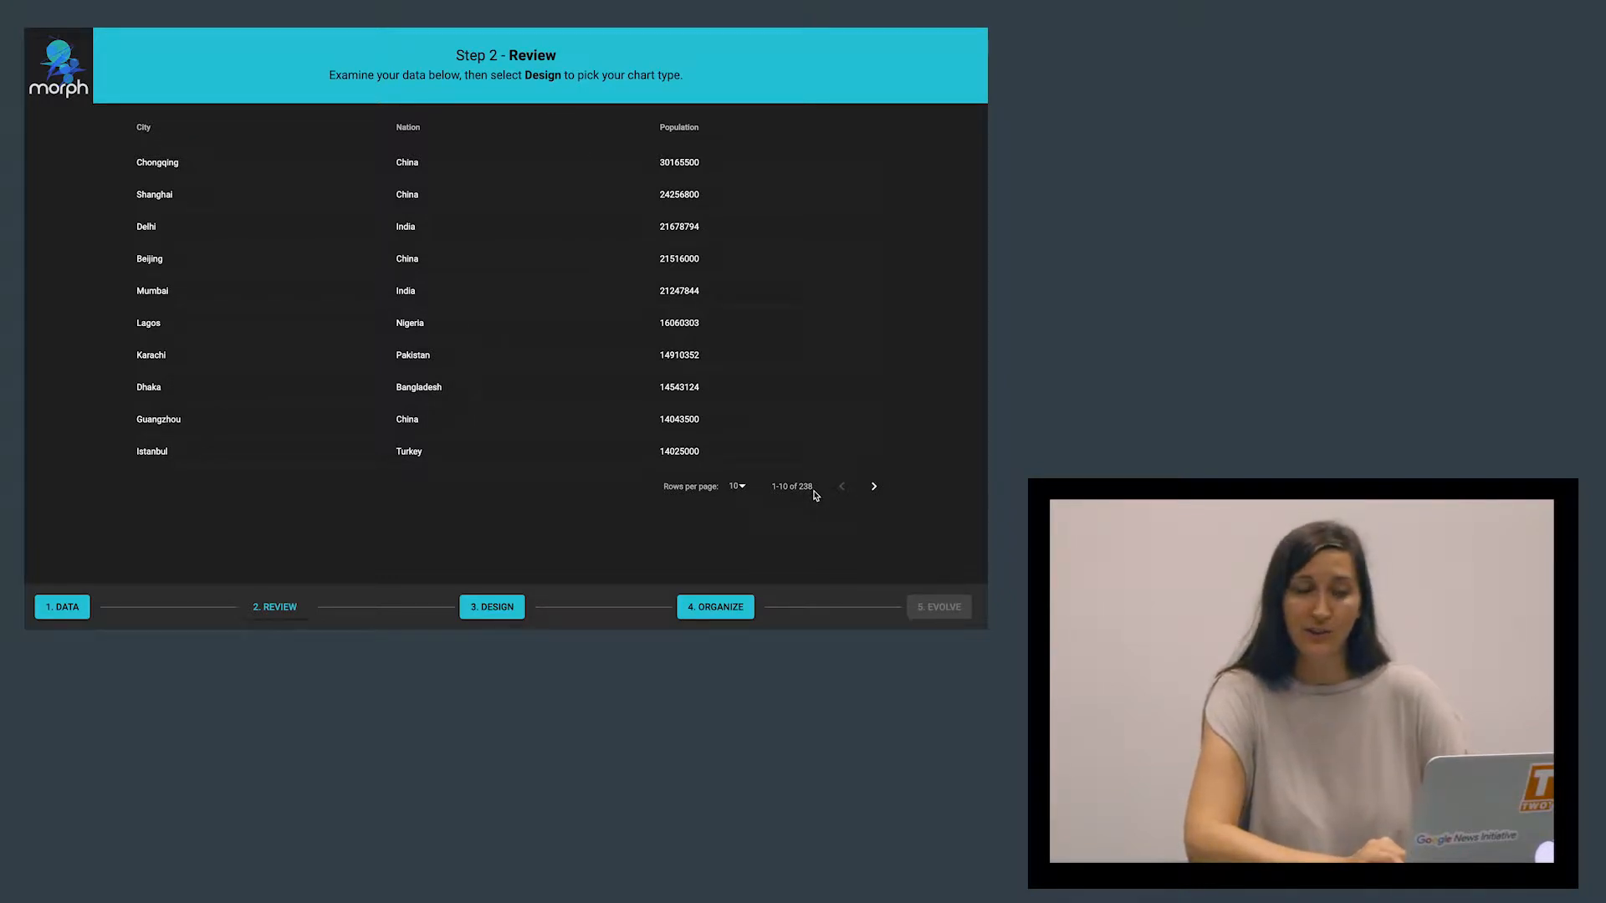
Review several pages of the city records and choose Scatter Plot as the chart type
click(876, 486)
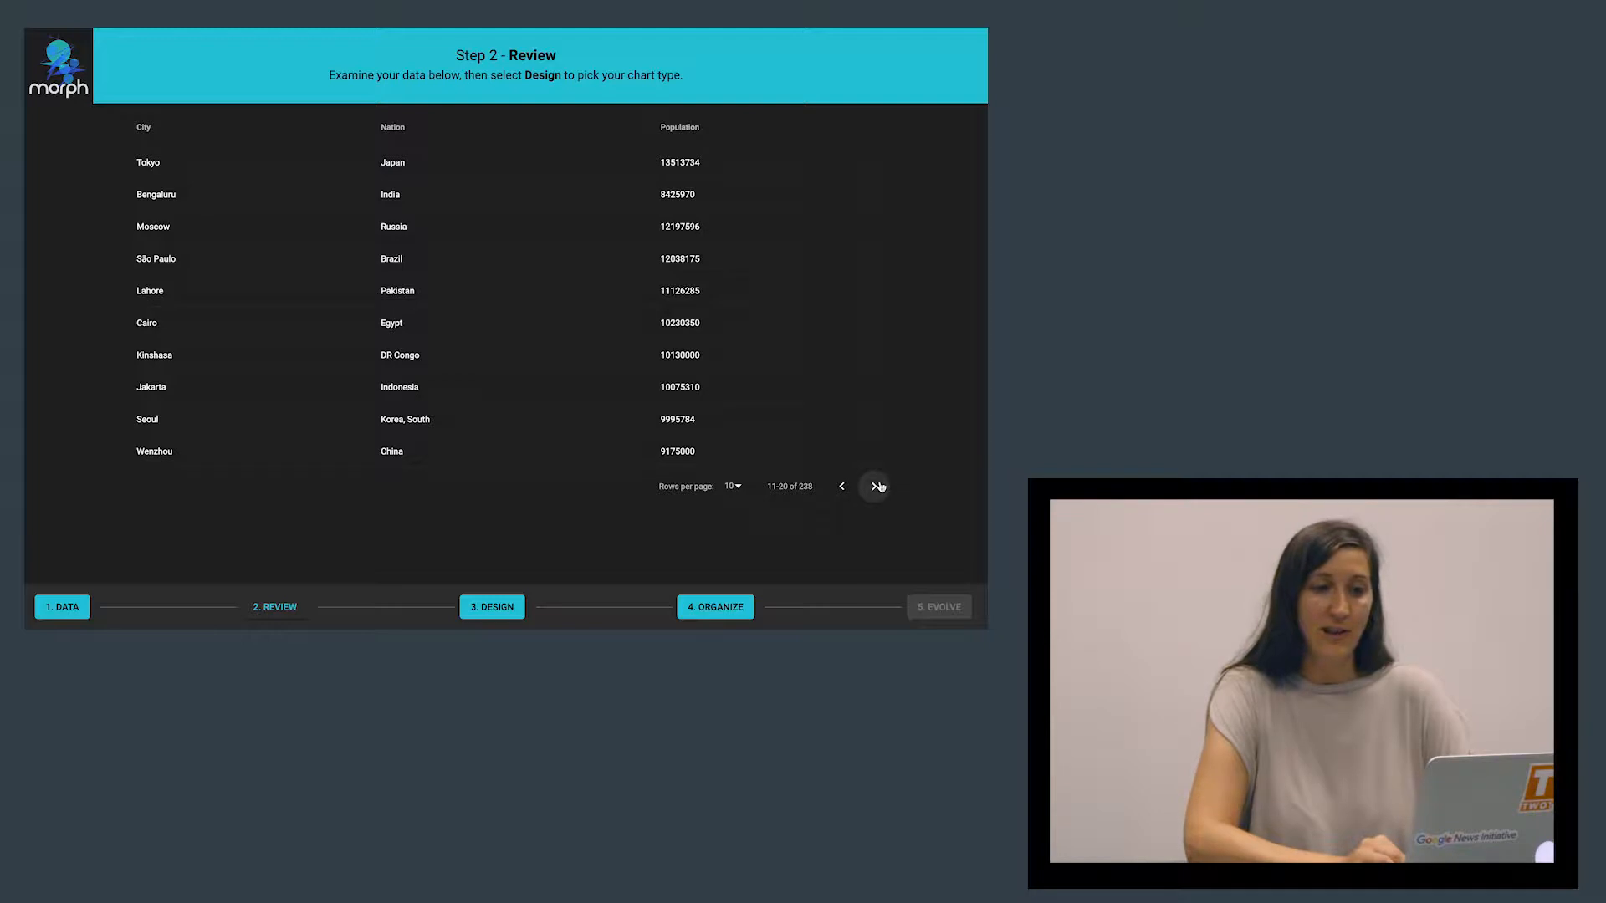
click(876, 486)
click(876, 486)
click(876, 486)
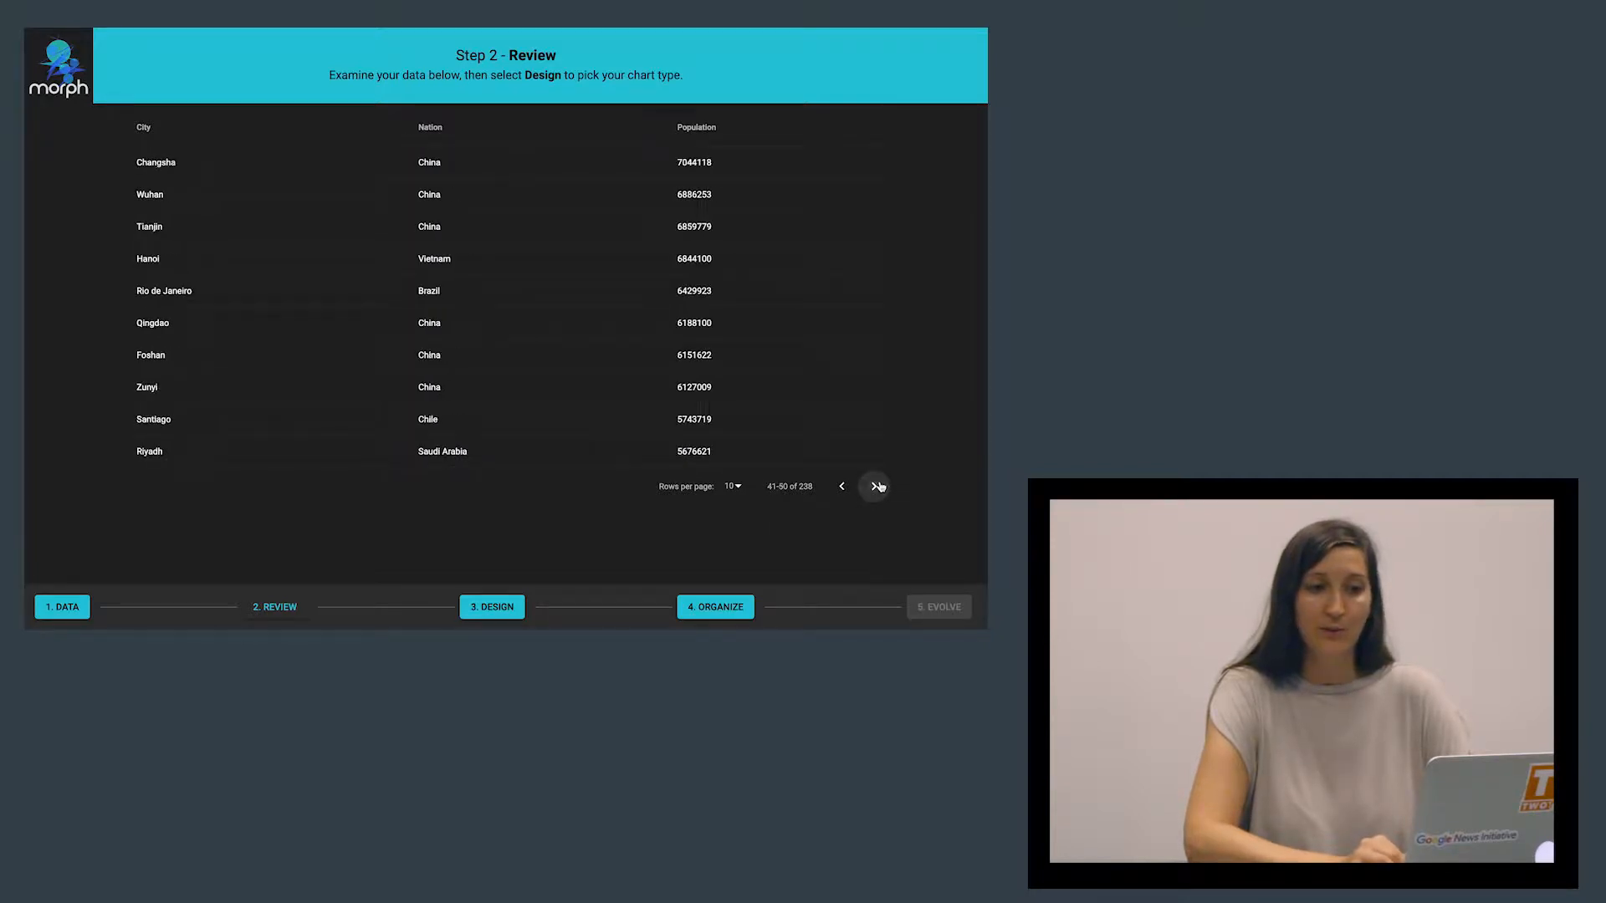
click(473, 604)
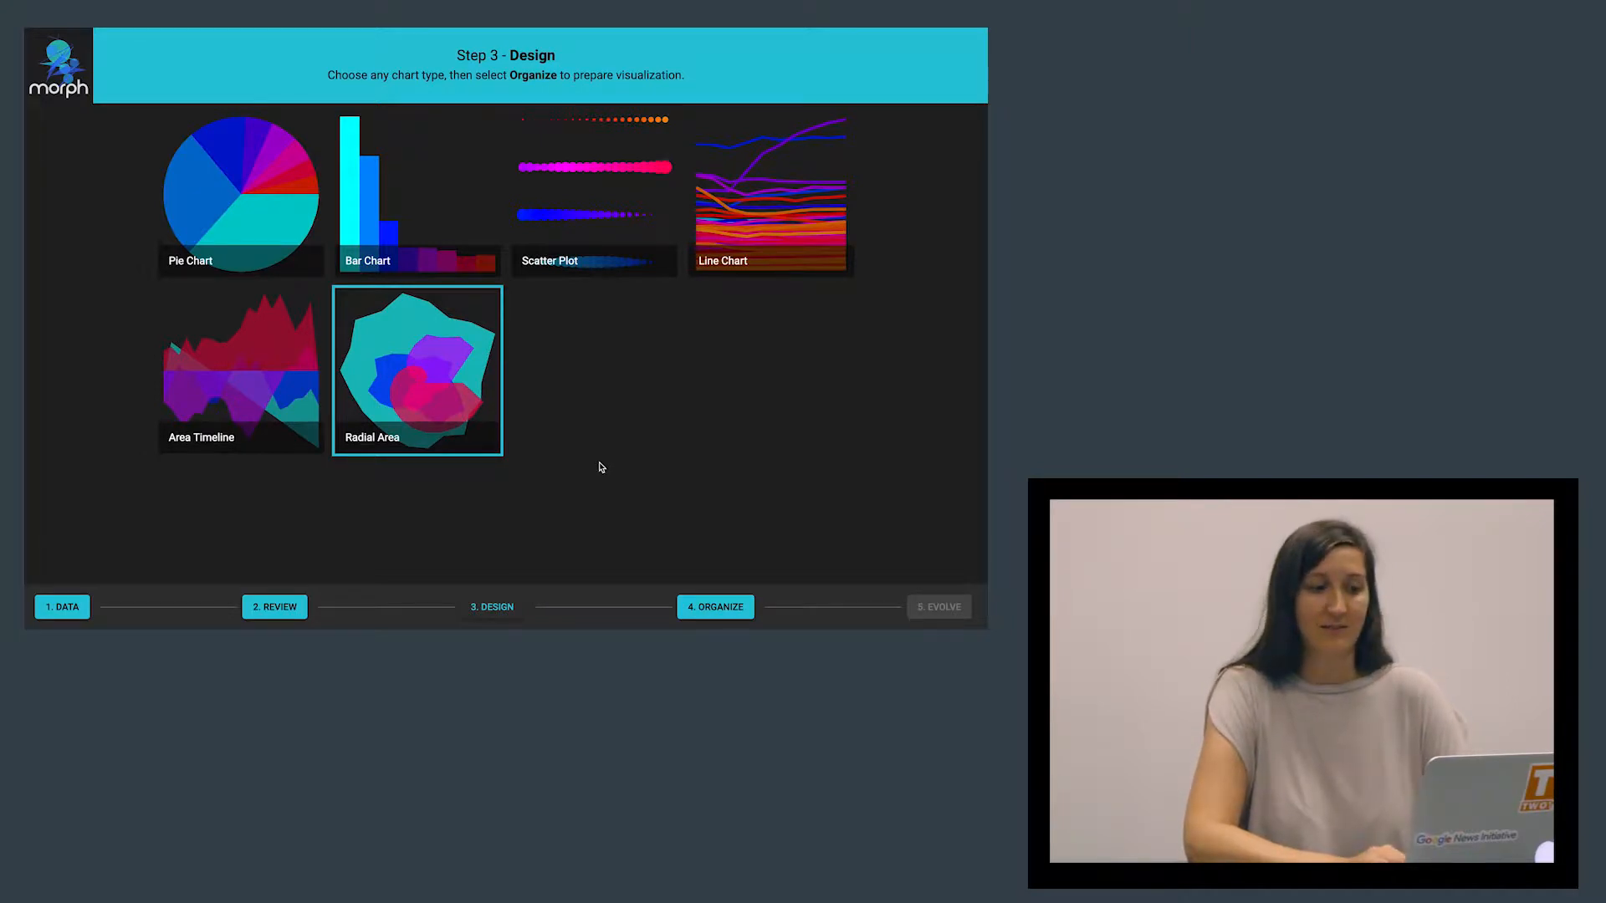
click(594, 205)
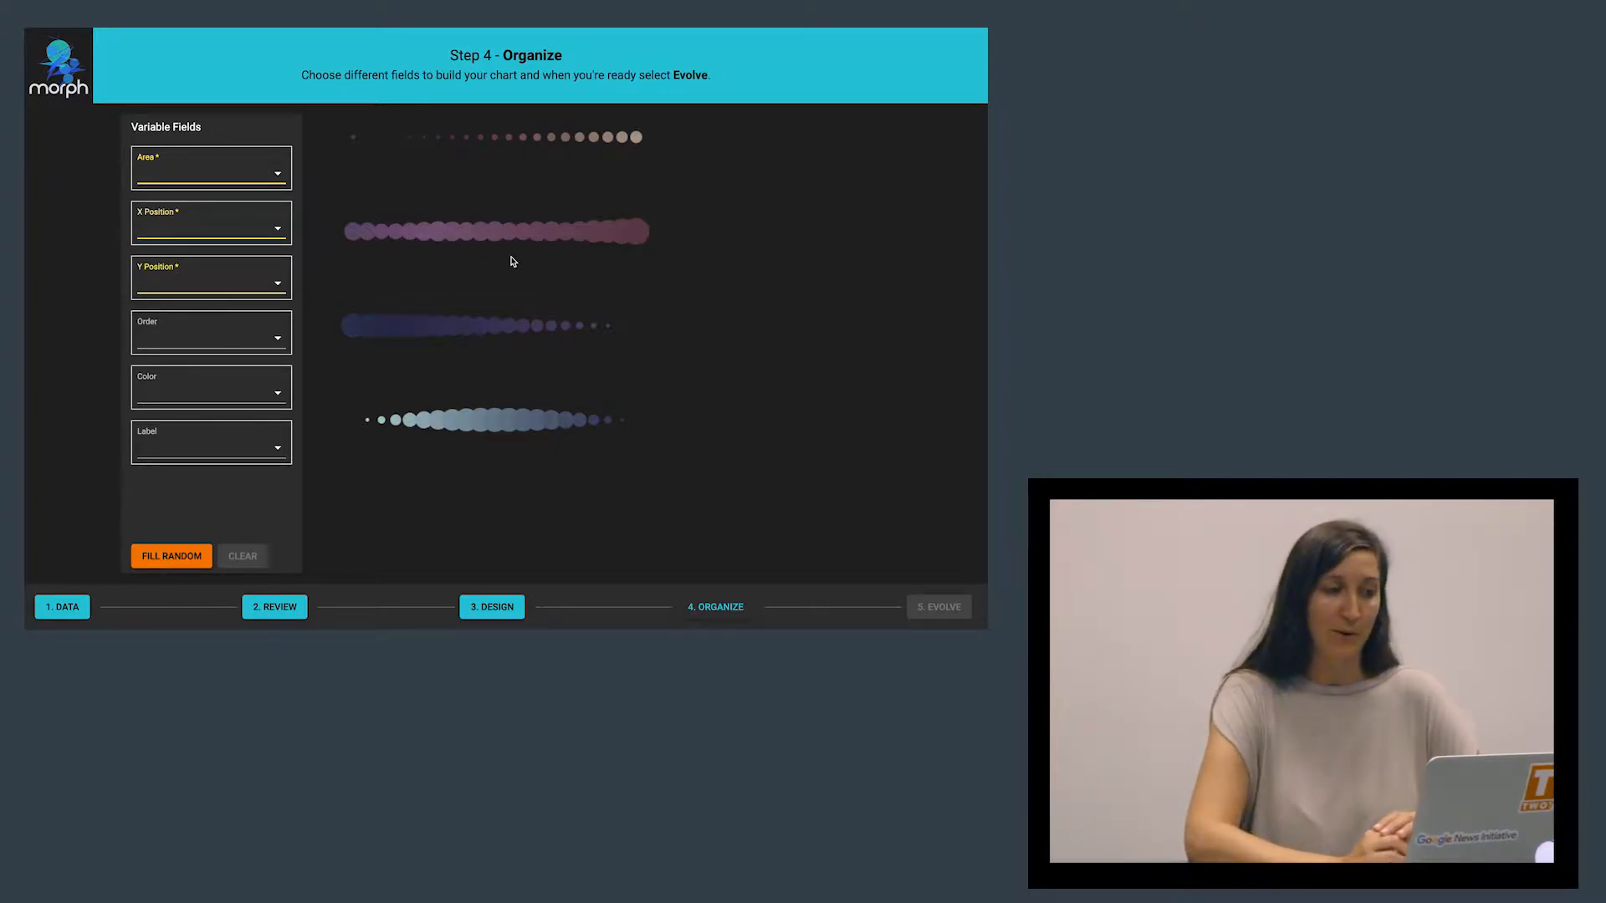
Fill the chart fields randomly, keeping Nation for Area and Population for X Position, and set Y Position to City
click(195, 560)
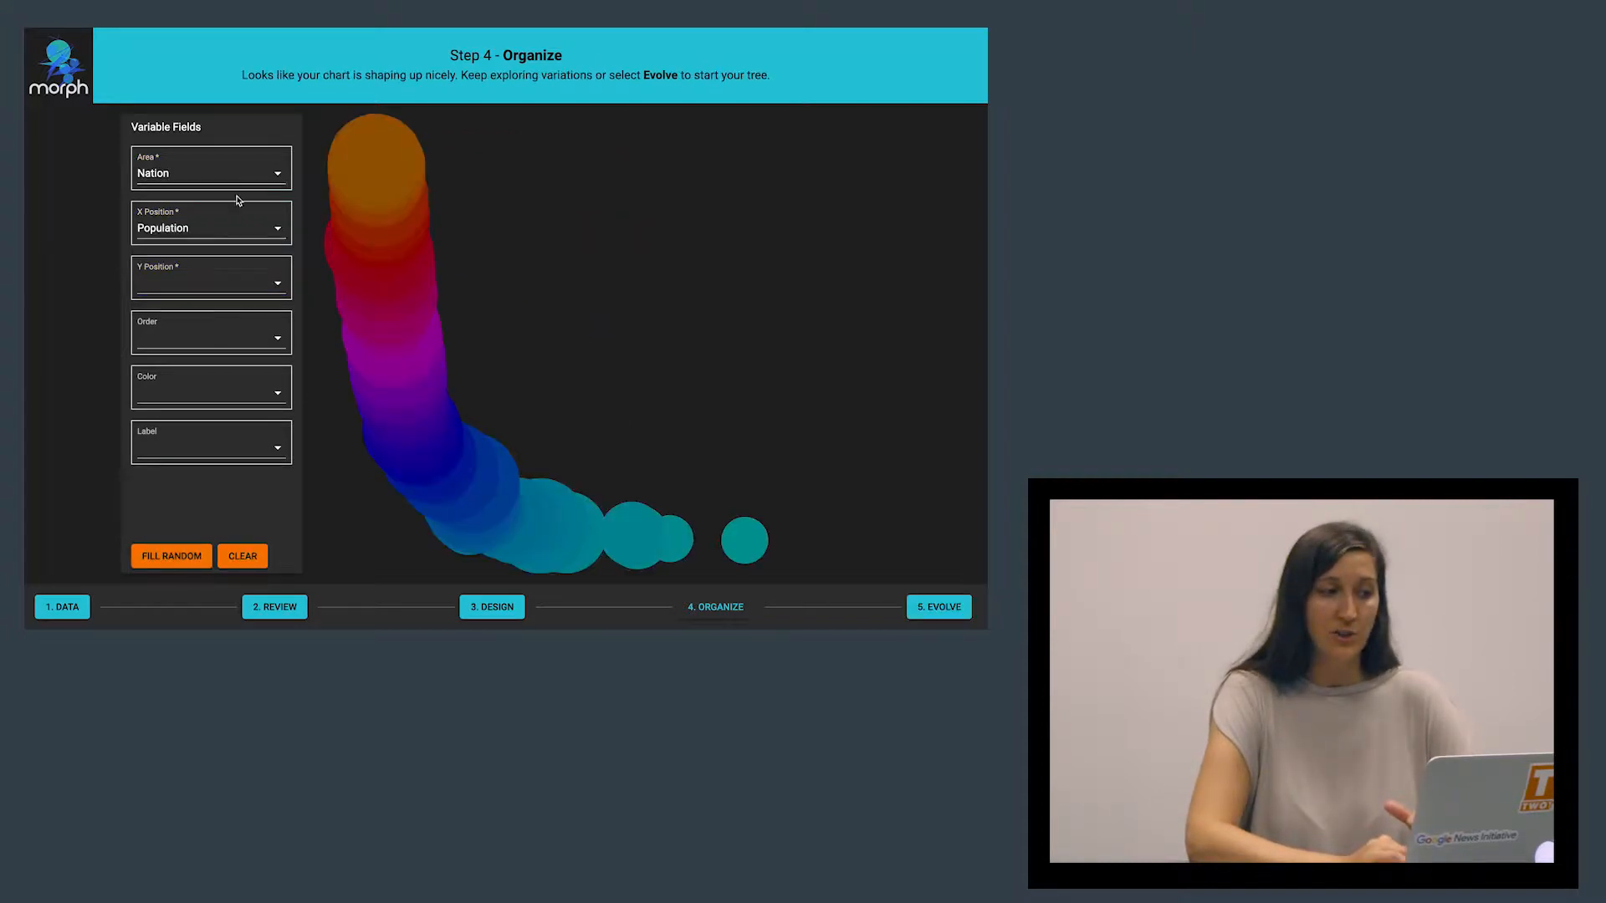
click(276, 176)
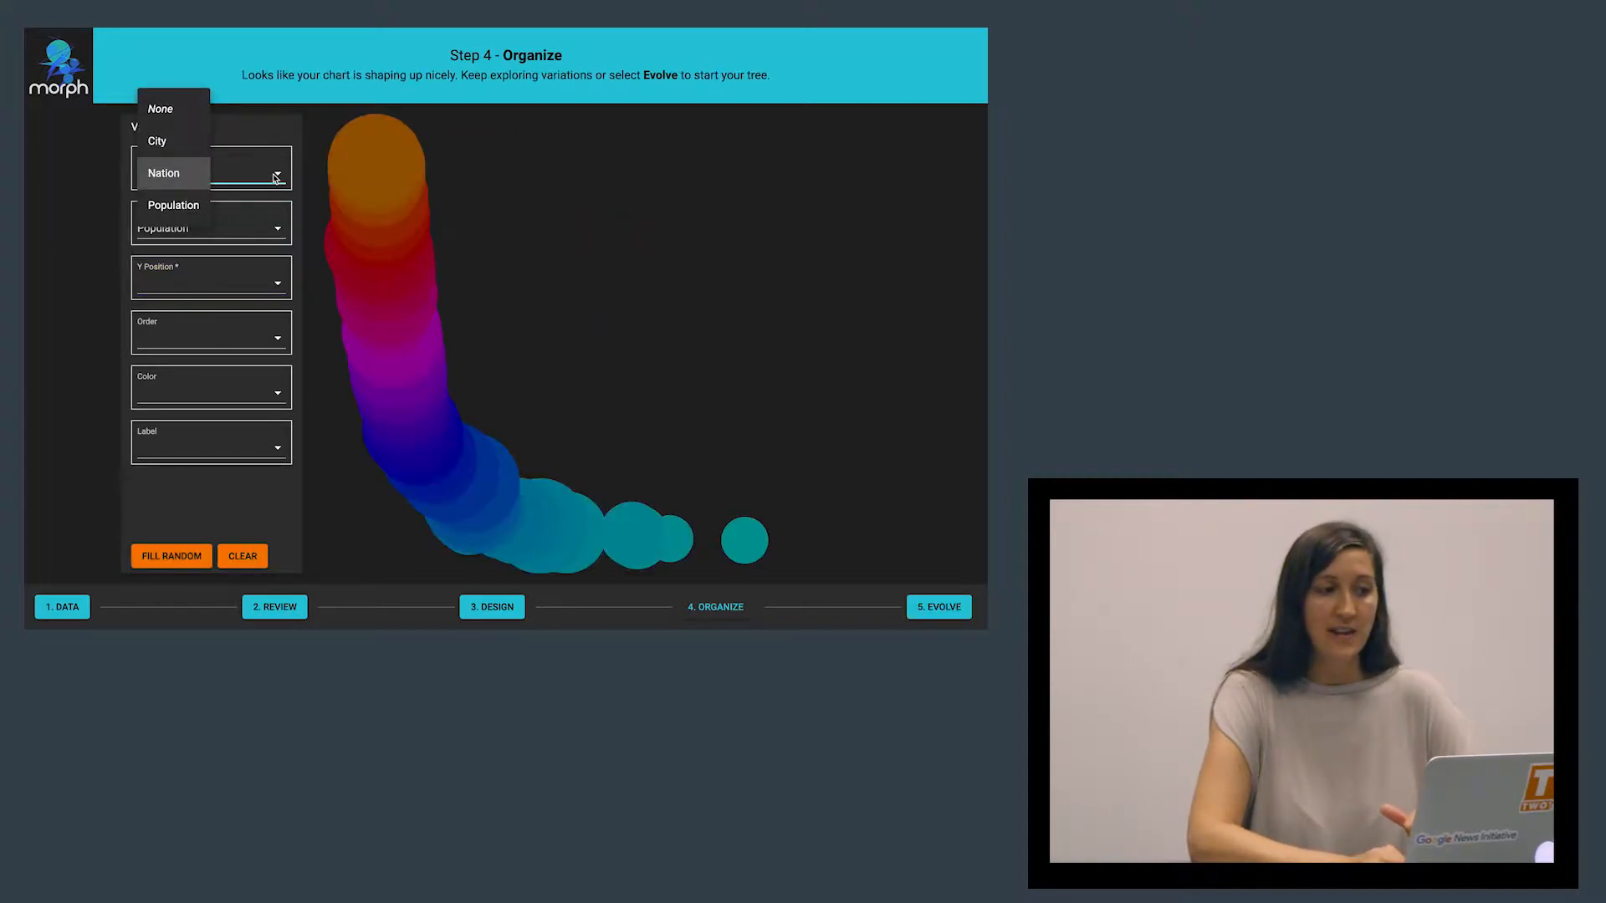
click(164, 172)
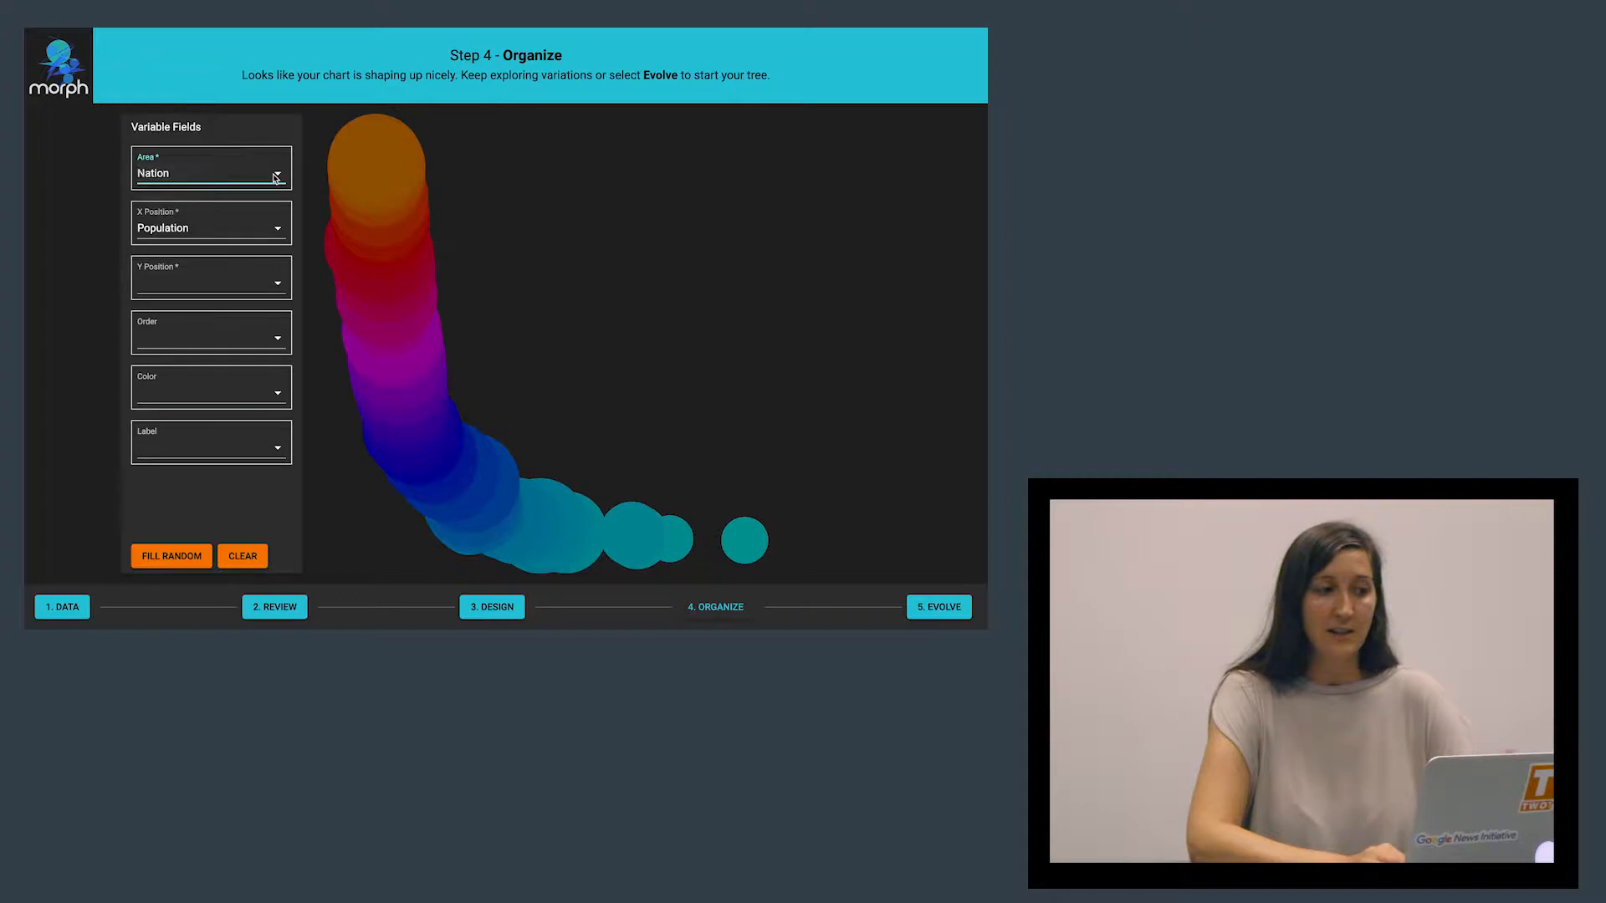
click(279, 228)
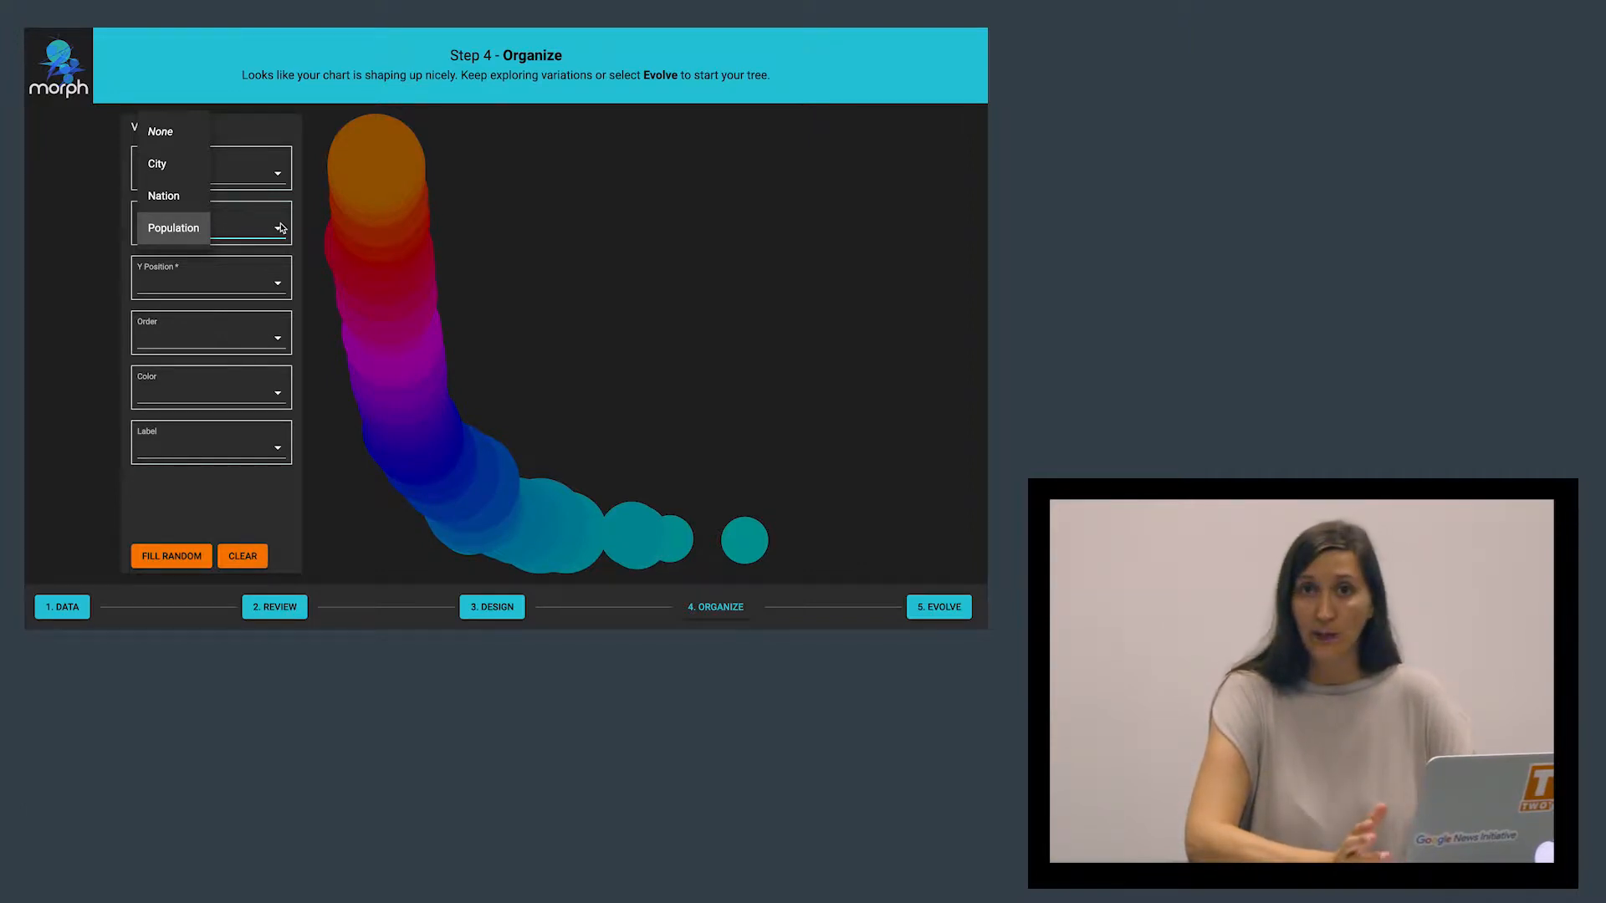
click(281, 228)
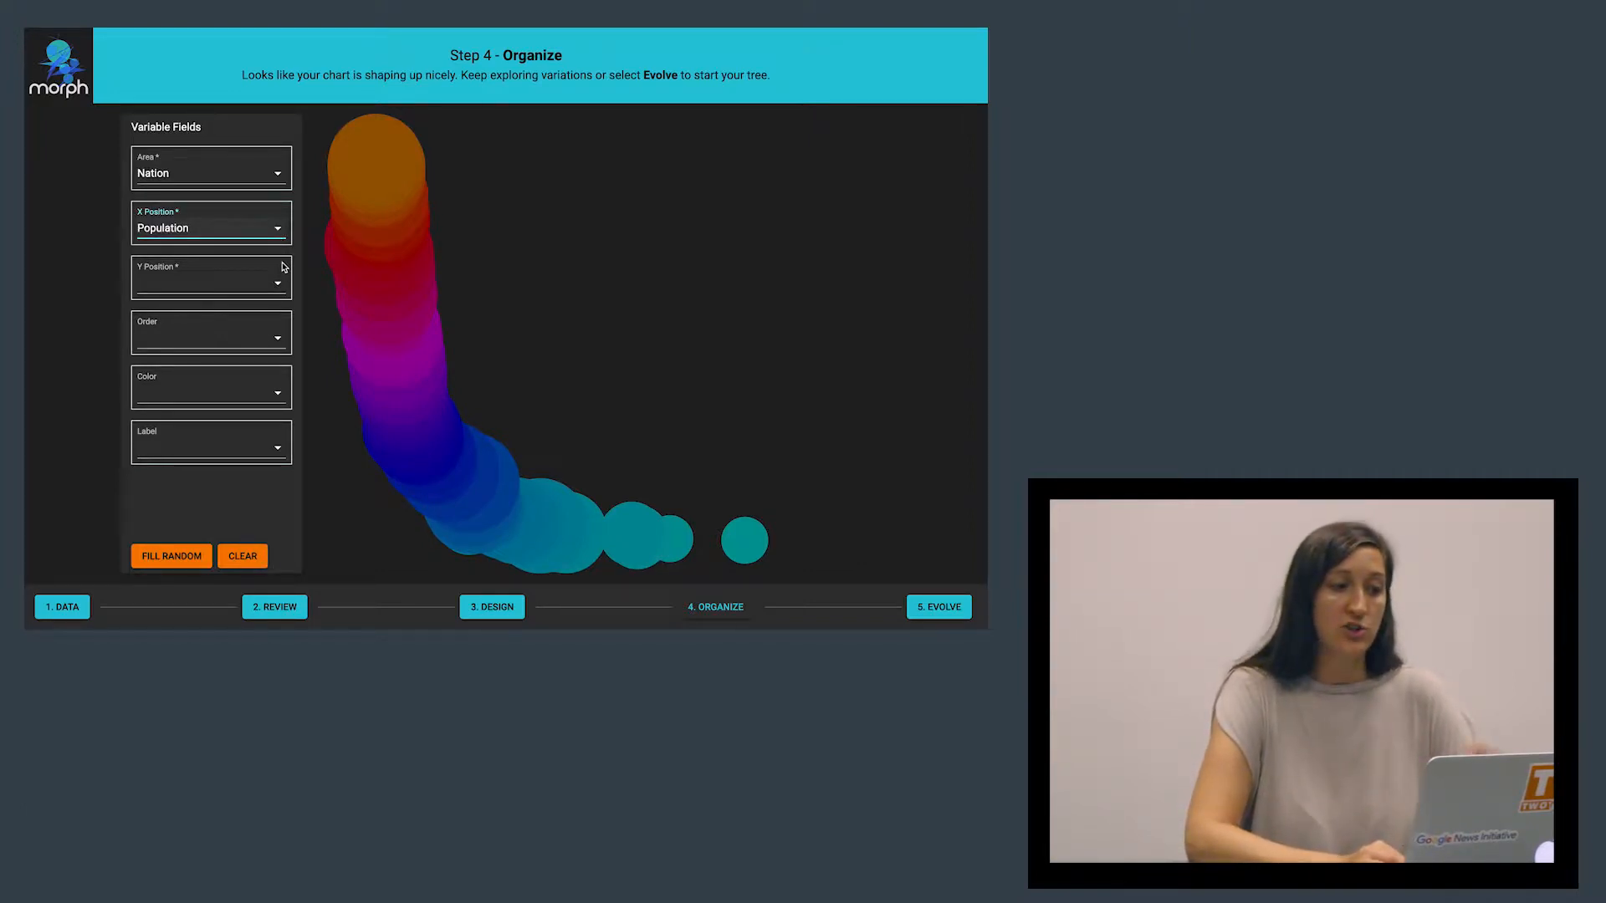
click(279, 287)
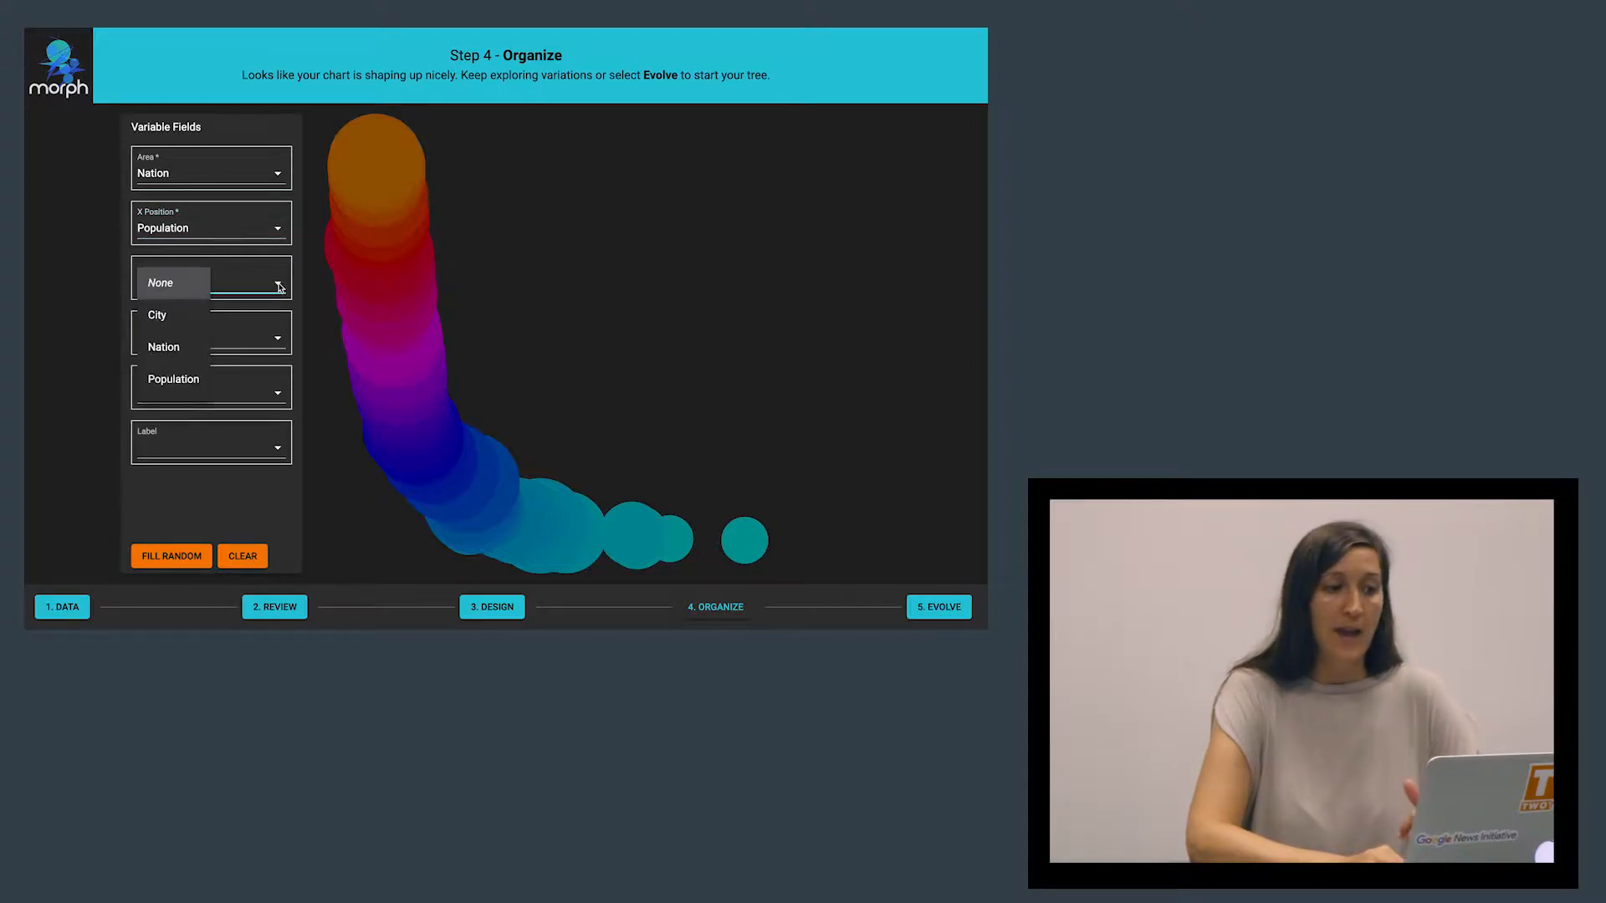
click(188, 323)
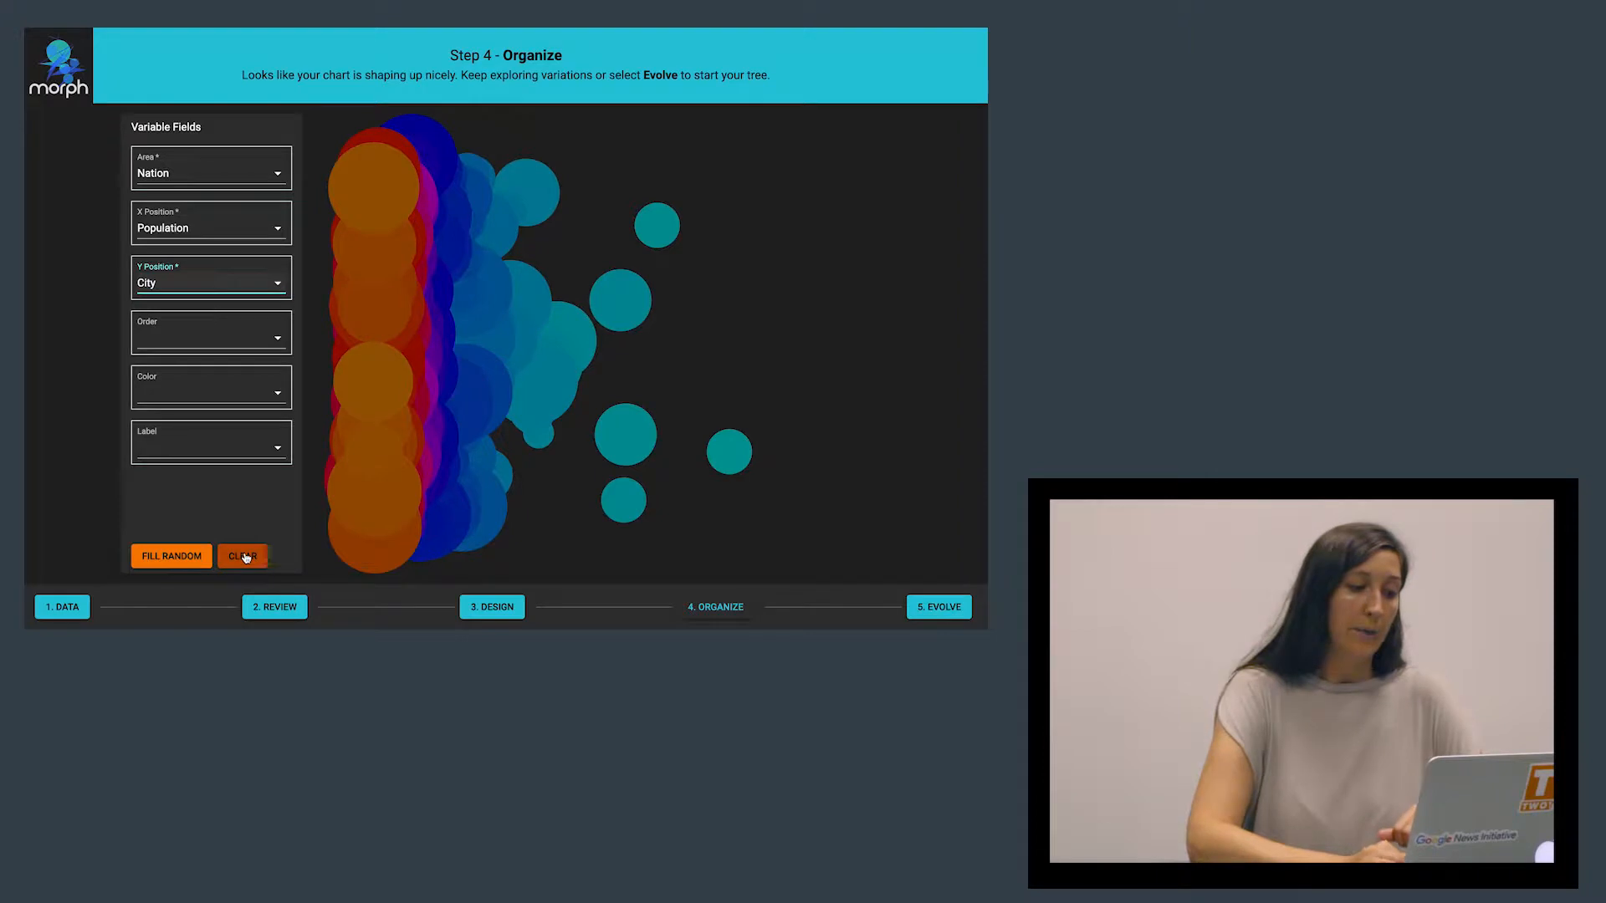
Randomize the chart fields until Area is Nation and Y Position is Population, and set X Position to City
click(172, 556)
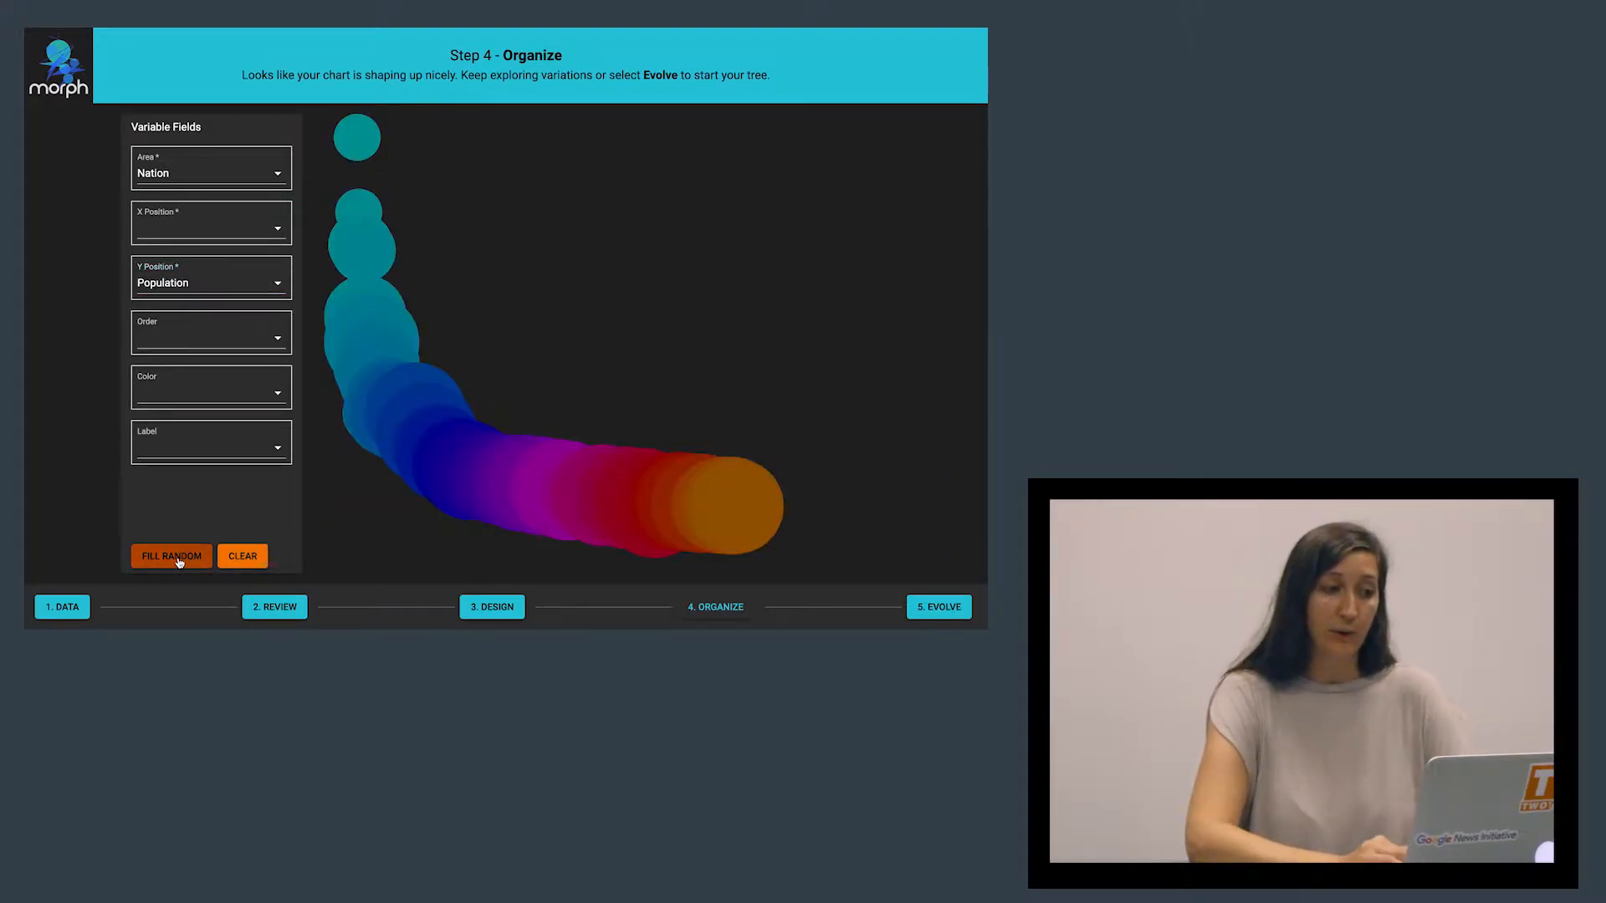
click(175, 559)
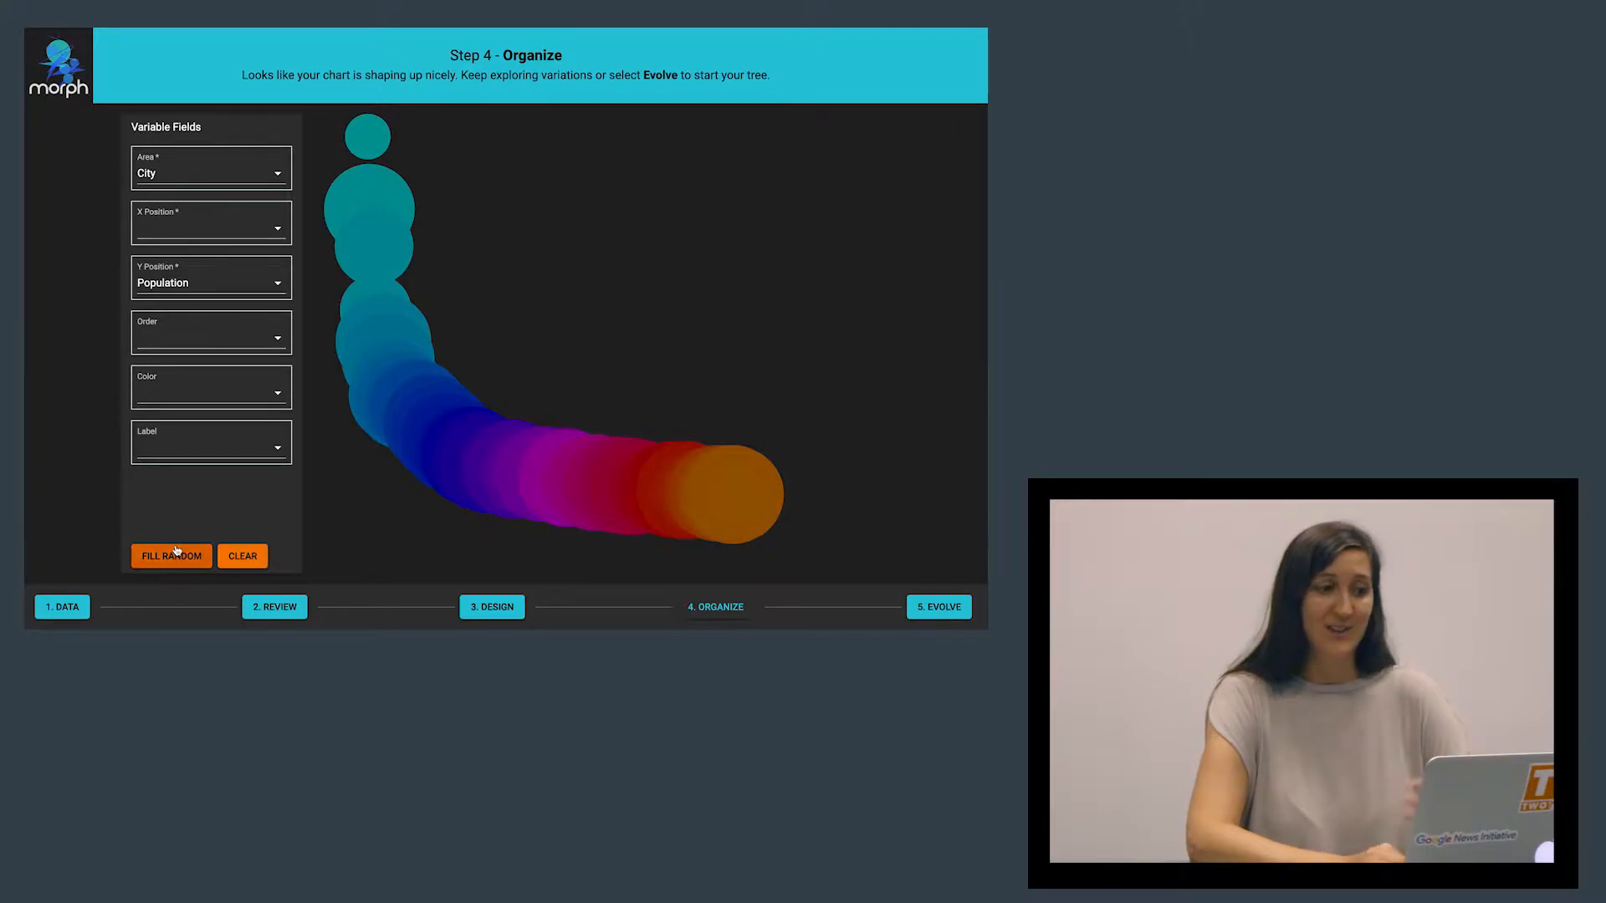
click(177, 552)
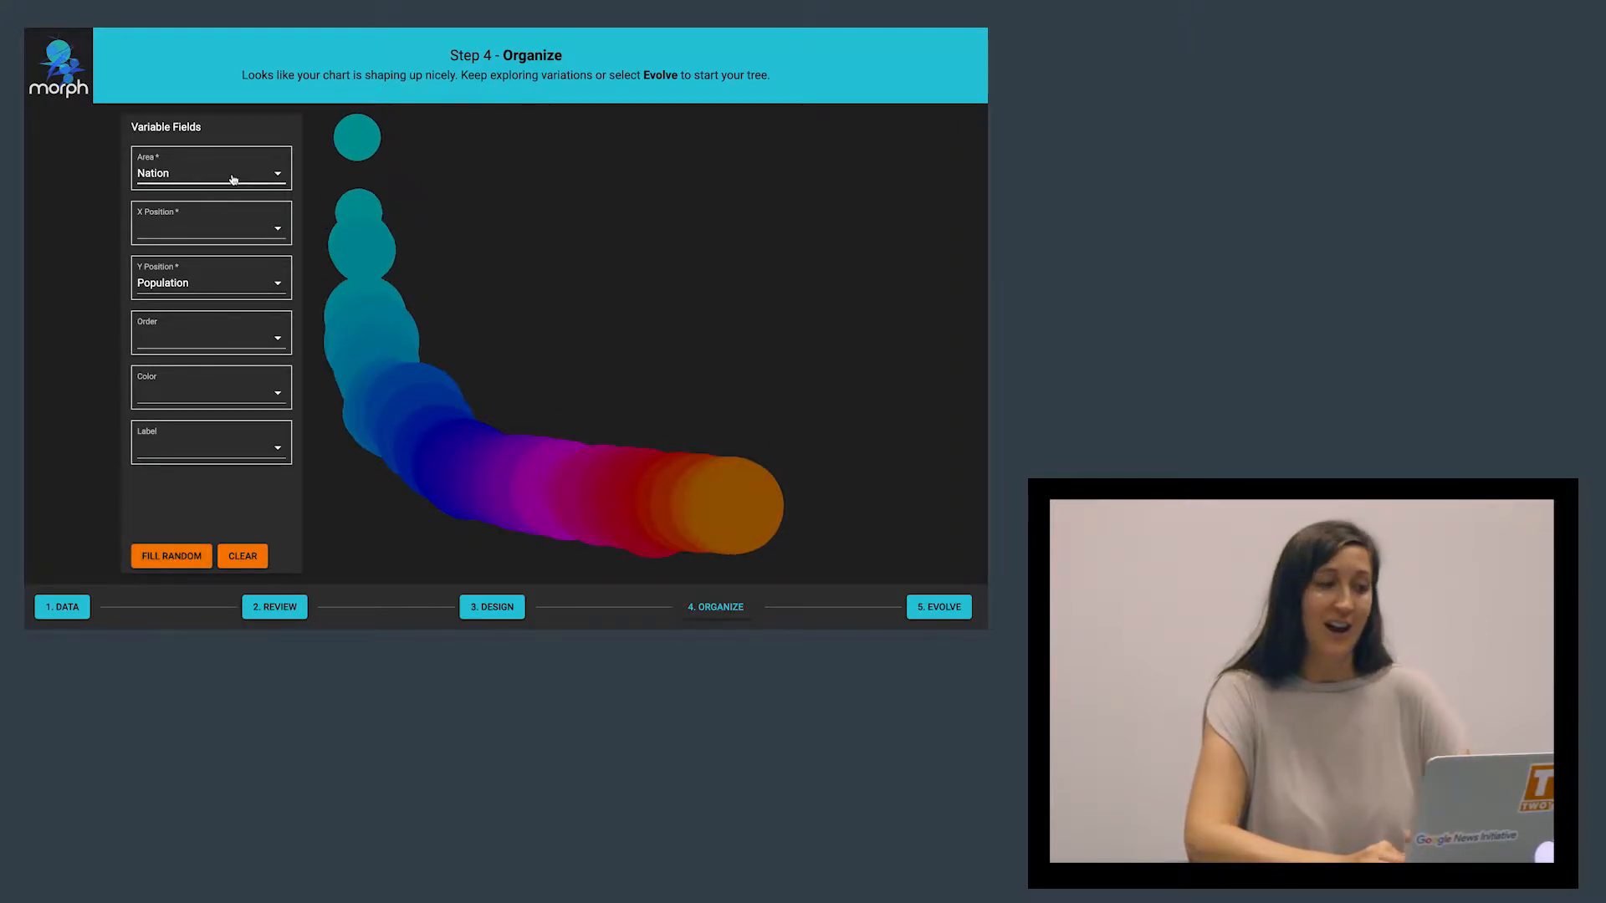
click(236, 229)
click(187, 263)
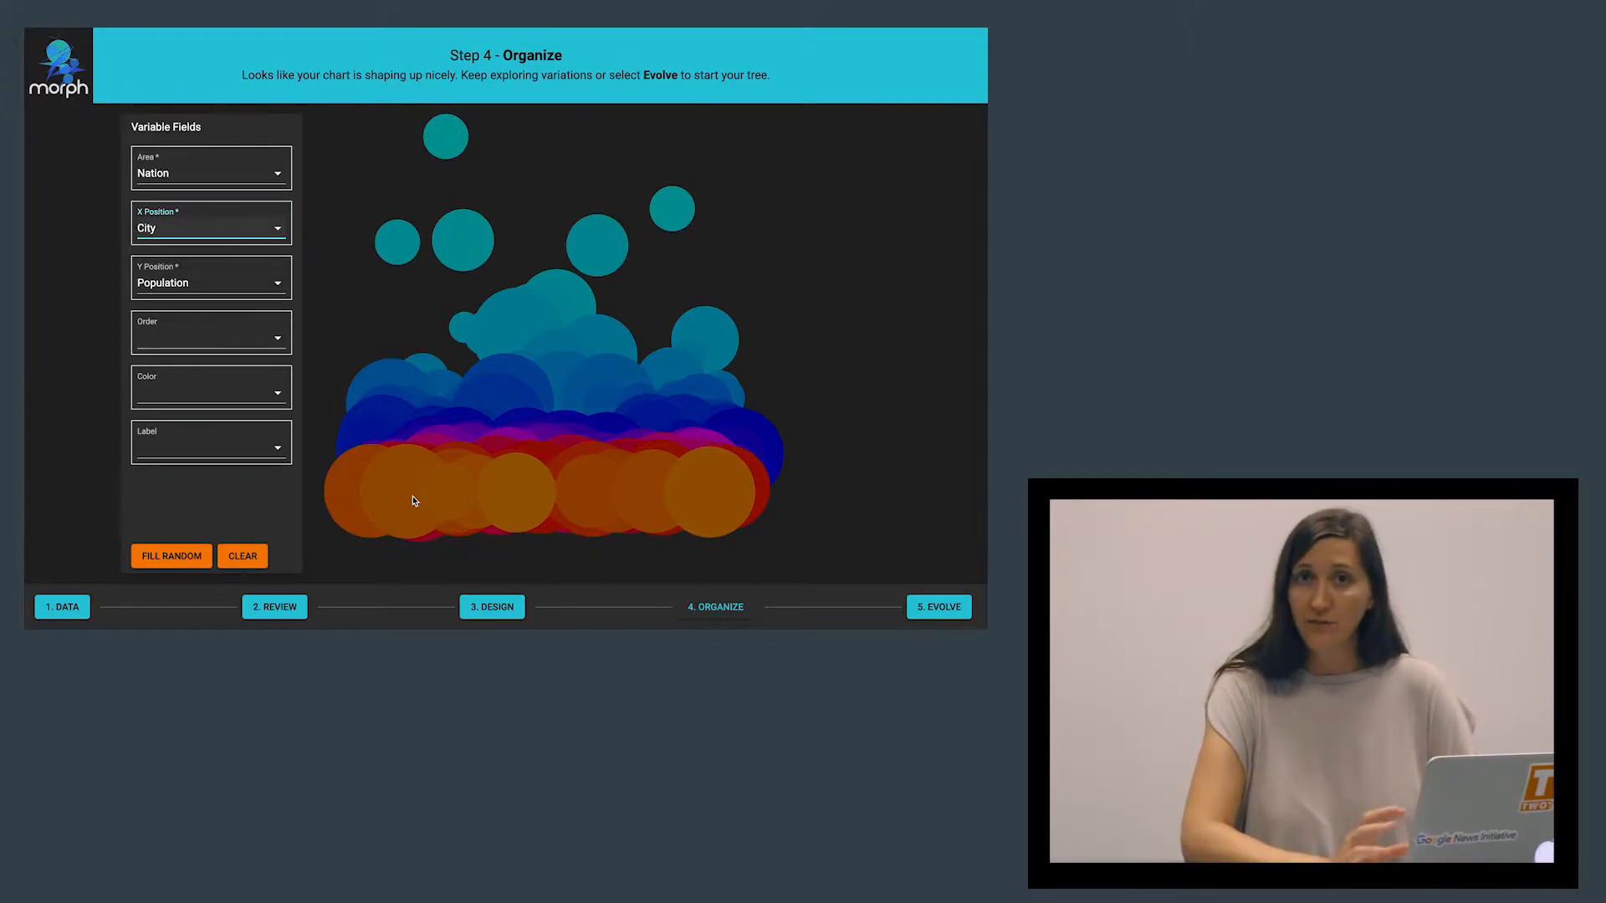
Evolve the scatter plot into a tree, growing branches from the original chart, its bright upper variation and a pale pastel leaf
click(938, 609)
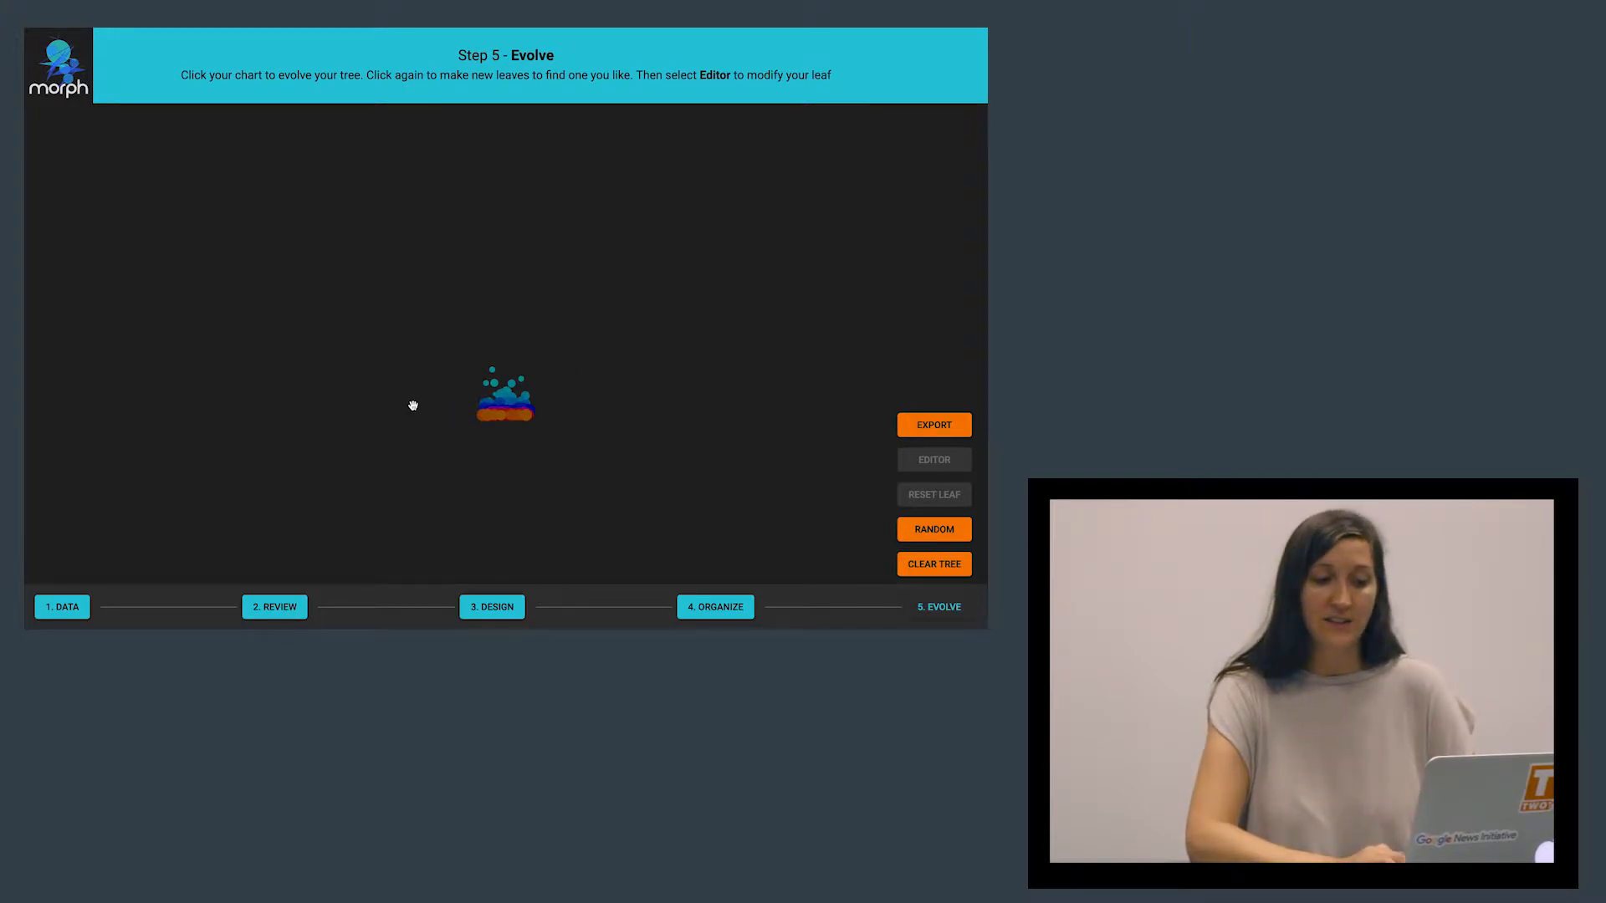
click(507, 421)
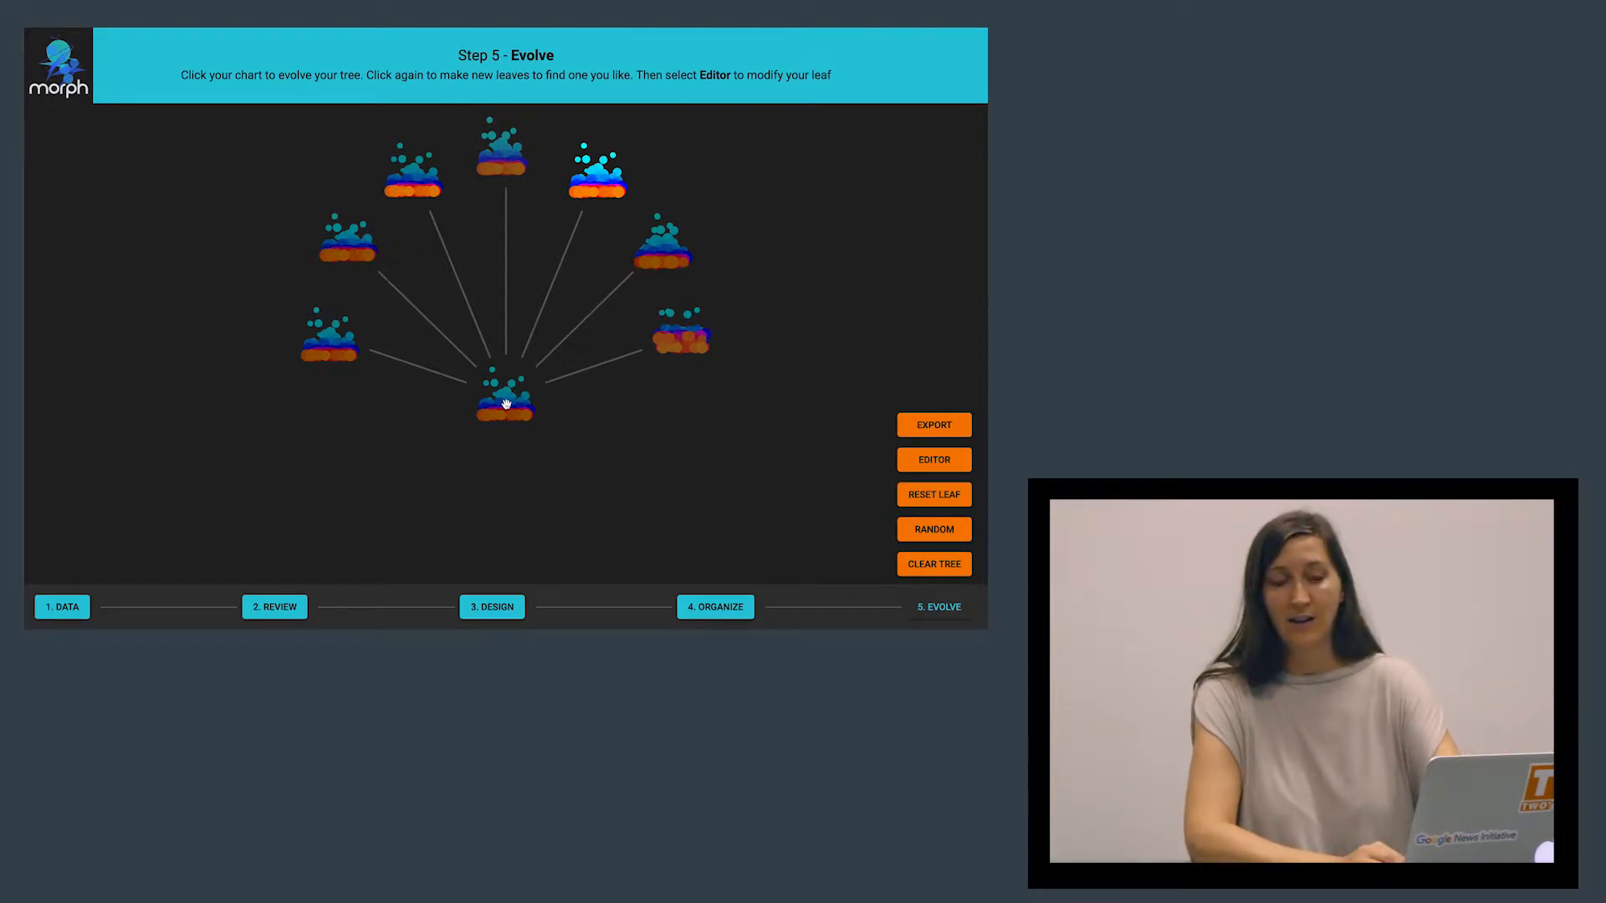
click(613, 194)
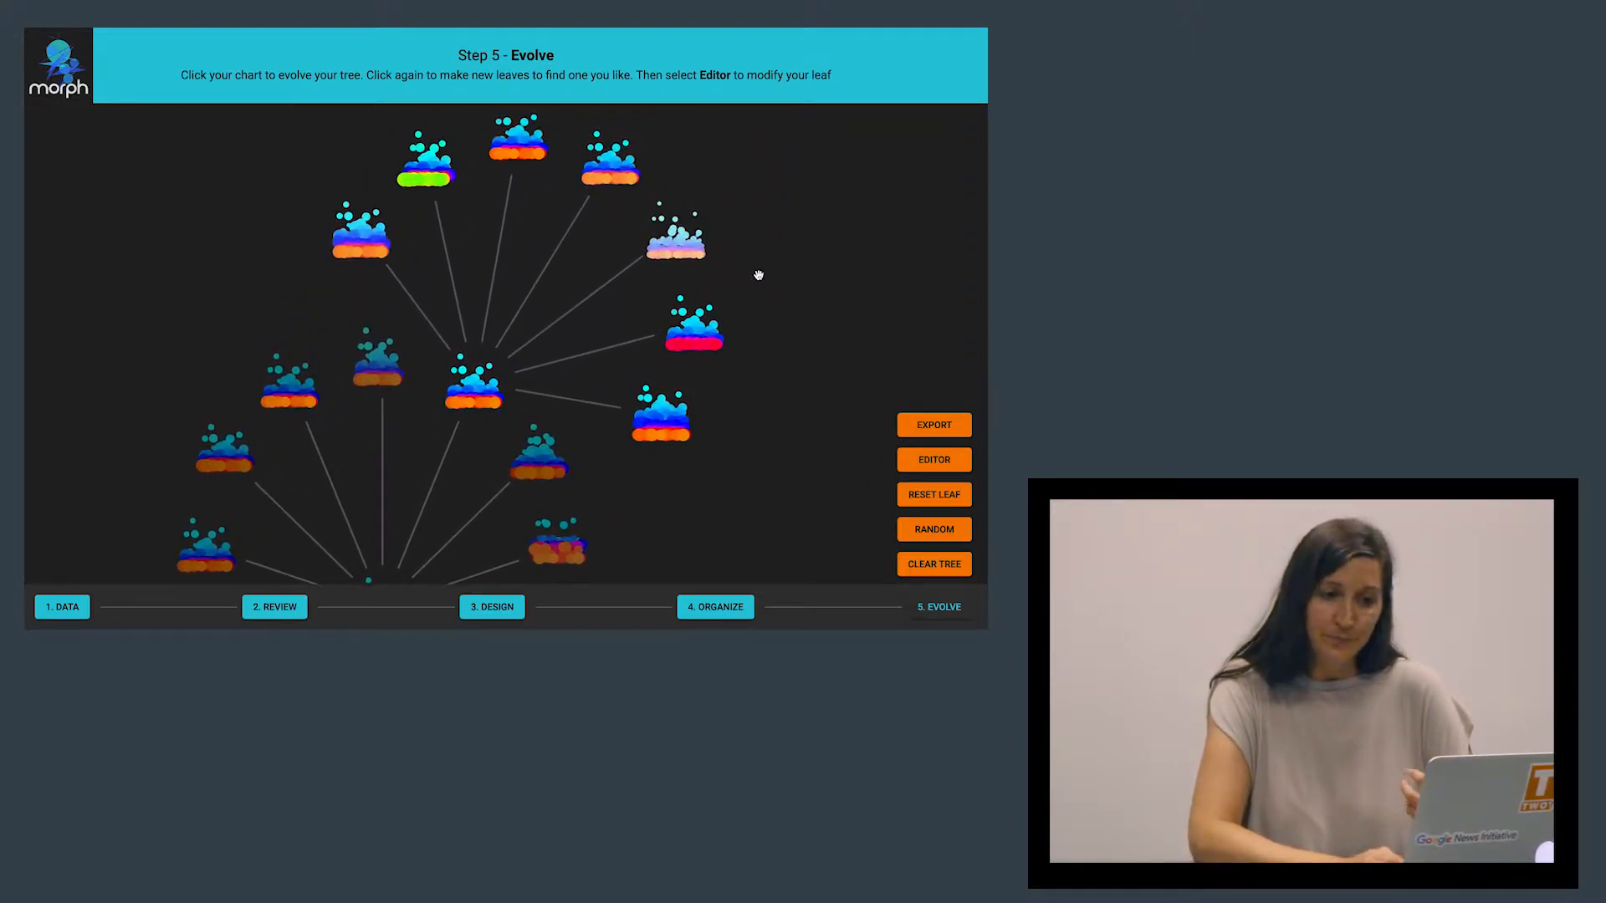
click(691, 258)
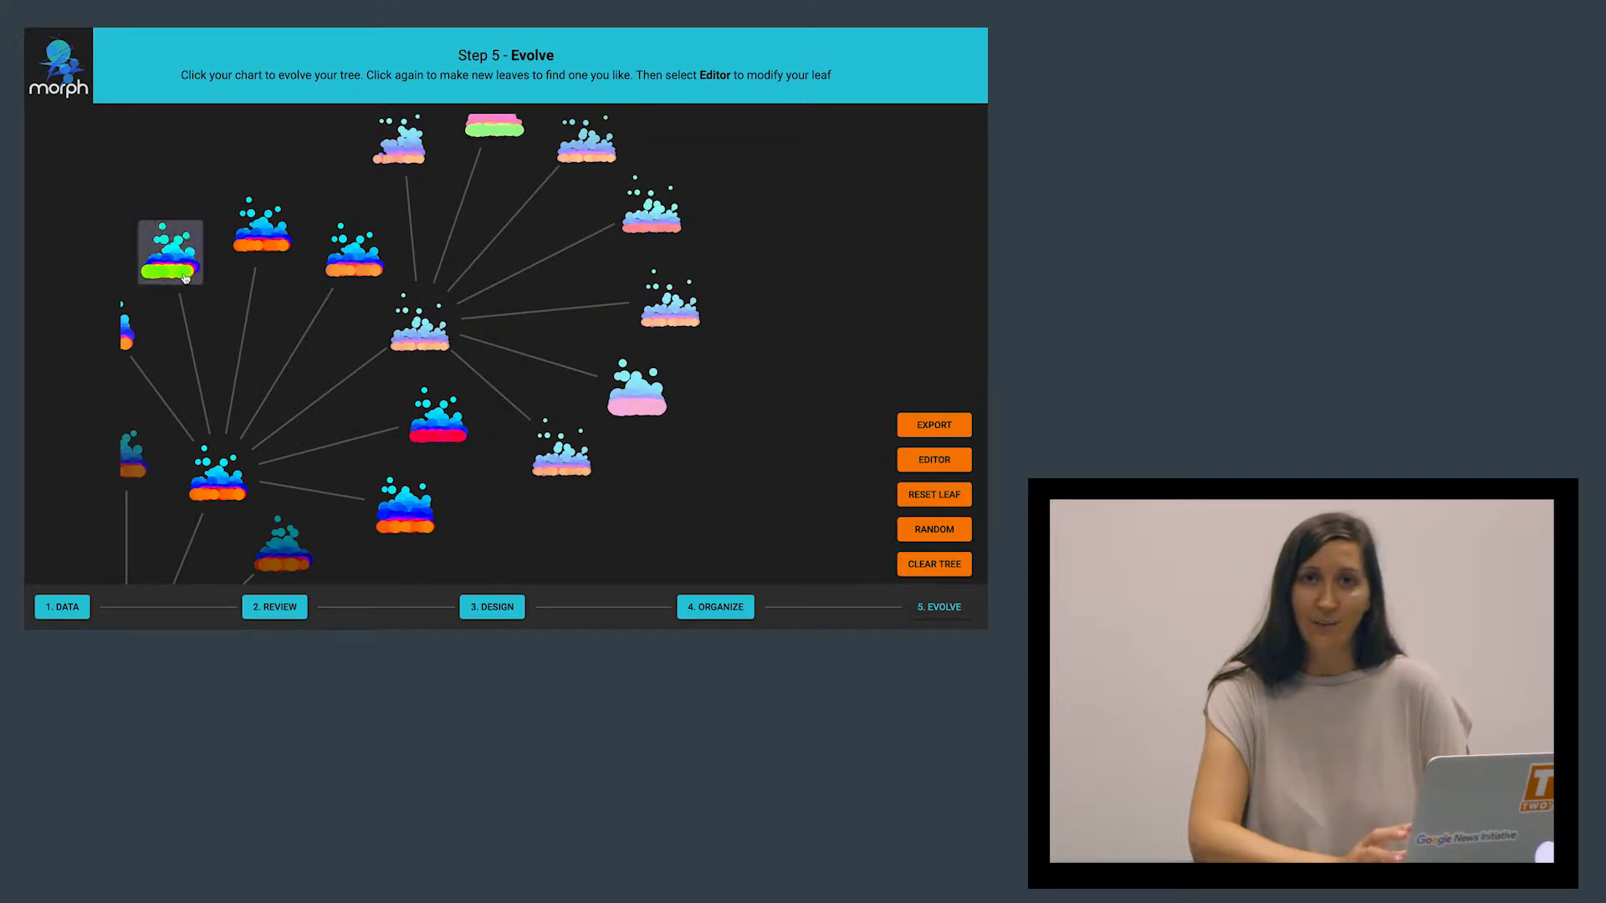
Grow further generations from the green-based leaf, one of its green offspring, the flattened dark yellow leaf and one of its variations
click(185, 278)
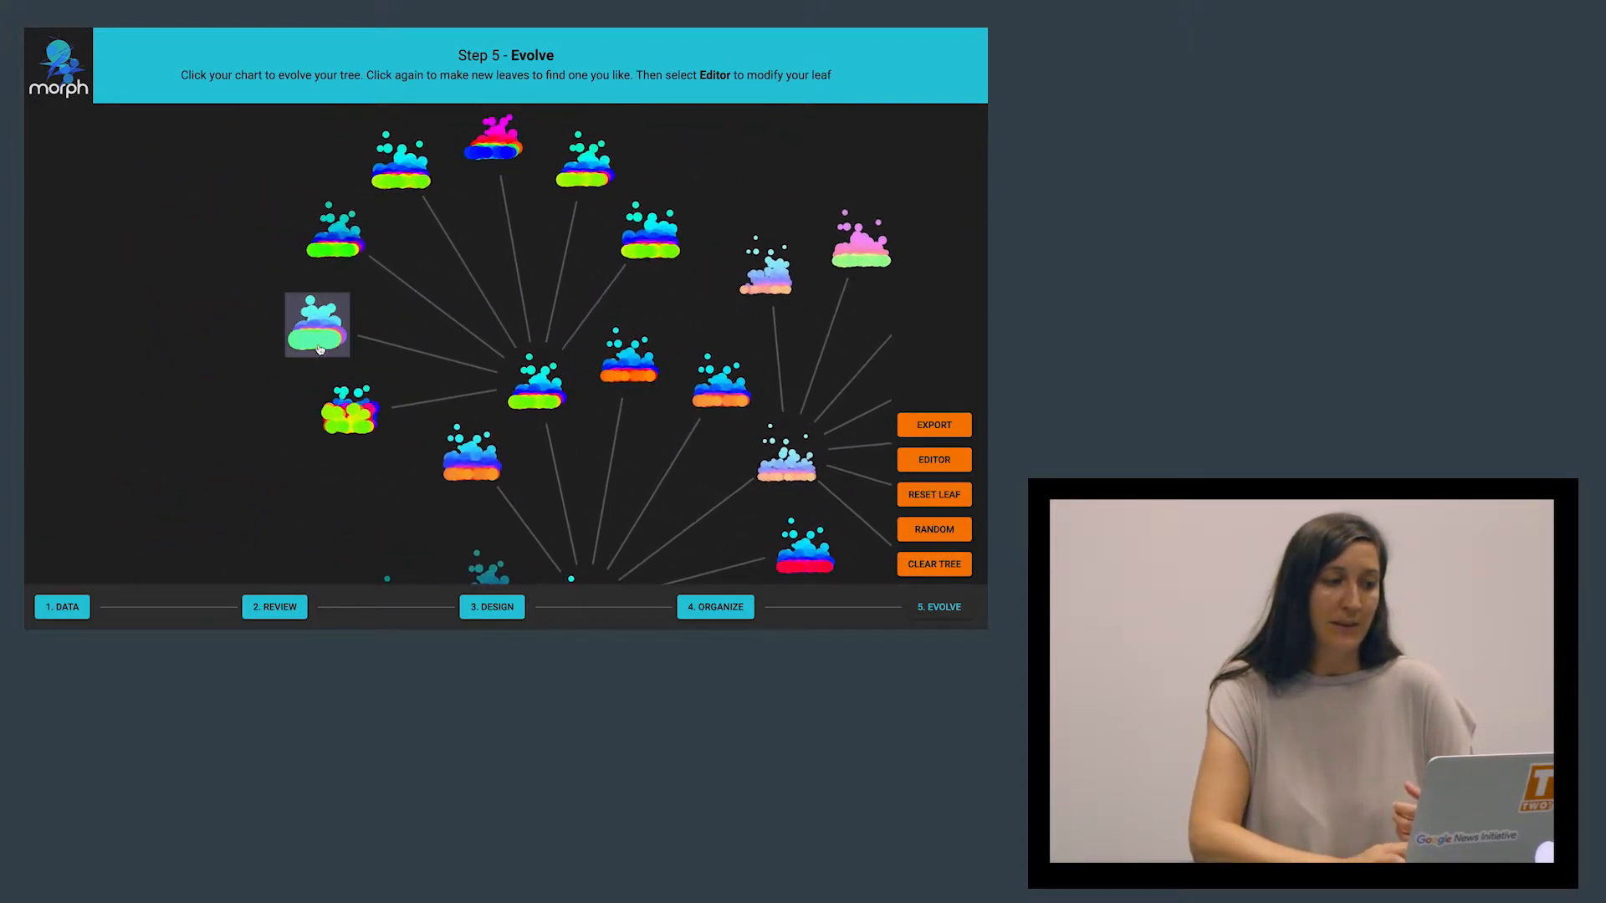
click(412, 178)
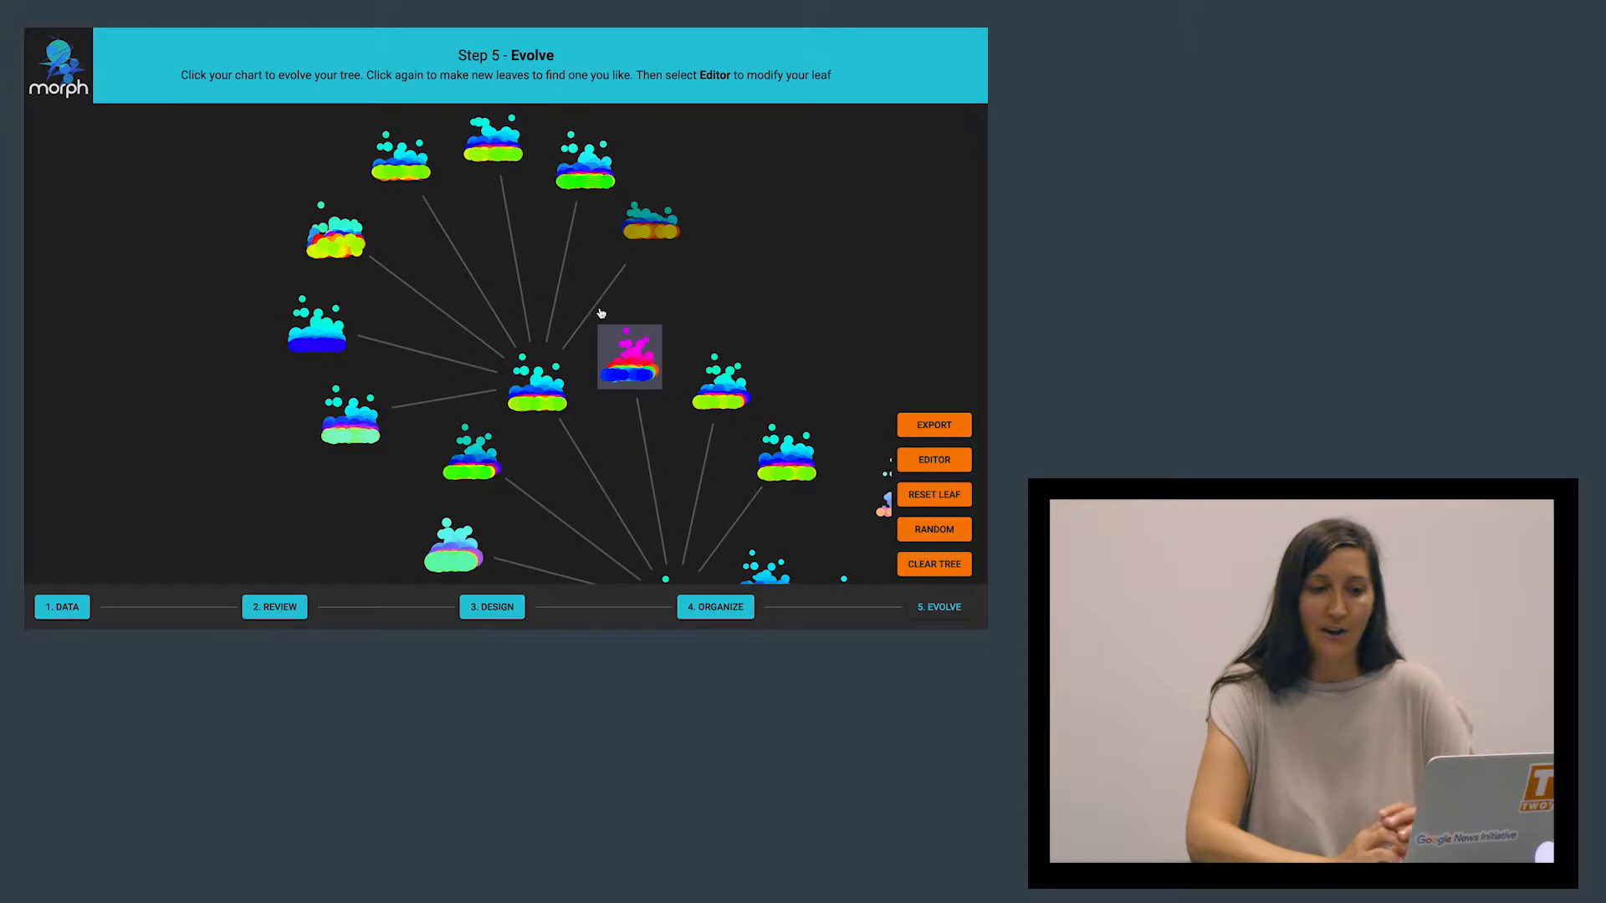
click(637, 247)
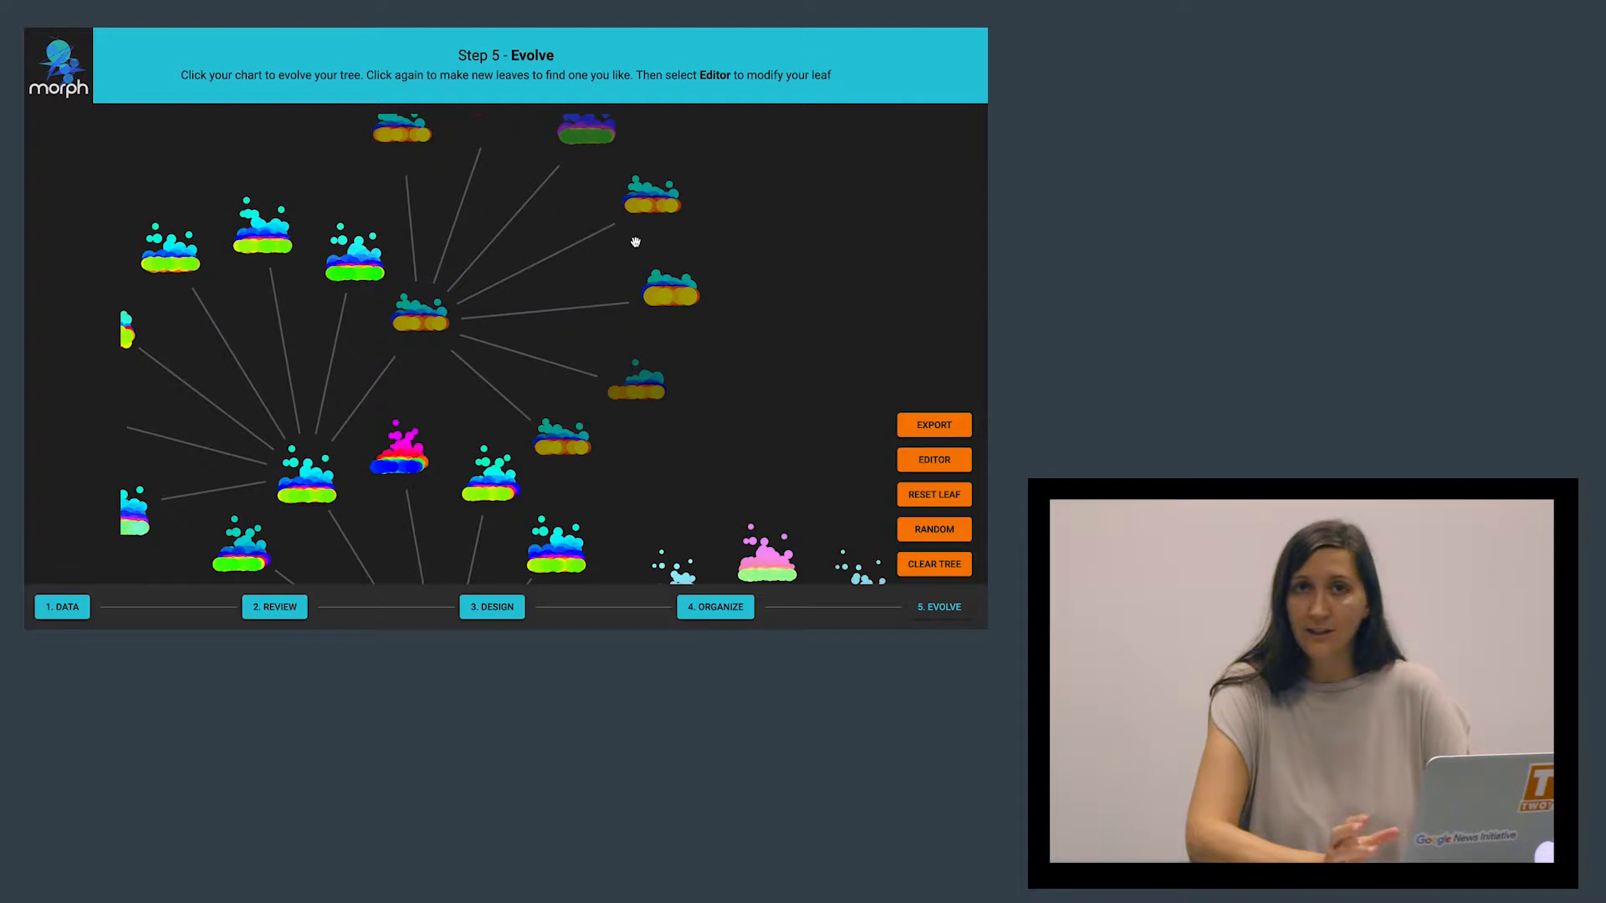
click(653, 198)
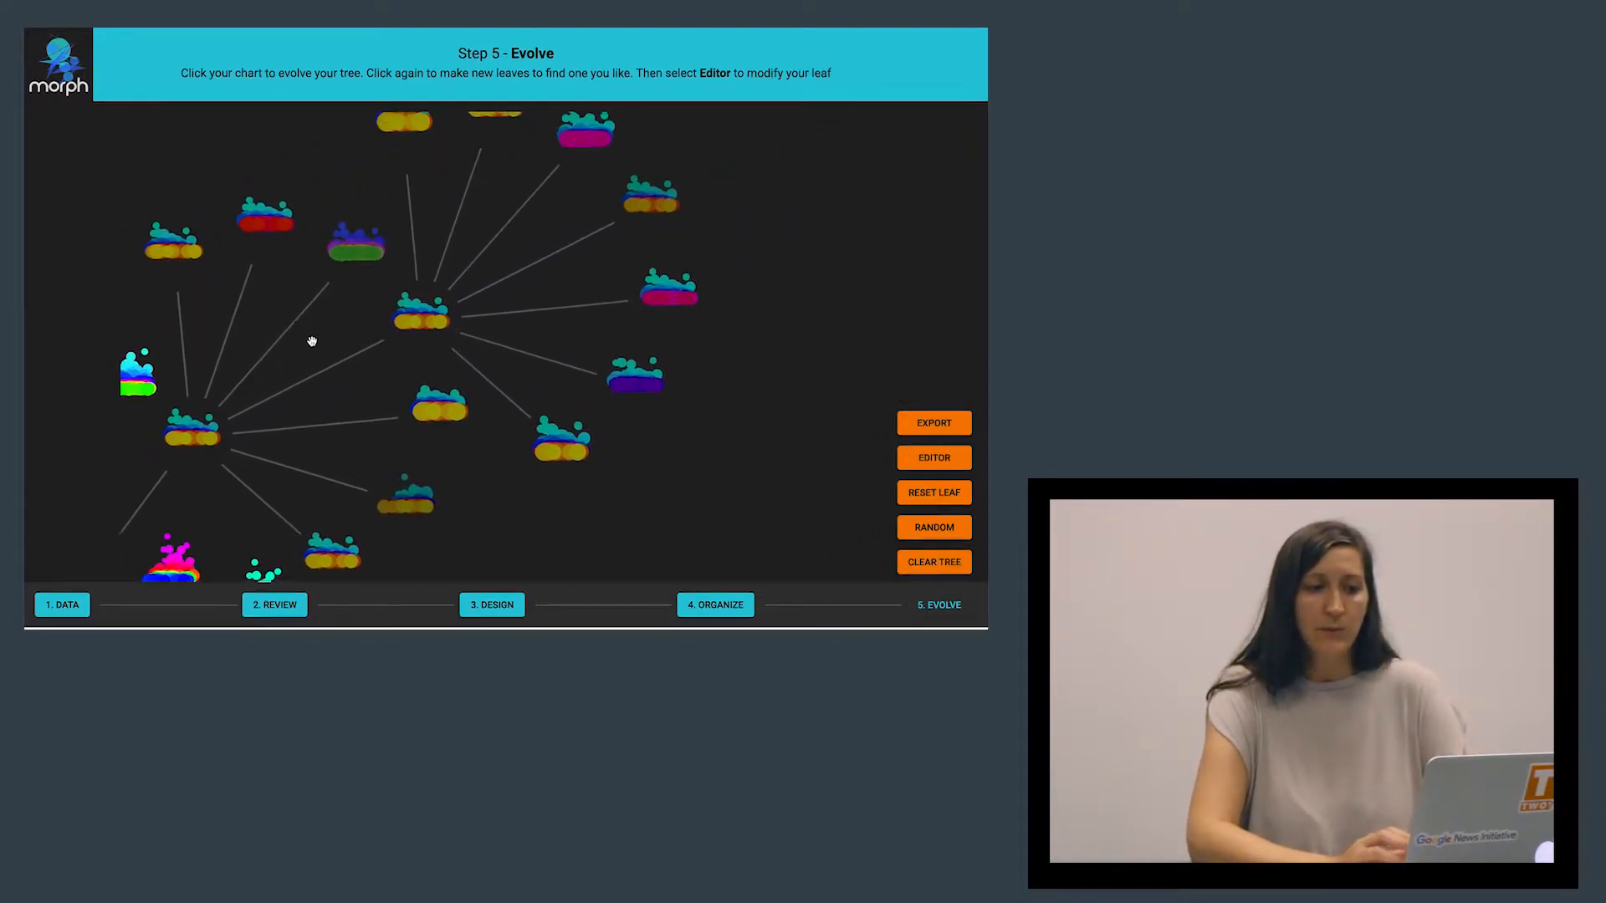
Evolve another green-based leaf and its yellow-green and red variation, and add random generations of leaves to the tree
click(308, 340)
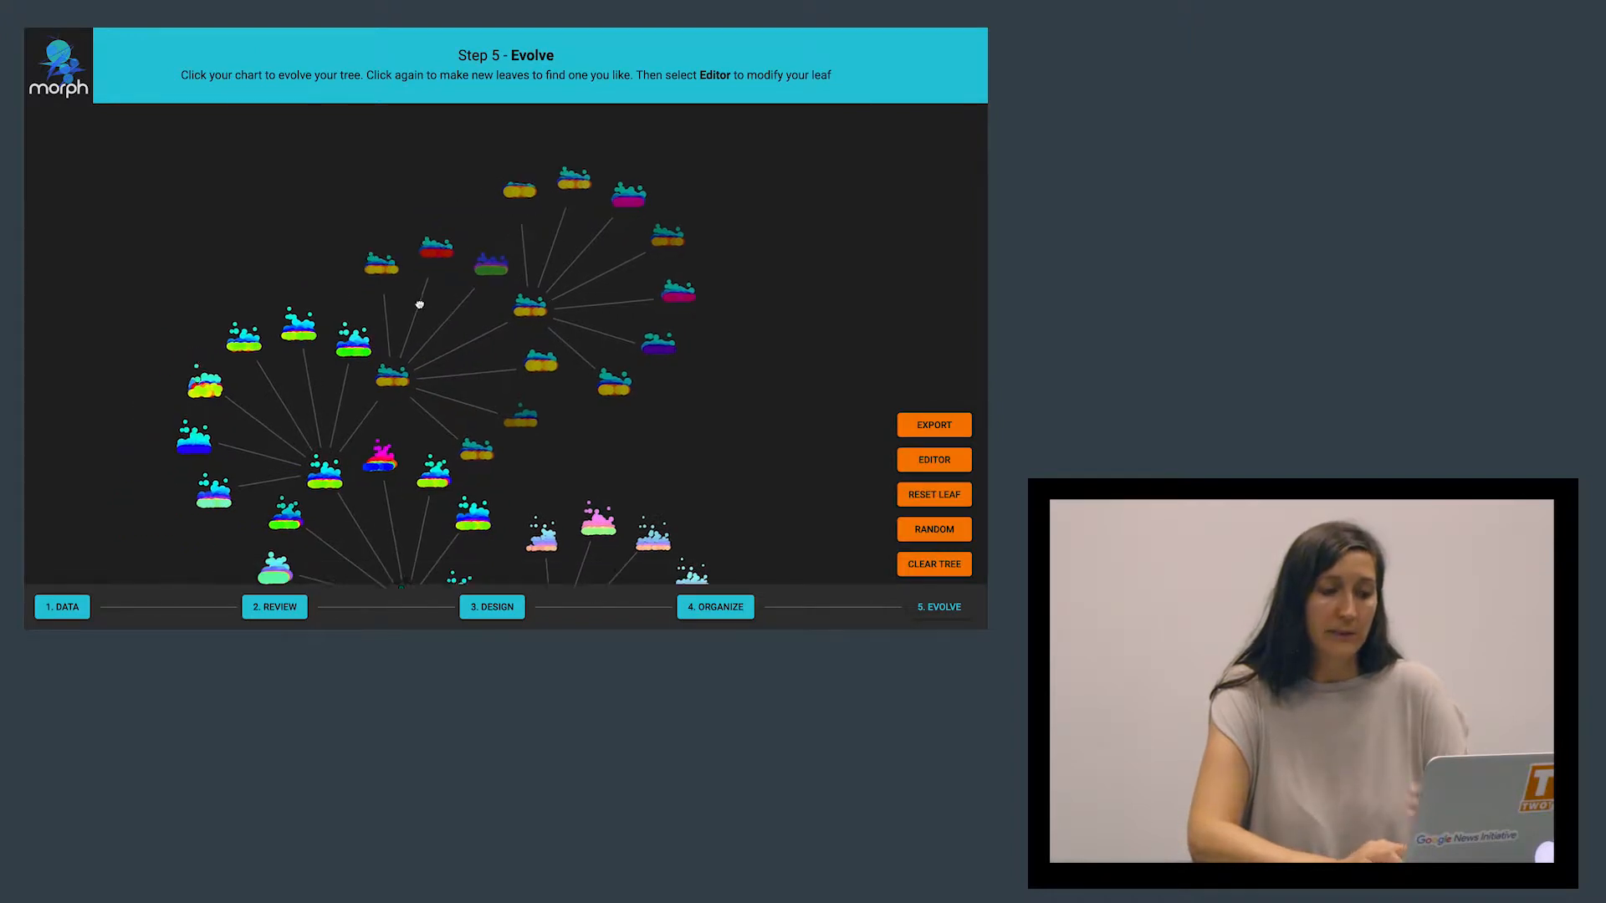
click(384, 303)
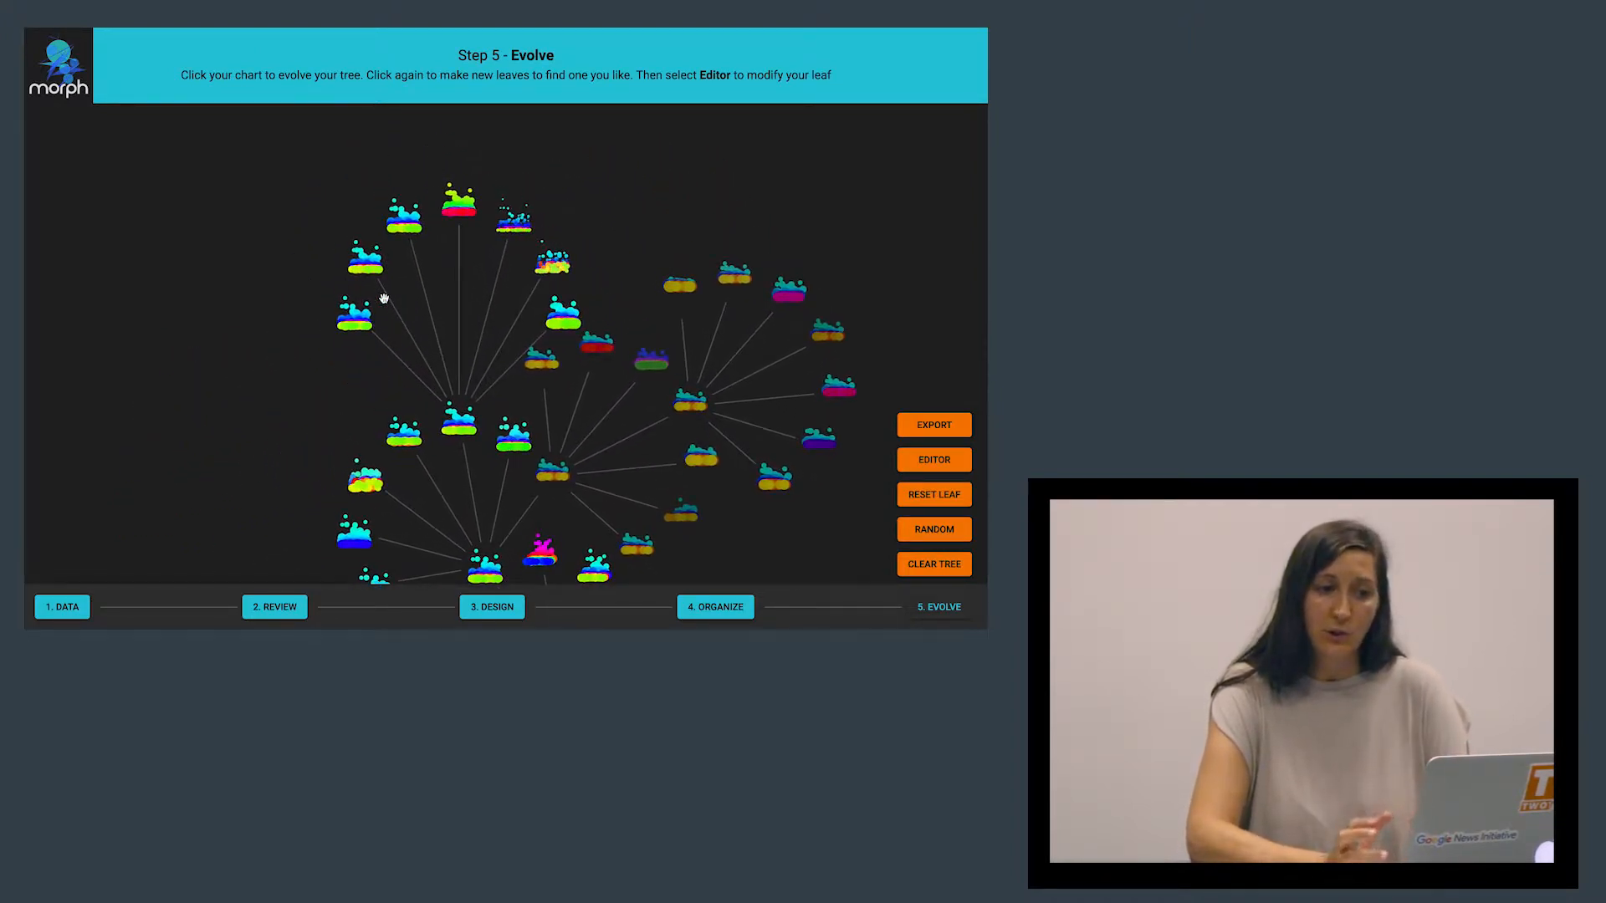
click(457, 209)
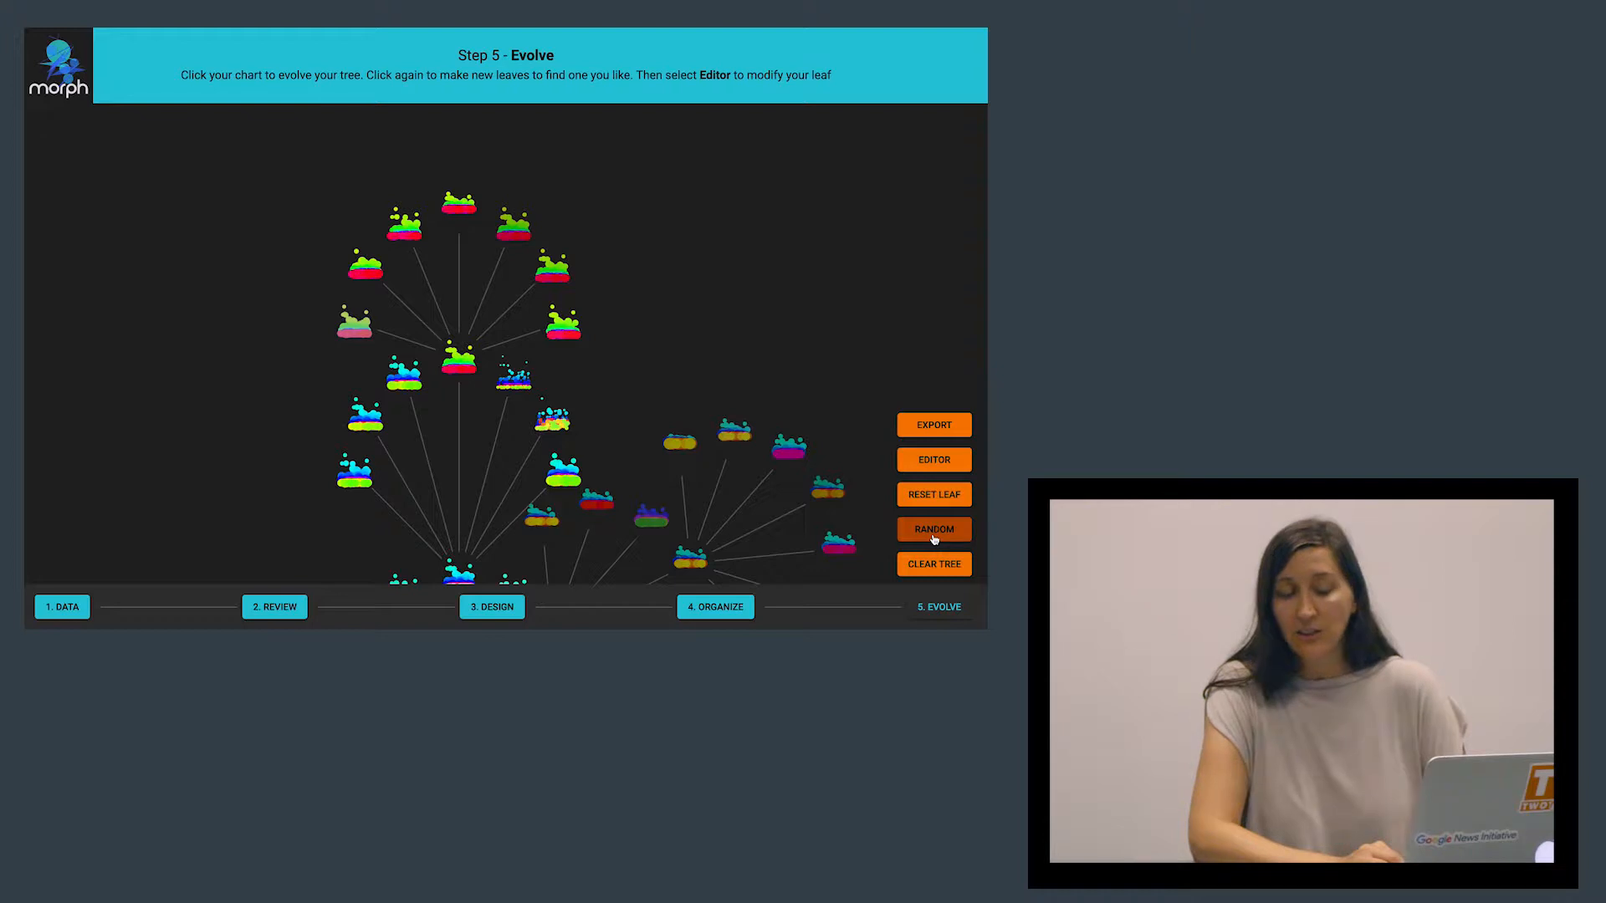
click(934, 540)
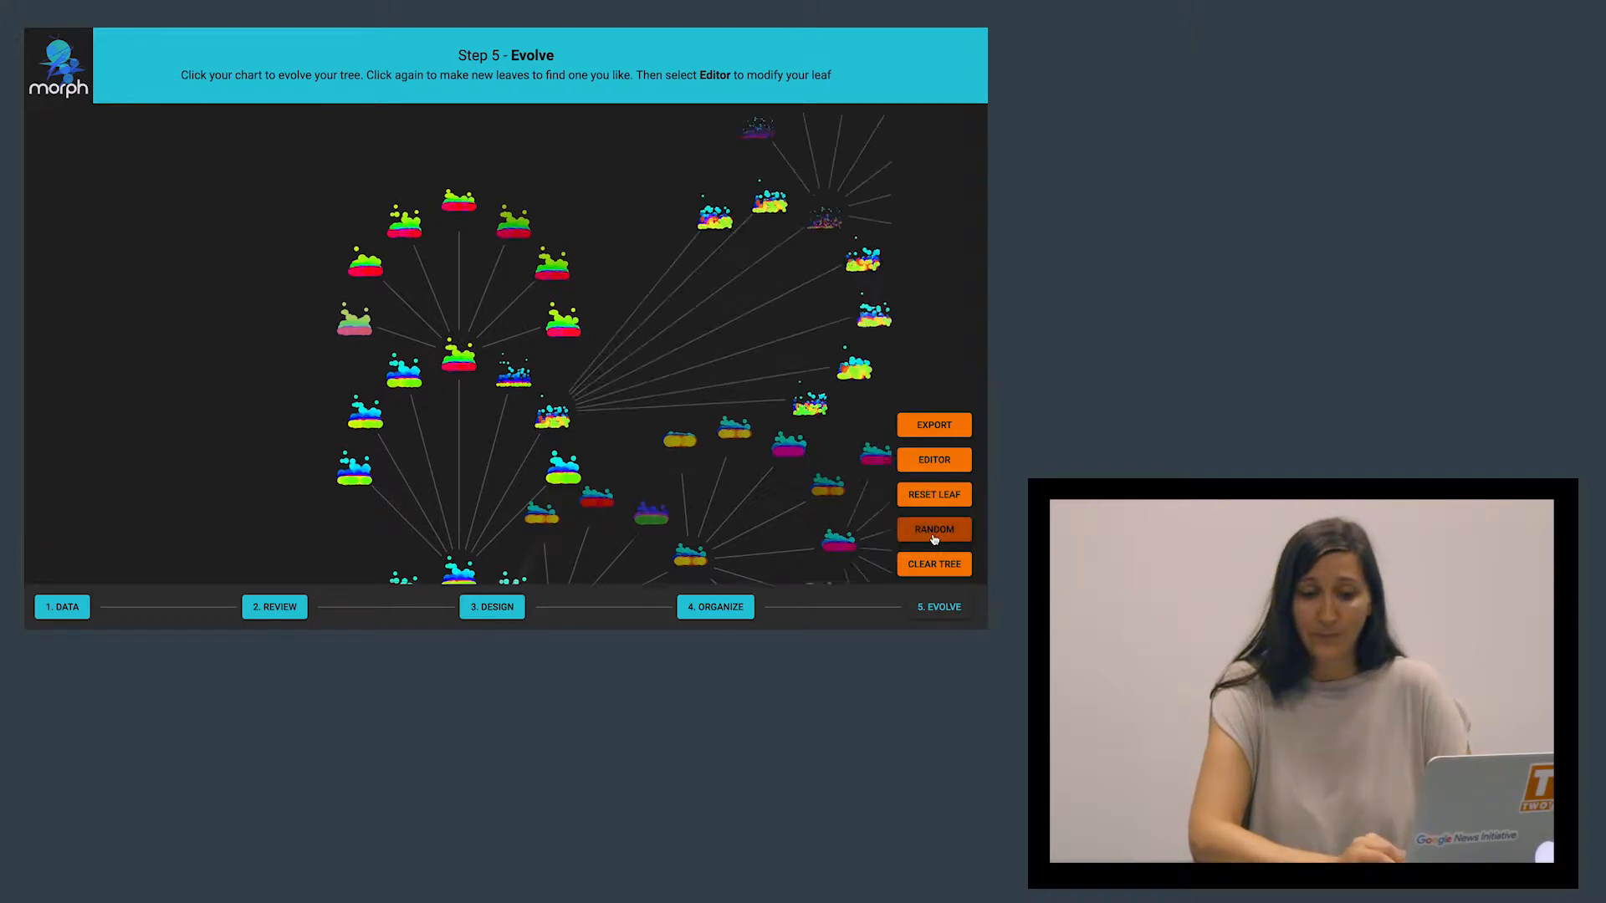
click(934, 539)
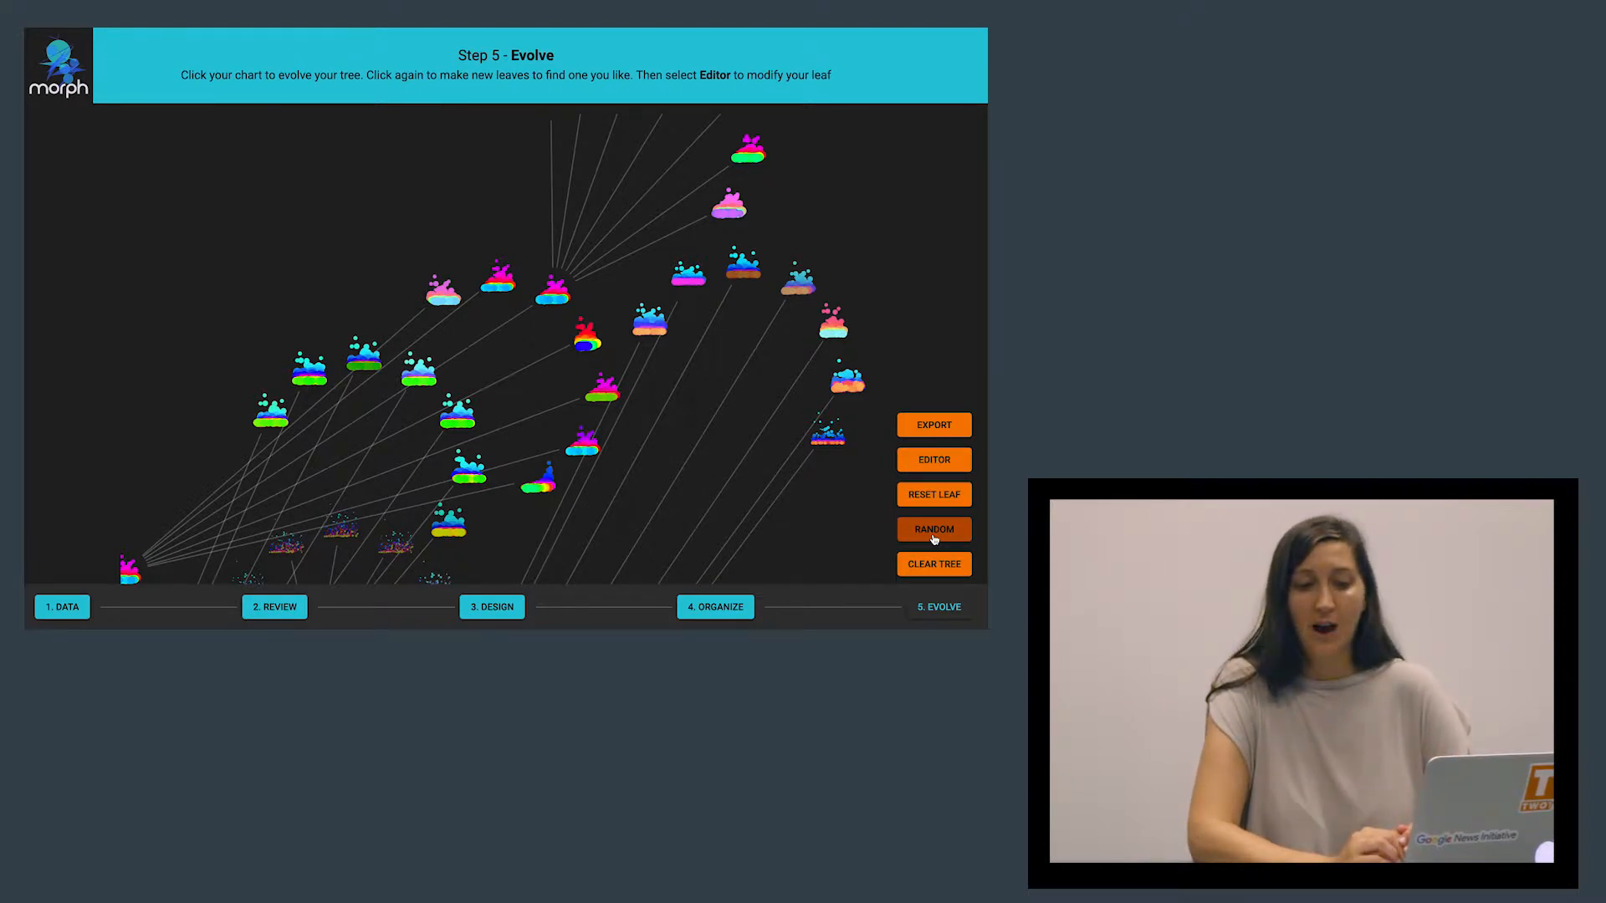
Open the outer leaf with cyan, blue and orange circles, directly below the red-and-pale-cyan leaf, for editing
drag(823, 462, 894, 365)
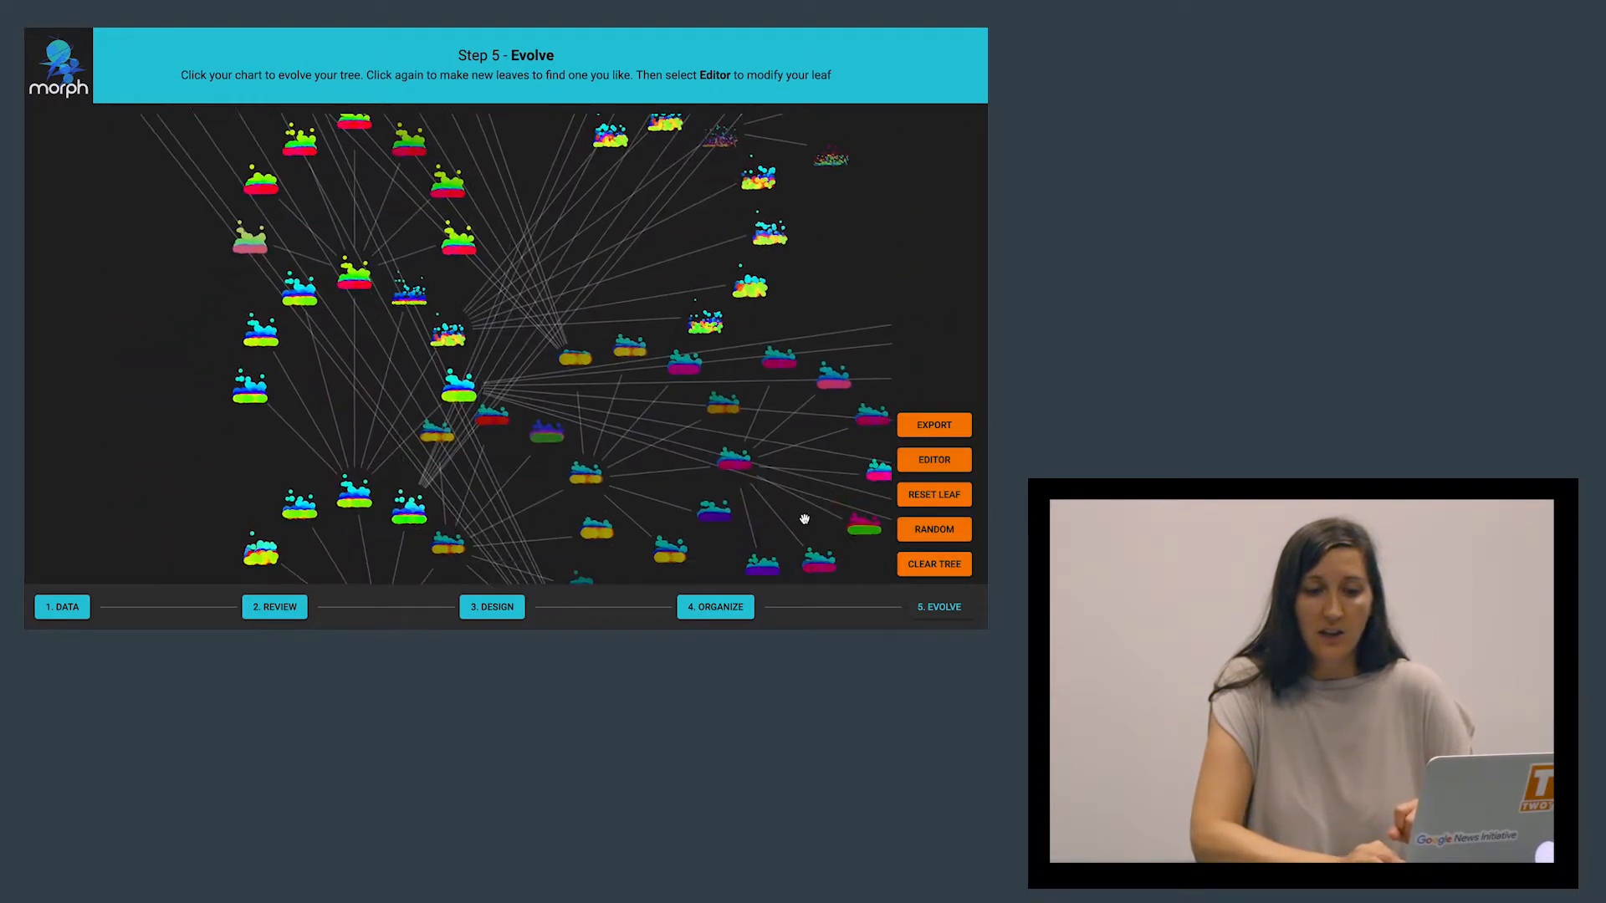
click(743, 390)
drag(757, 350, 562, 466)
scroll(735, 279, down, 5)
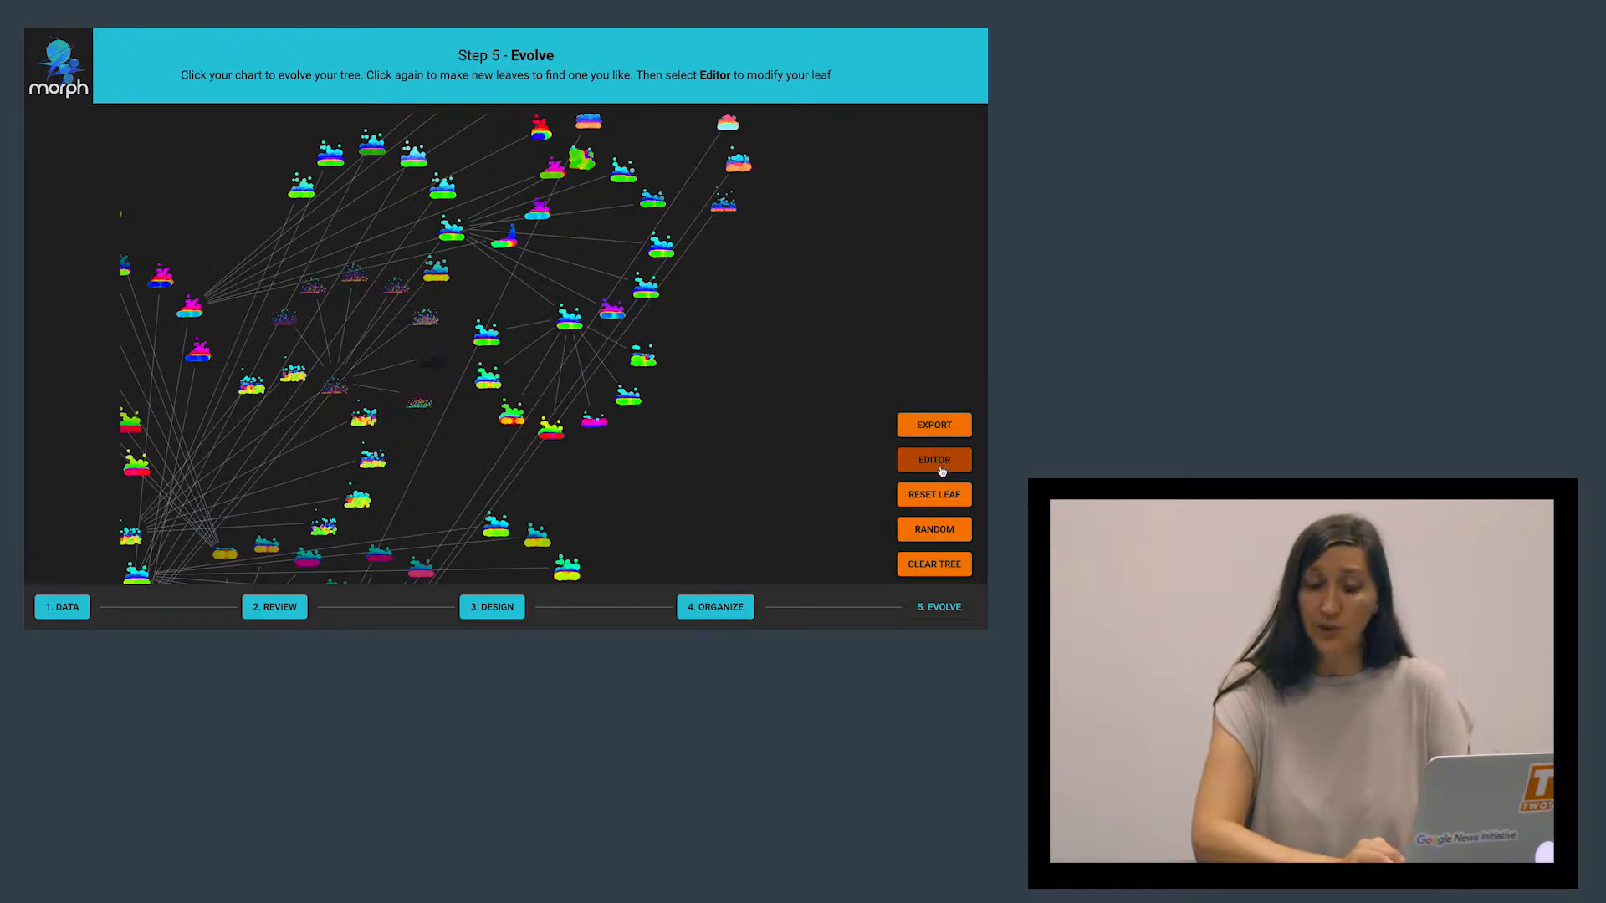
click(941, 468)
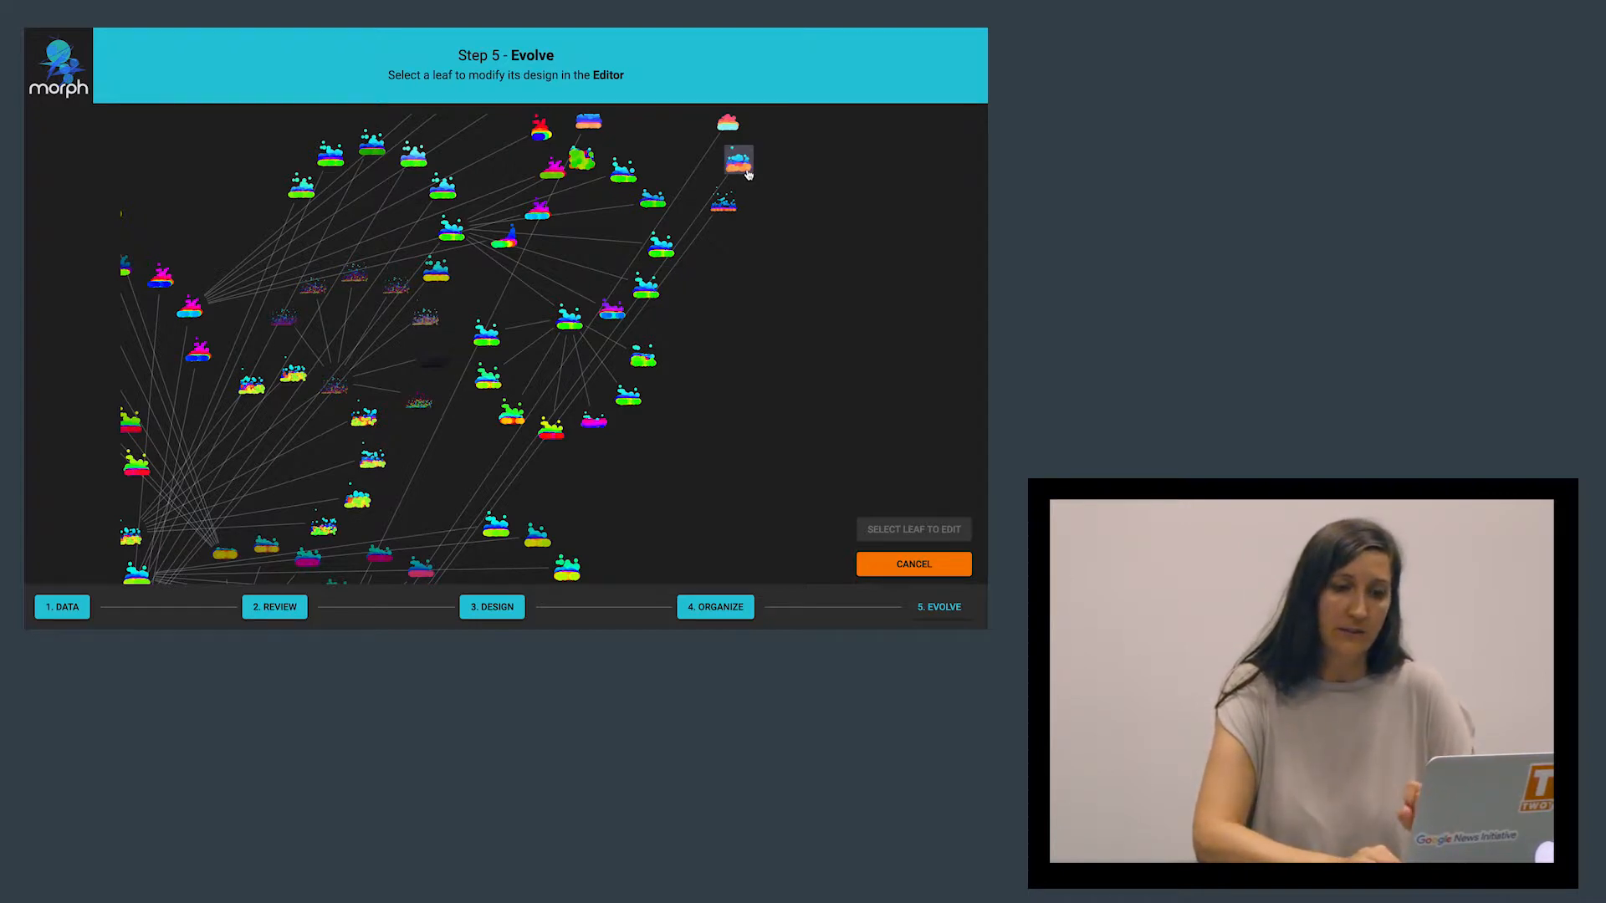
click(738, 161)
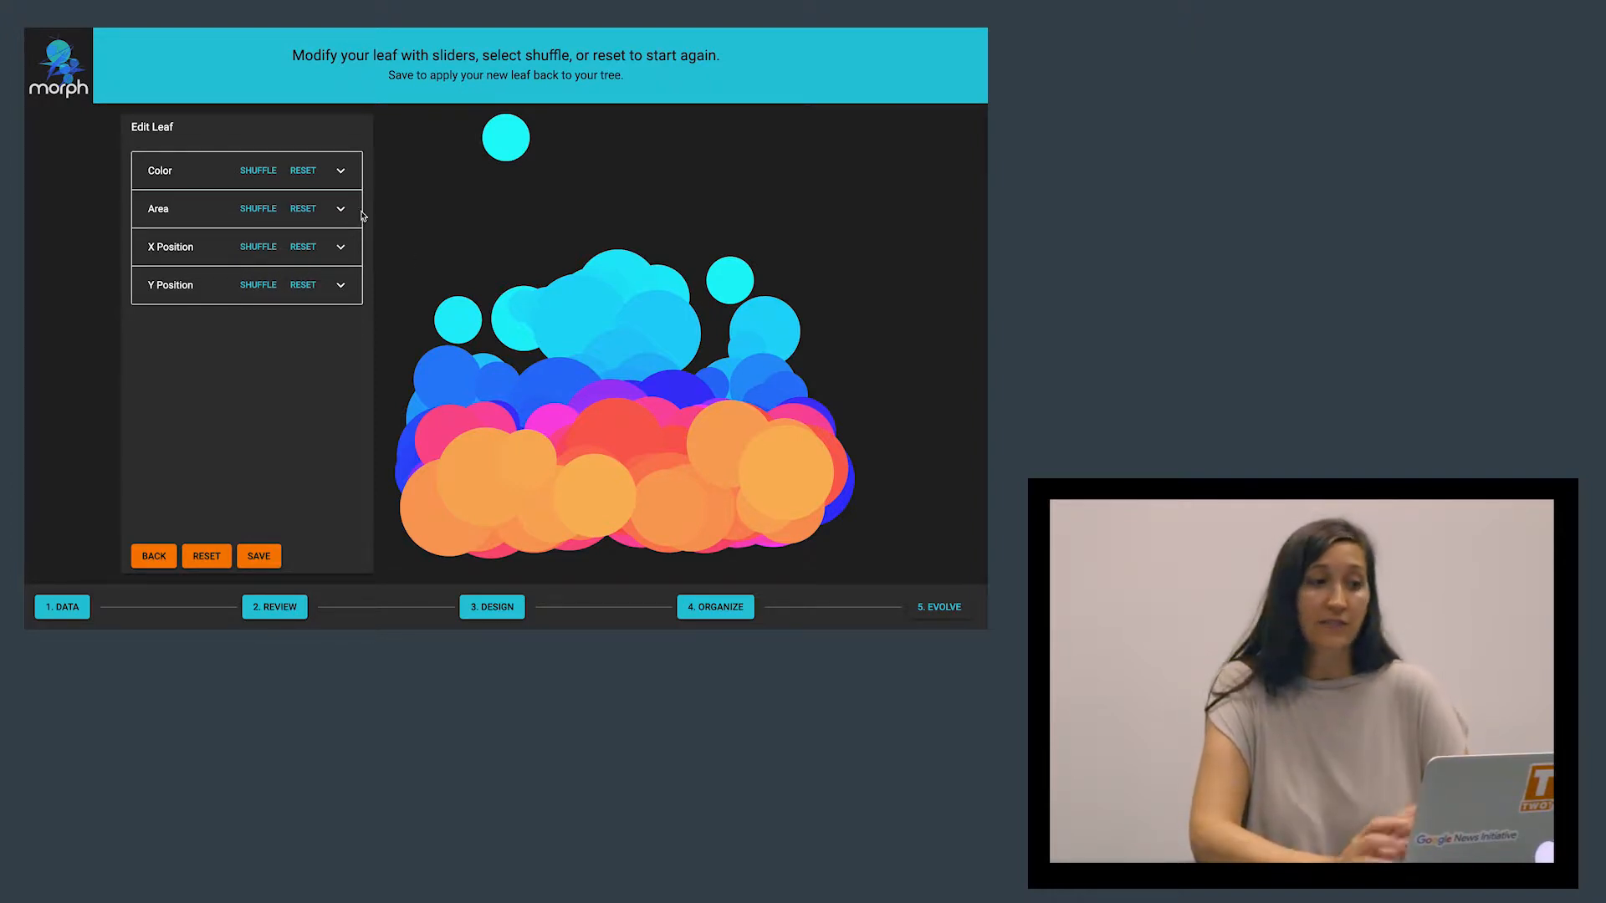
Lower the leaf's color hue range, raise its hue offset, maximize its saturation factor, and reduce its area offset
click(340, 171)
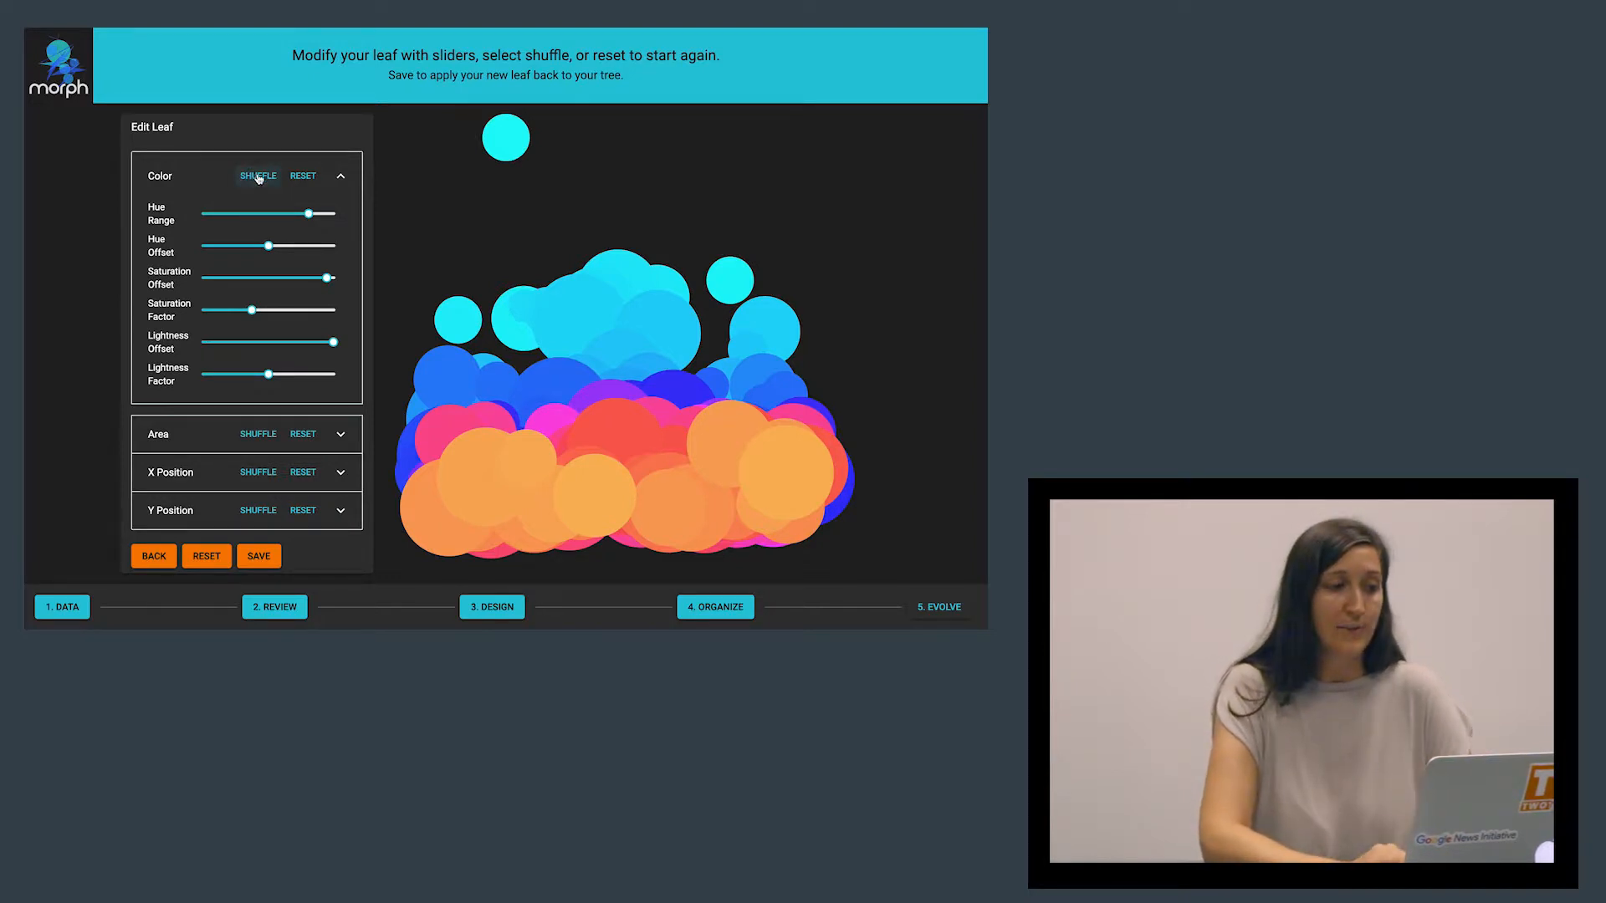
drag(249, 213, 294, 245)
drag(252, 310, 335, 311)
click(341, 434)
scroll(338, 475, down, 1)
drag(226, 422, 203, 432)
Adjust the leaf's X Position by raising the offset, lowering the rank factor, and moving the random factor well above its midpoint
click(341, 479)
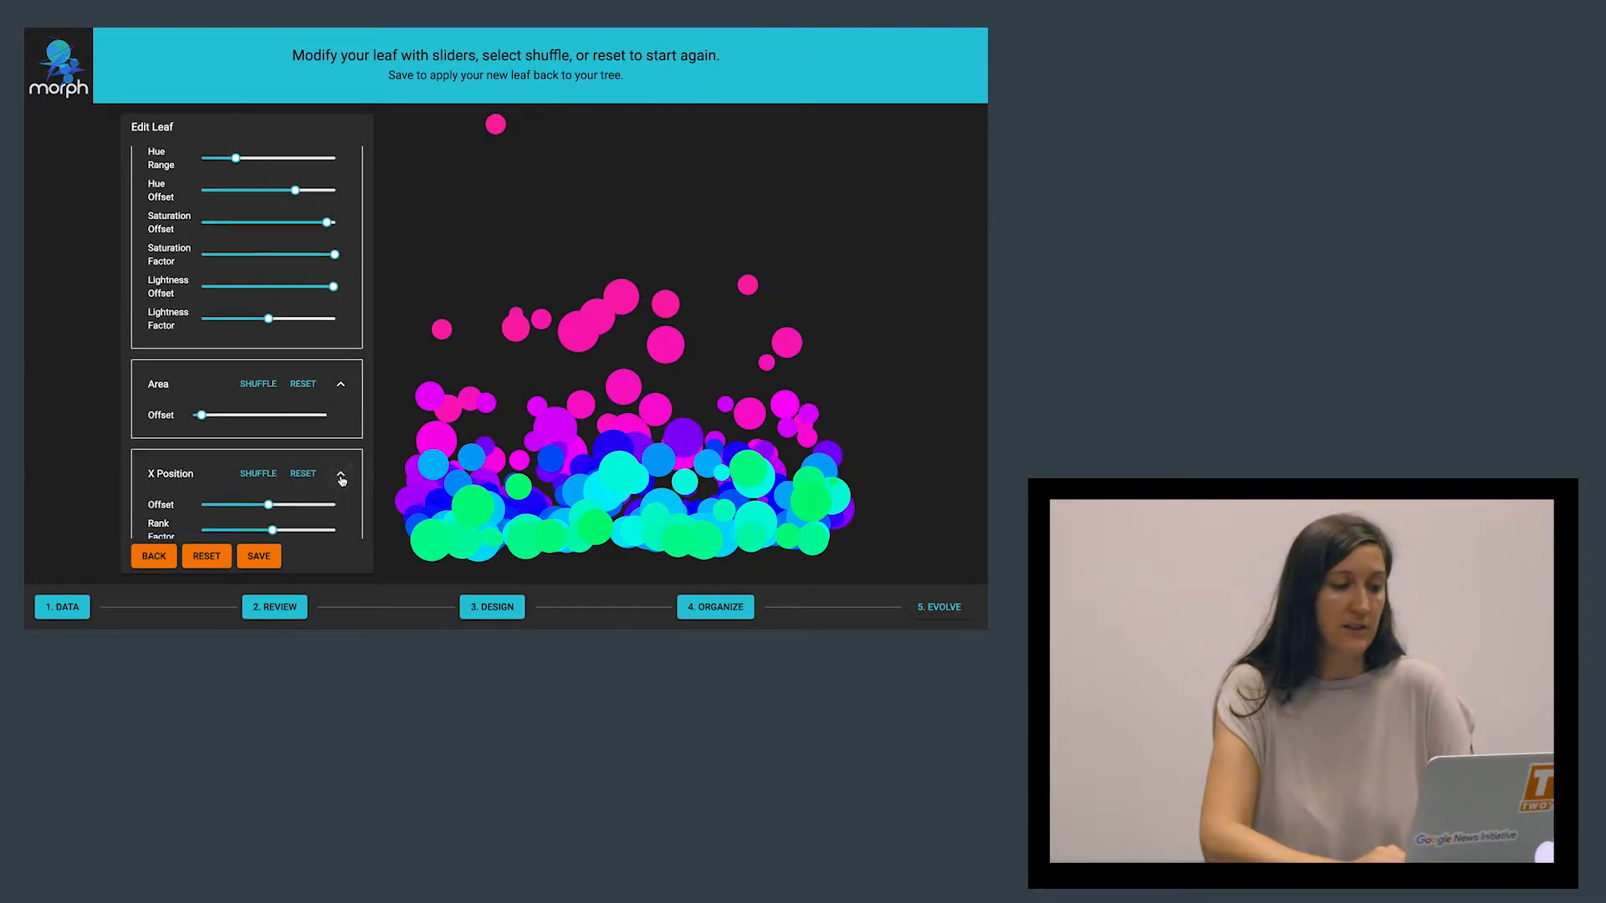
scroll(338, 474, down, 2)
drag(268, 398, 243, 457)
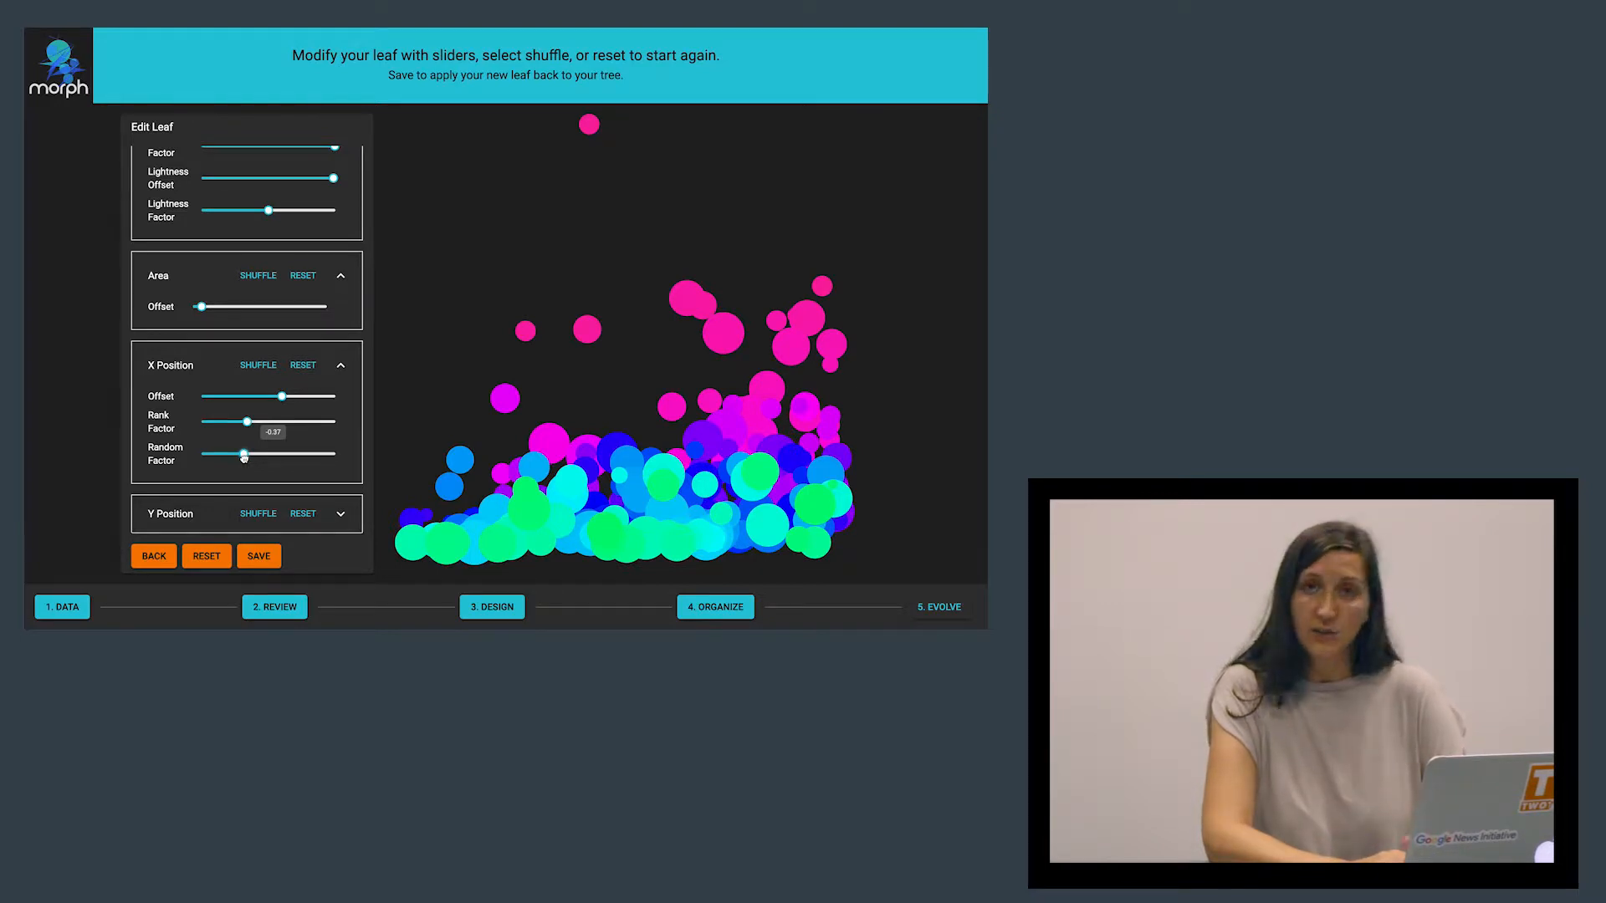
drag(244, 456, 215, 456)
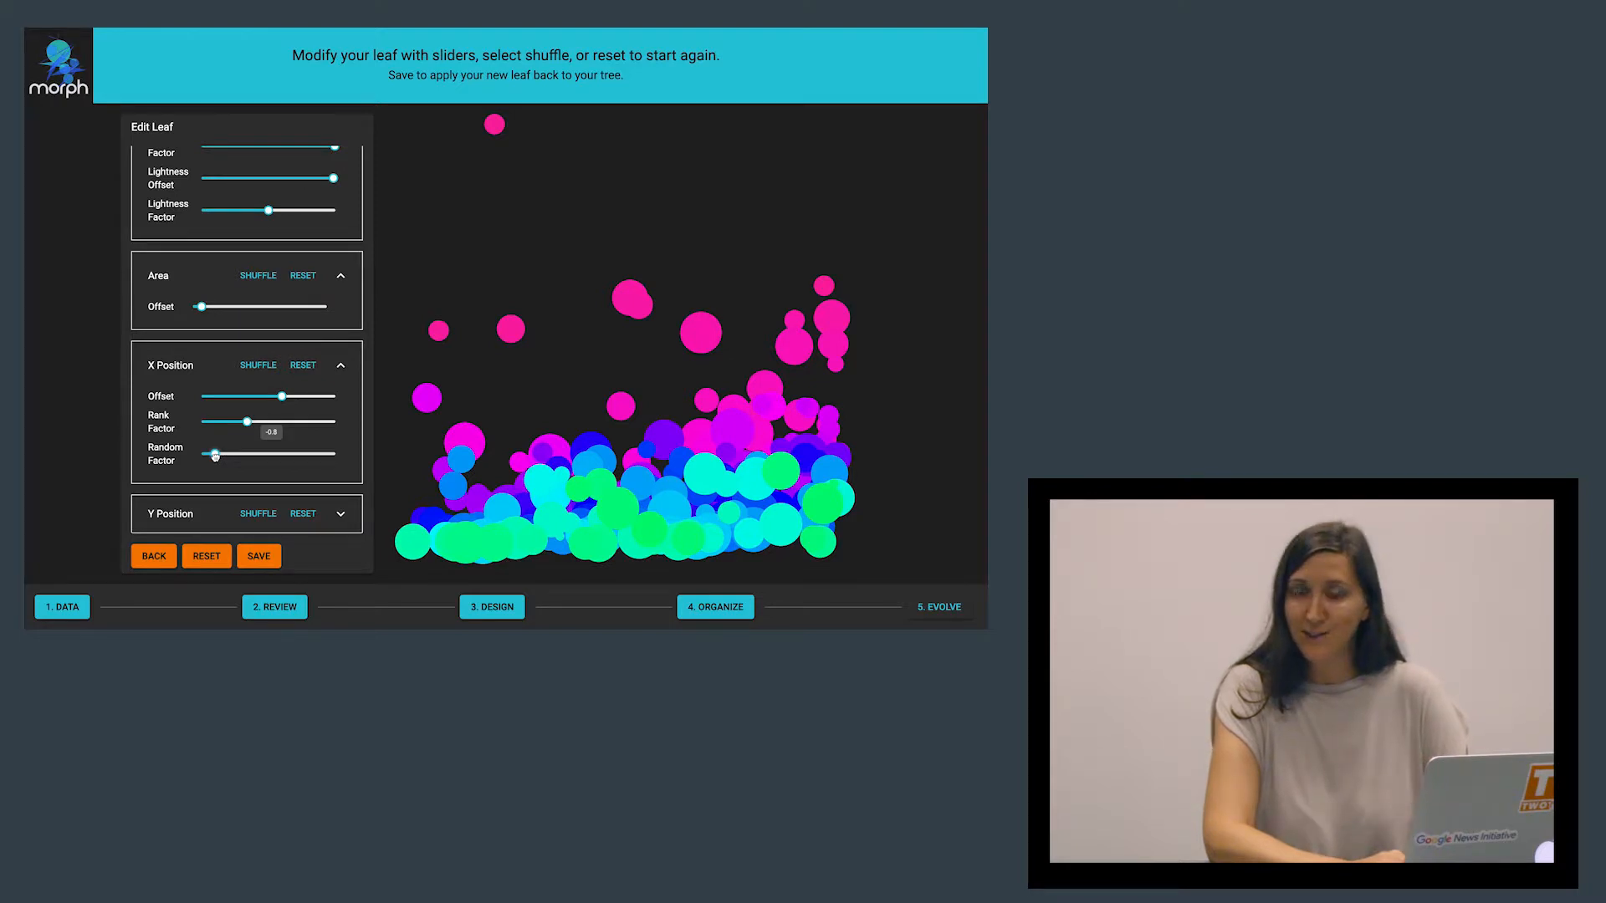
drag(215, 456, 238, 453)
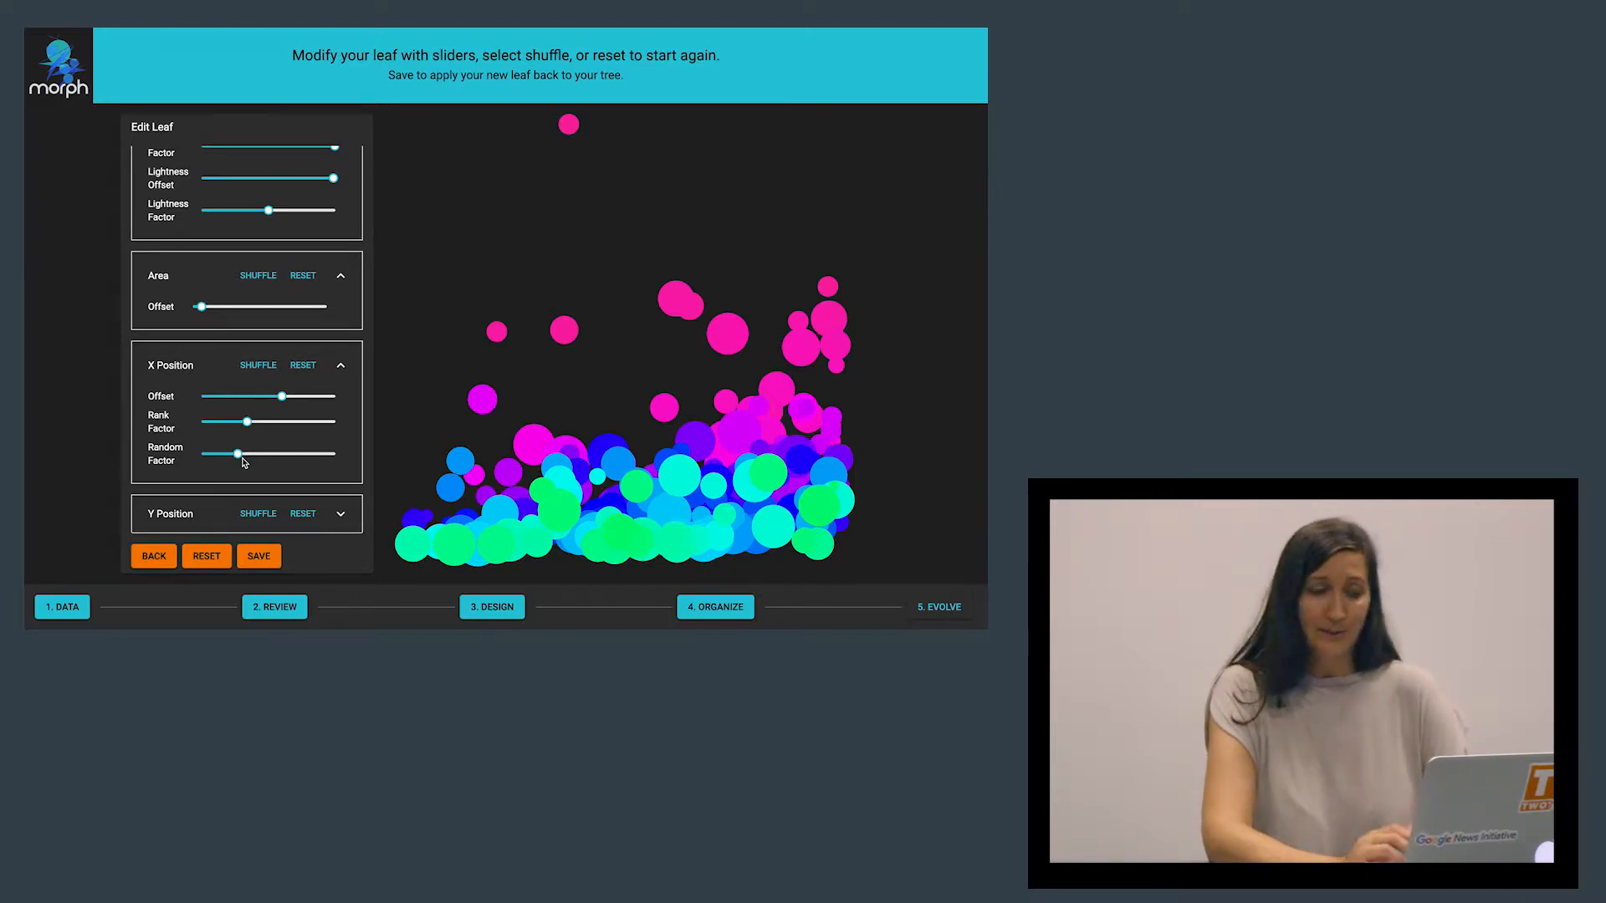
drag(243, 461, 299, 454)
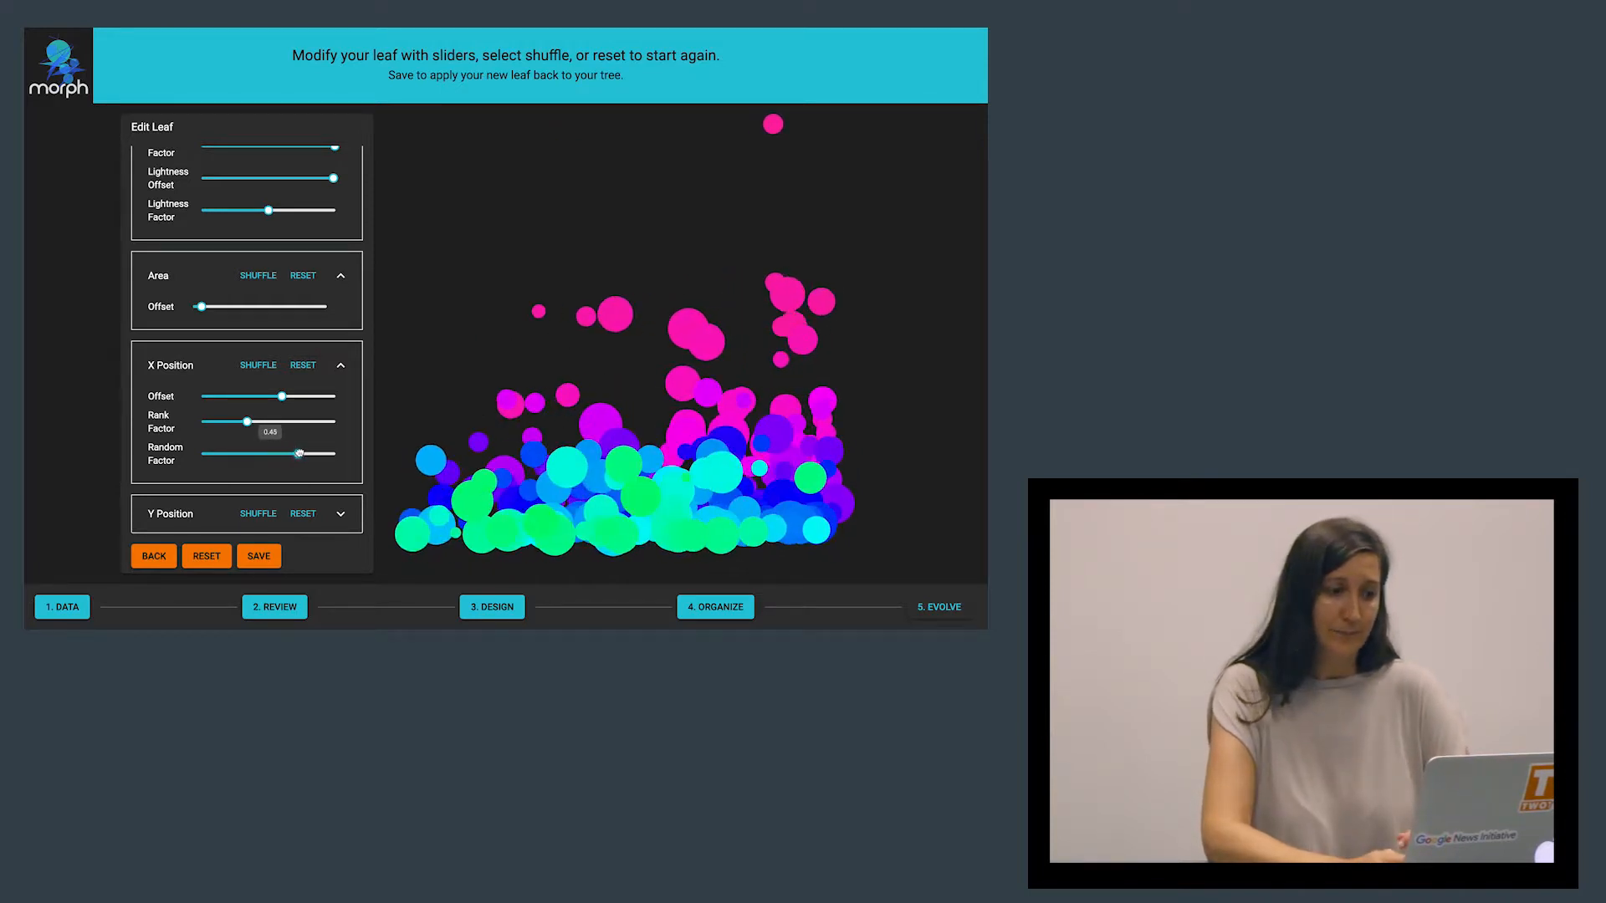
Lower the leaf's Y Position offset, raise its rank factor slightly, and save the edited leaf back to the tree
click(346, 519)
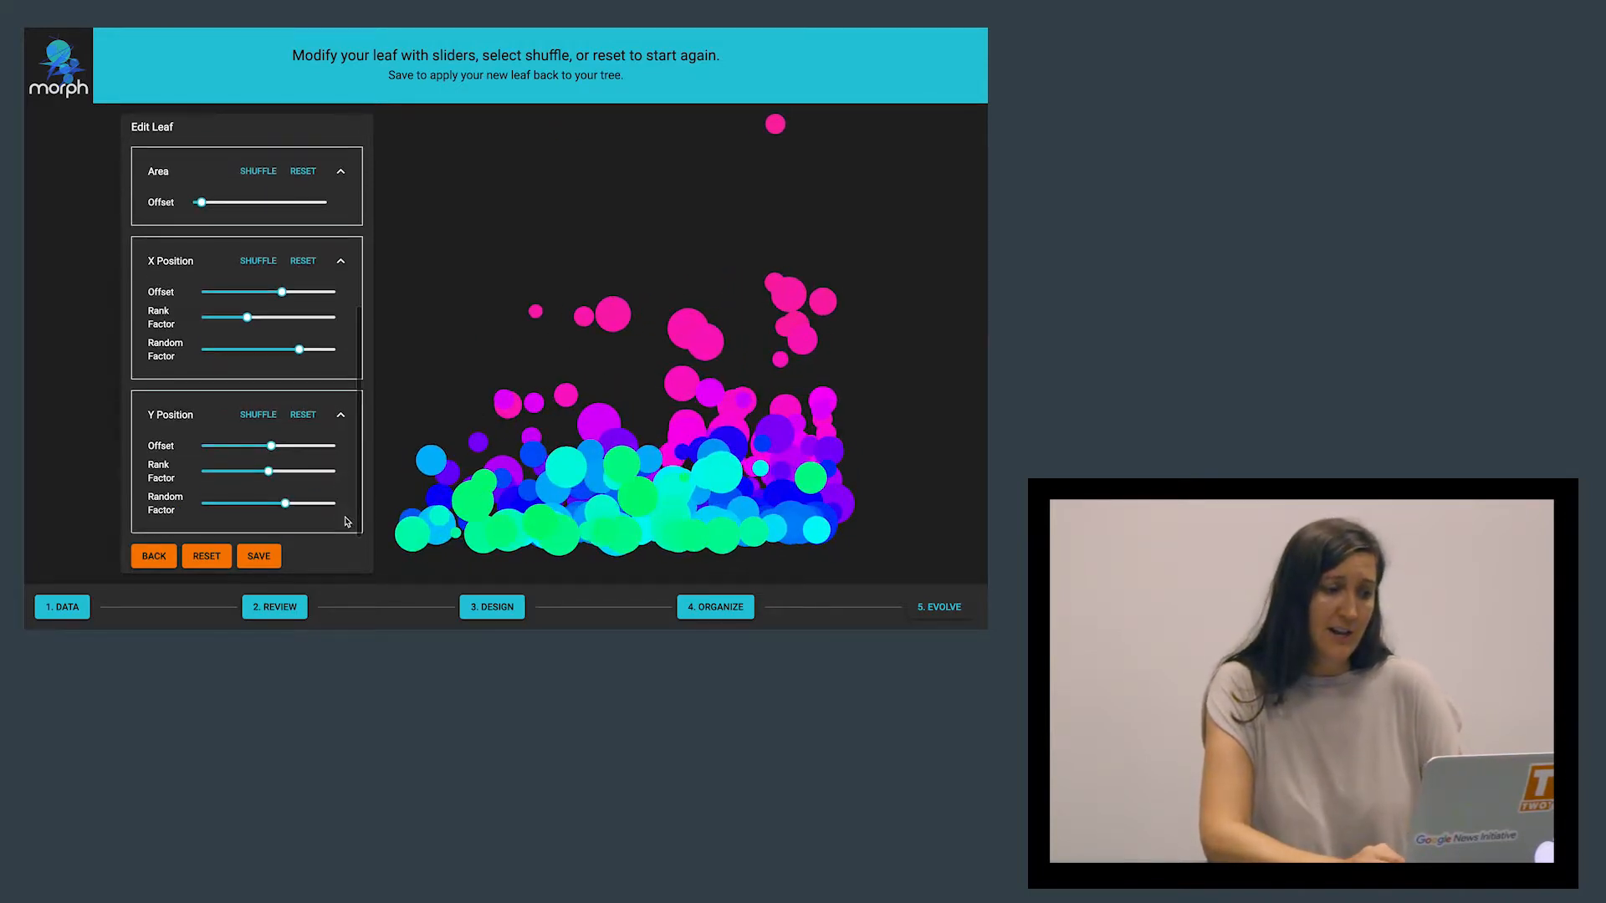
drag(271, 445, 226, 446)
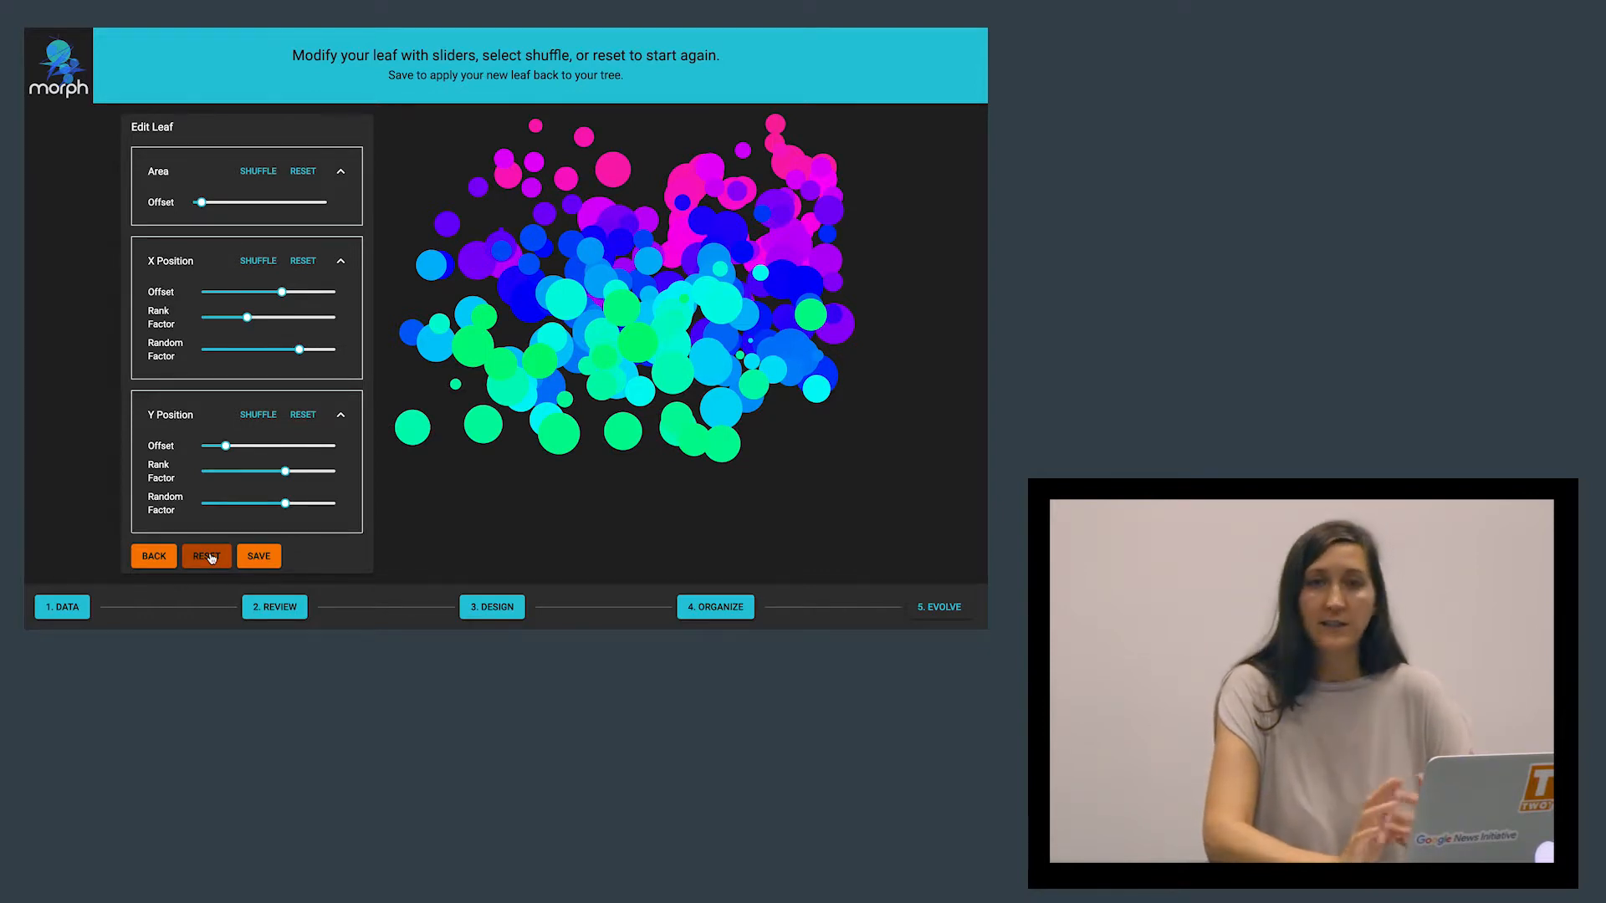
click(269, 547)
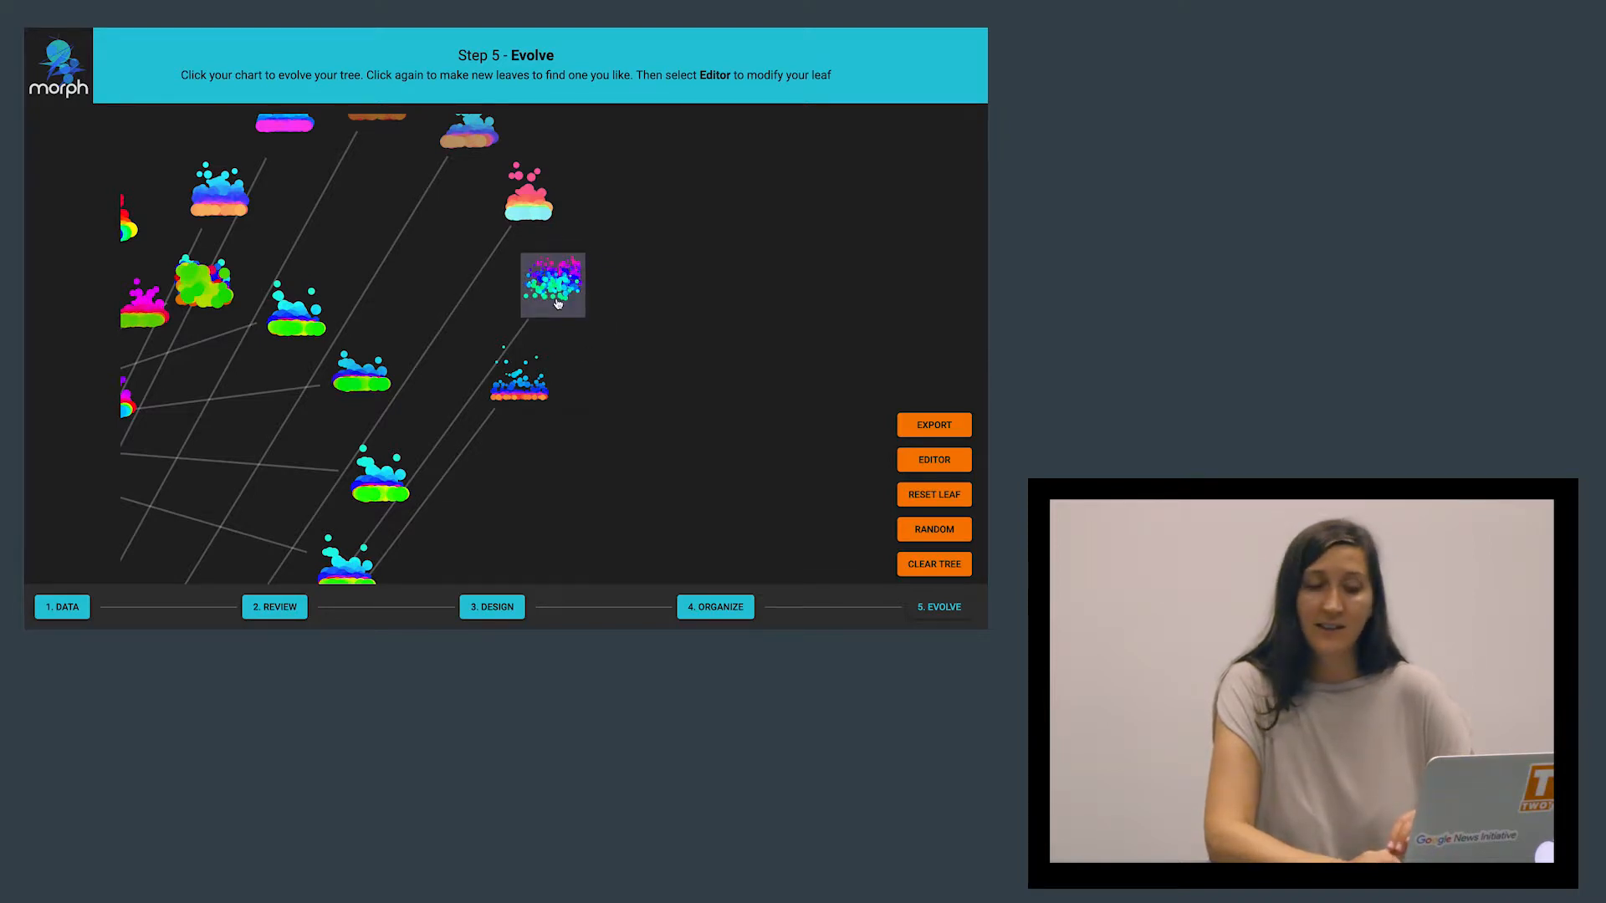
Evolve the edited leaf through successive outer offspring, ending with a generation grown from the yellow-and-magenta leaf
click(557, 302)
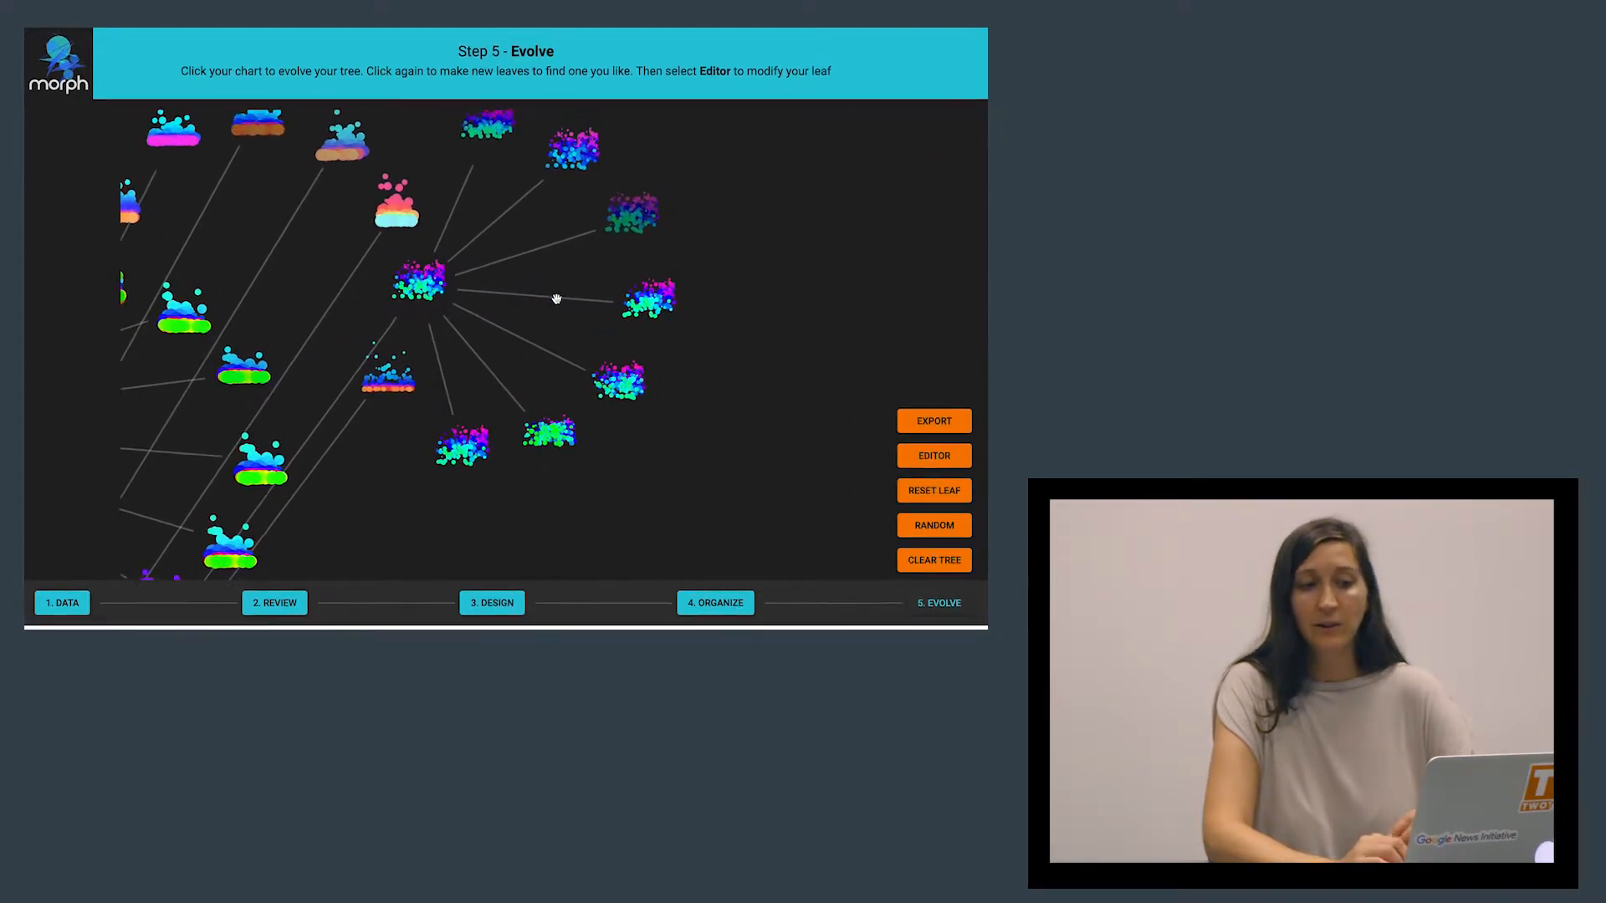
click(646, 314)
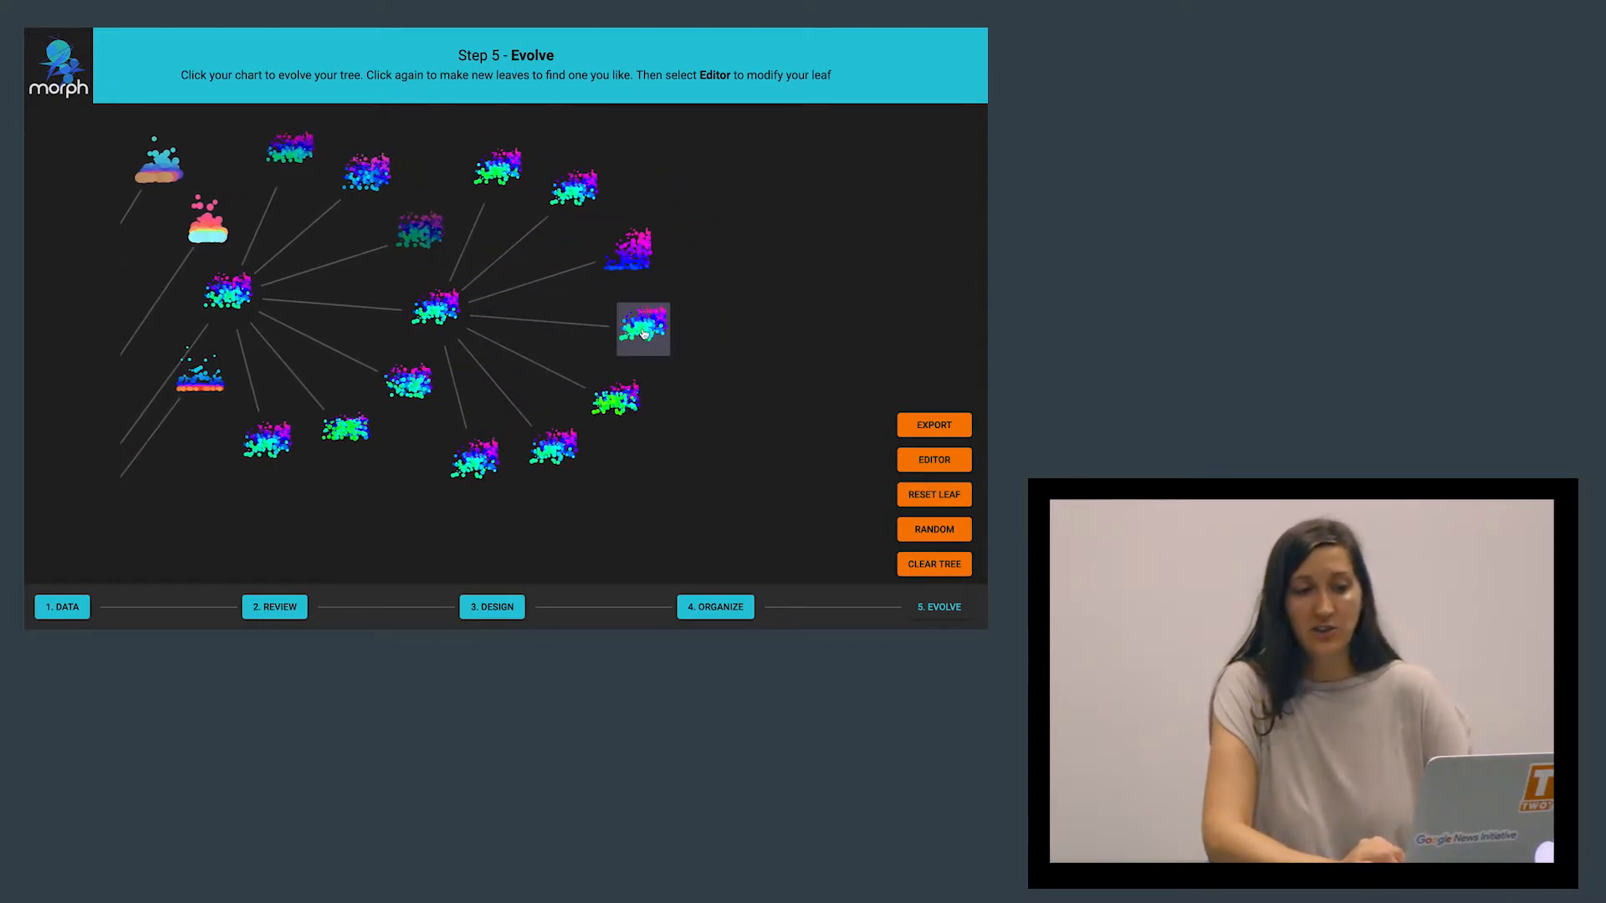
click(643, 333)
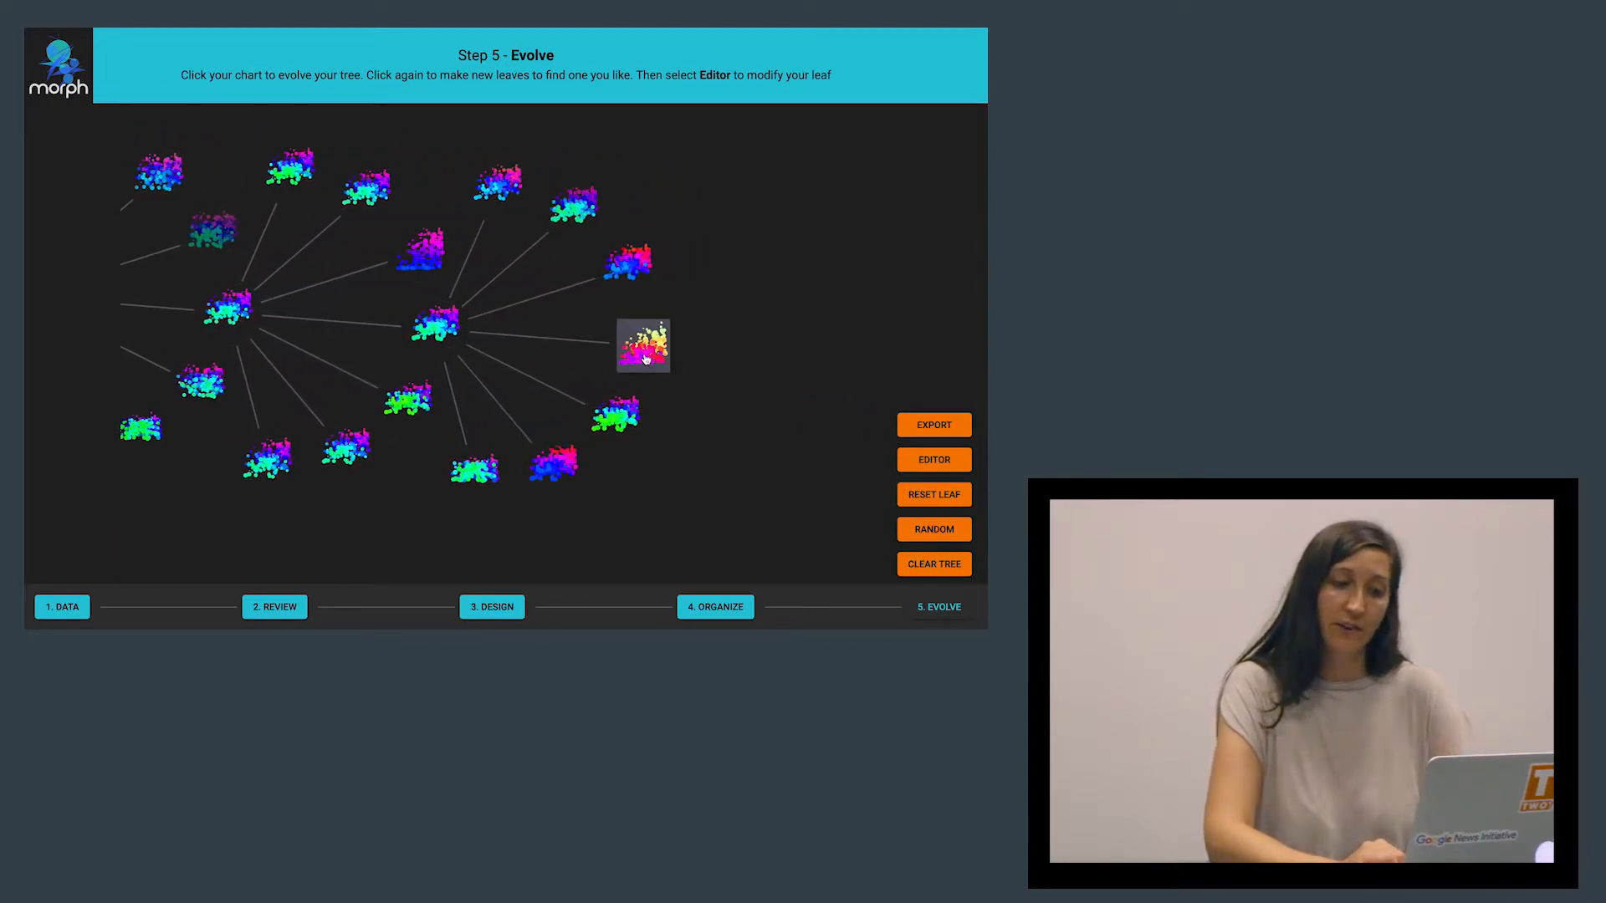
click(645, 359)
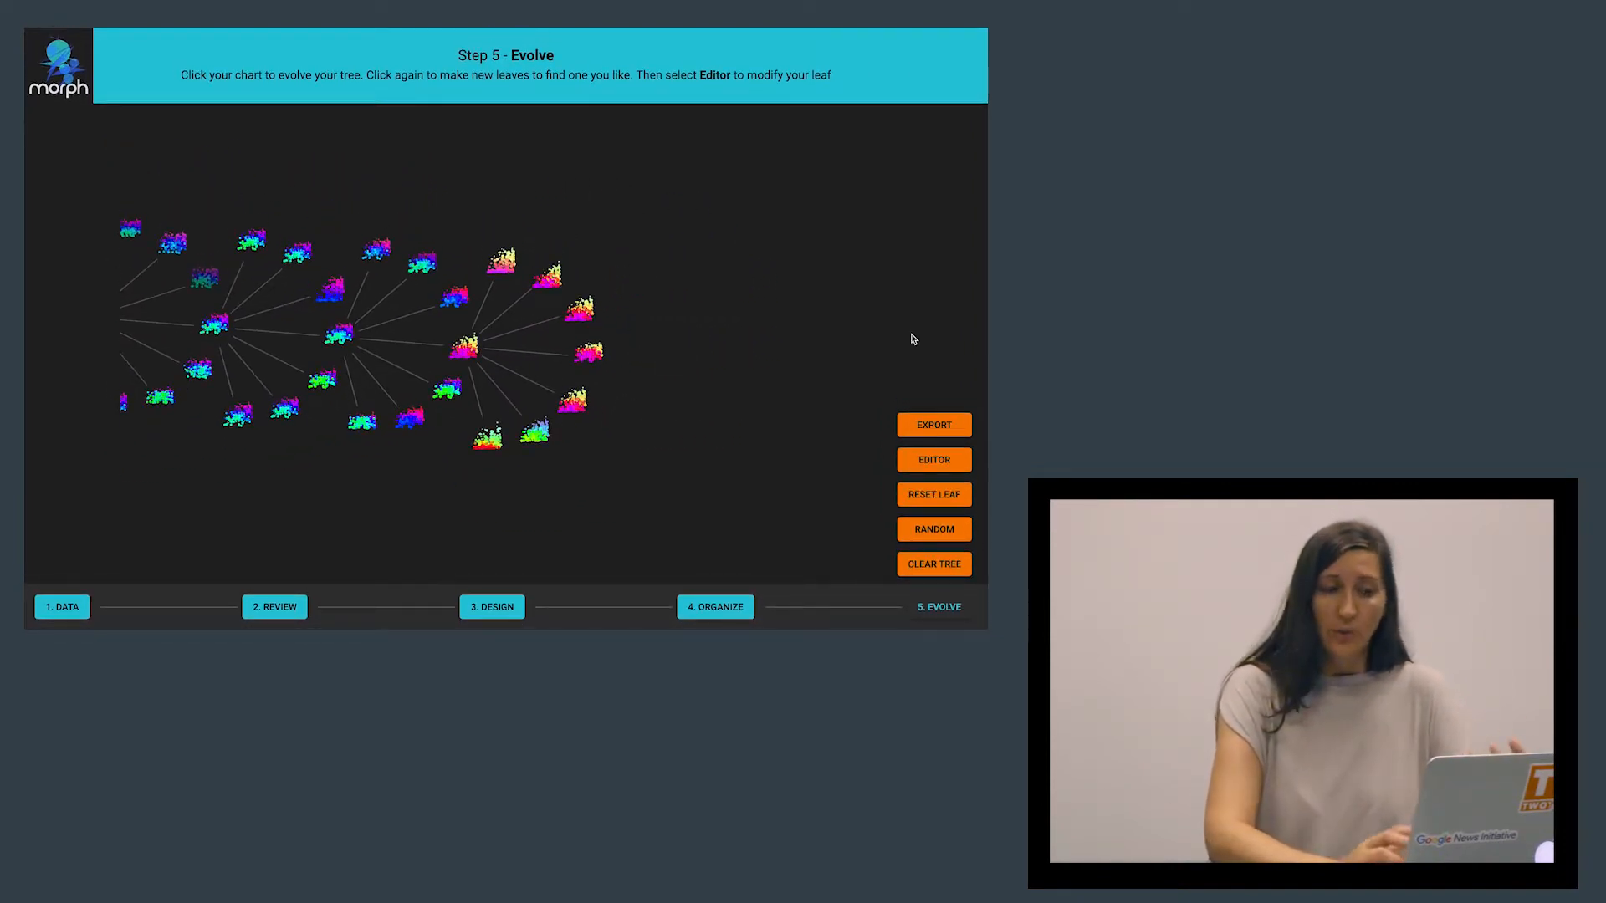
Back out of clearing the whole tree and reset only the yellow-and-magenta leaf at the end of the chain
drag(642, 401, 942, 267)
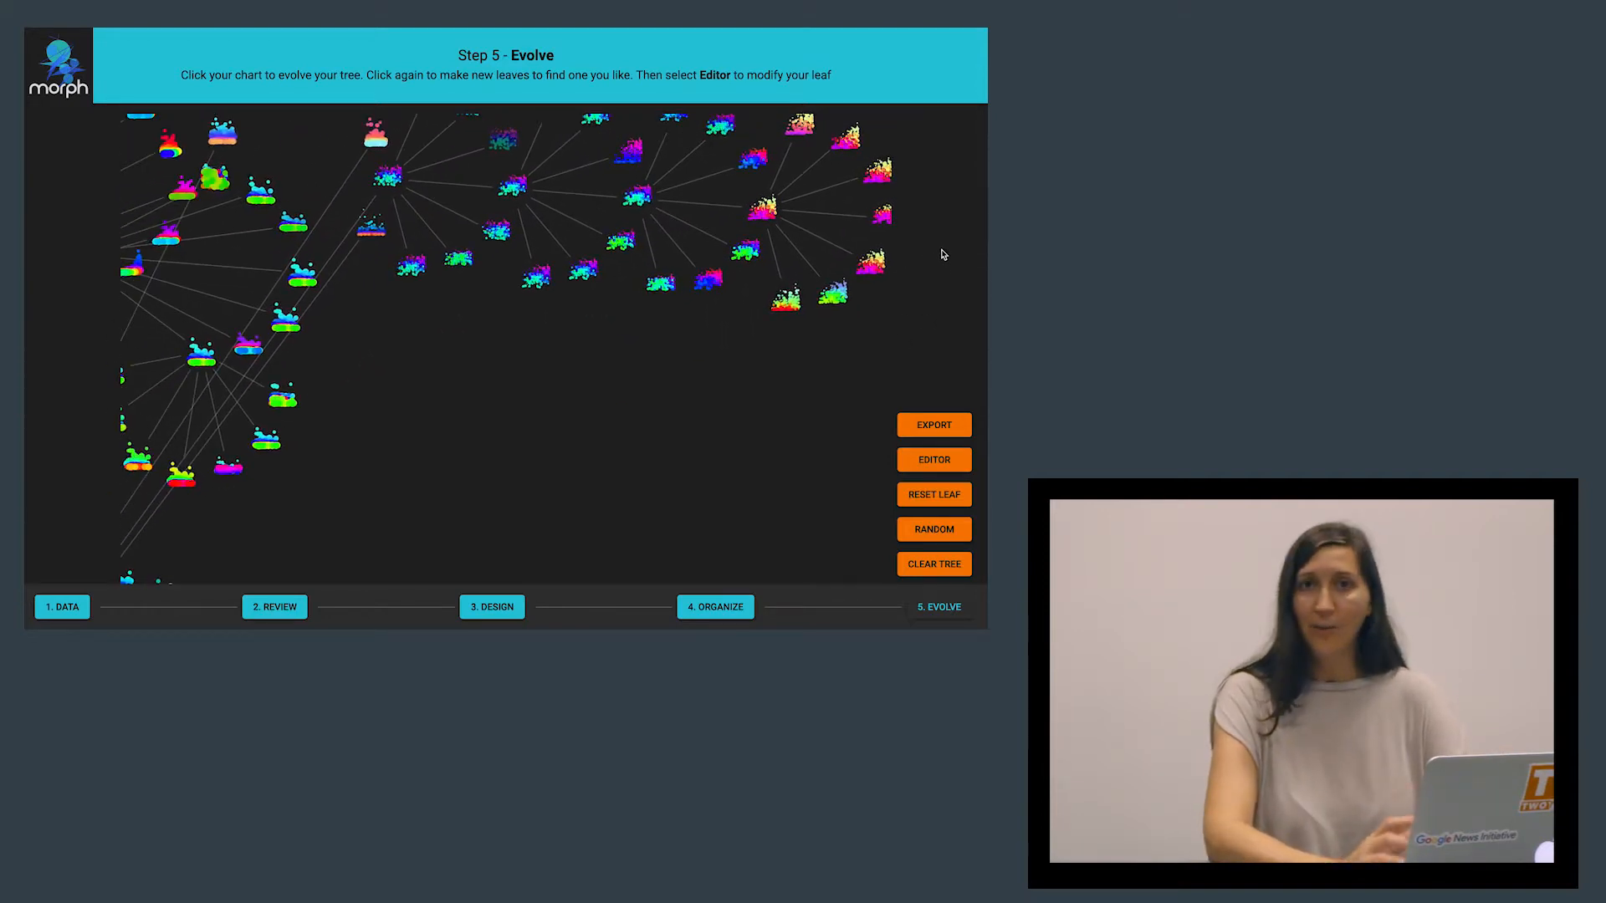
drag(873, 288, 682, 475)
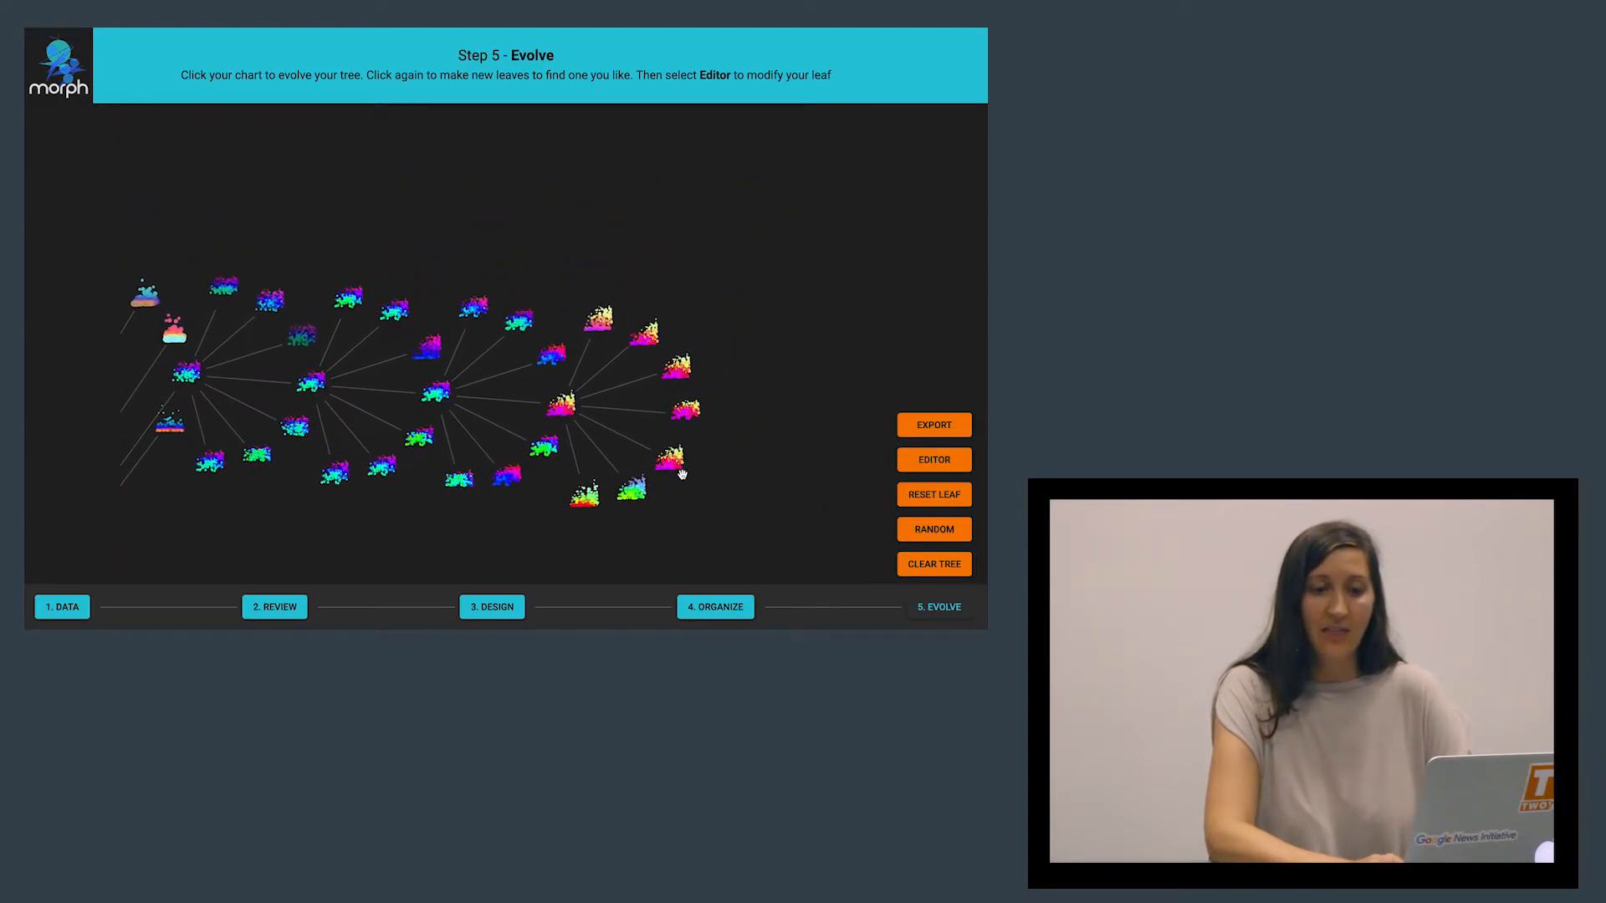
click(926, 573)
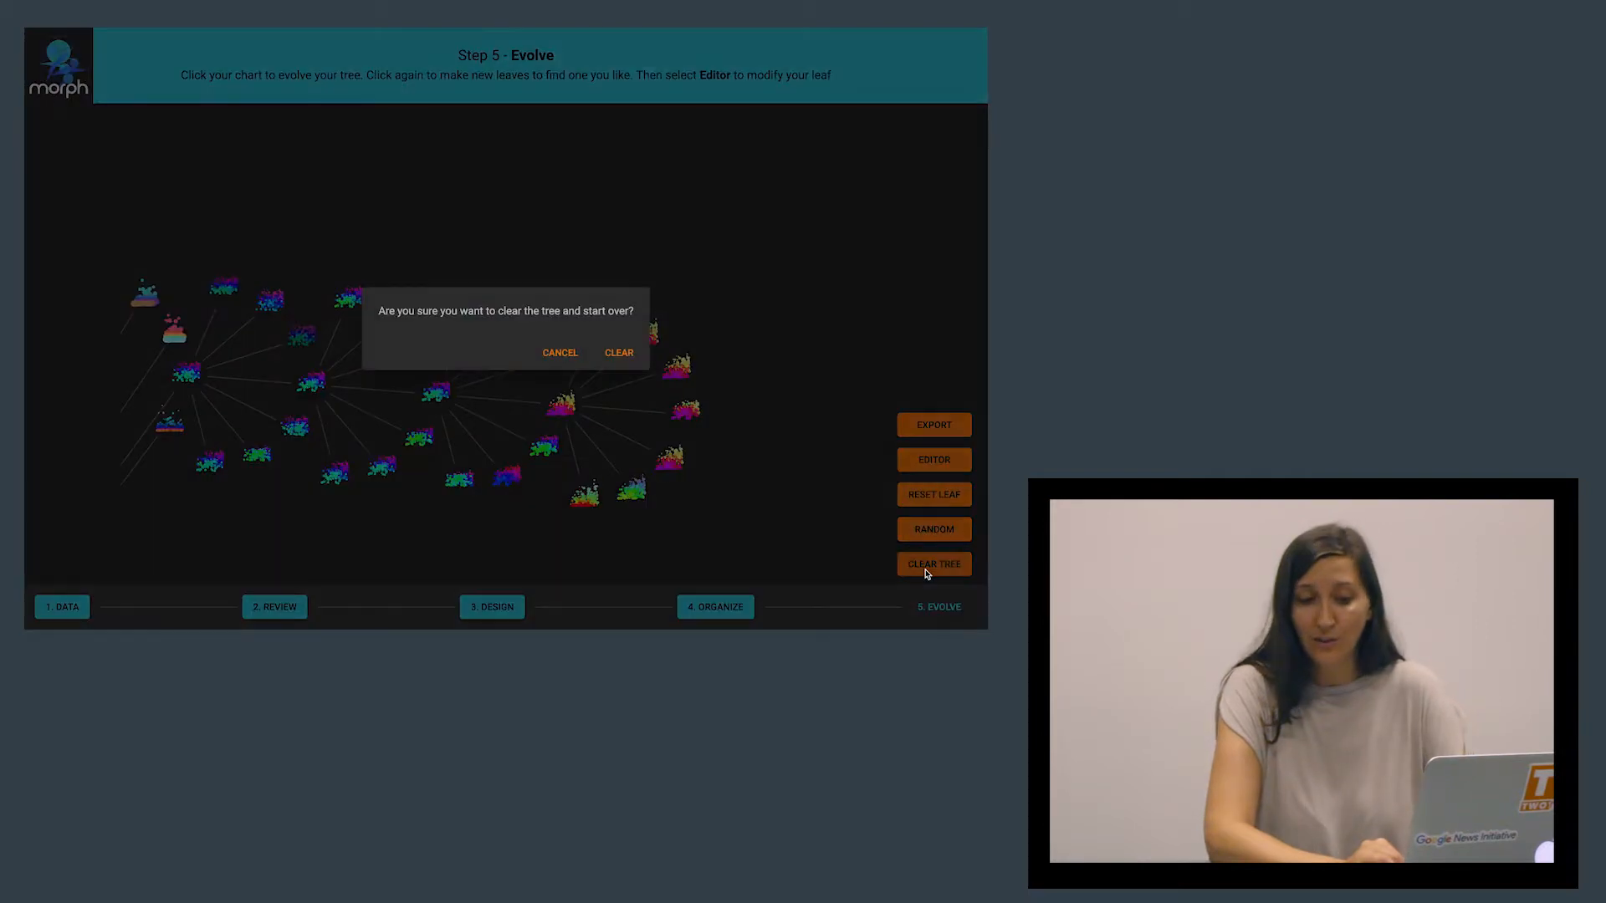
click(556, 362)
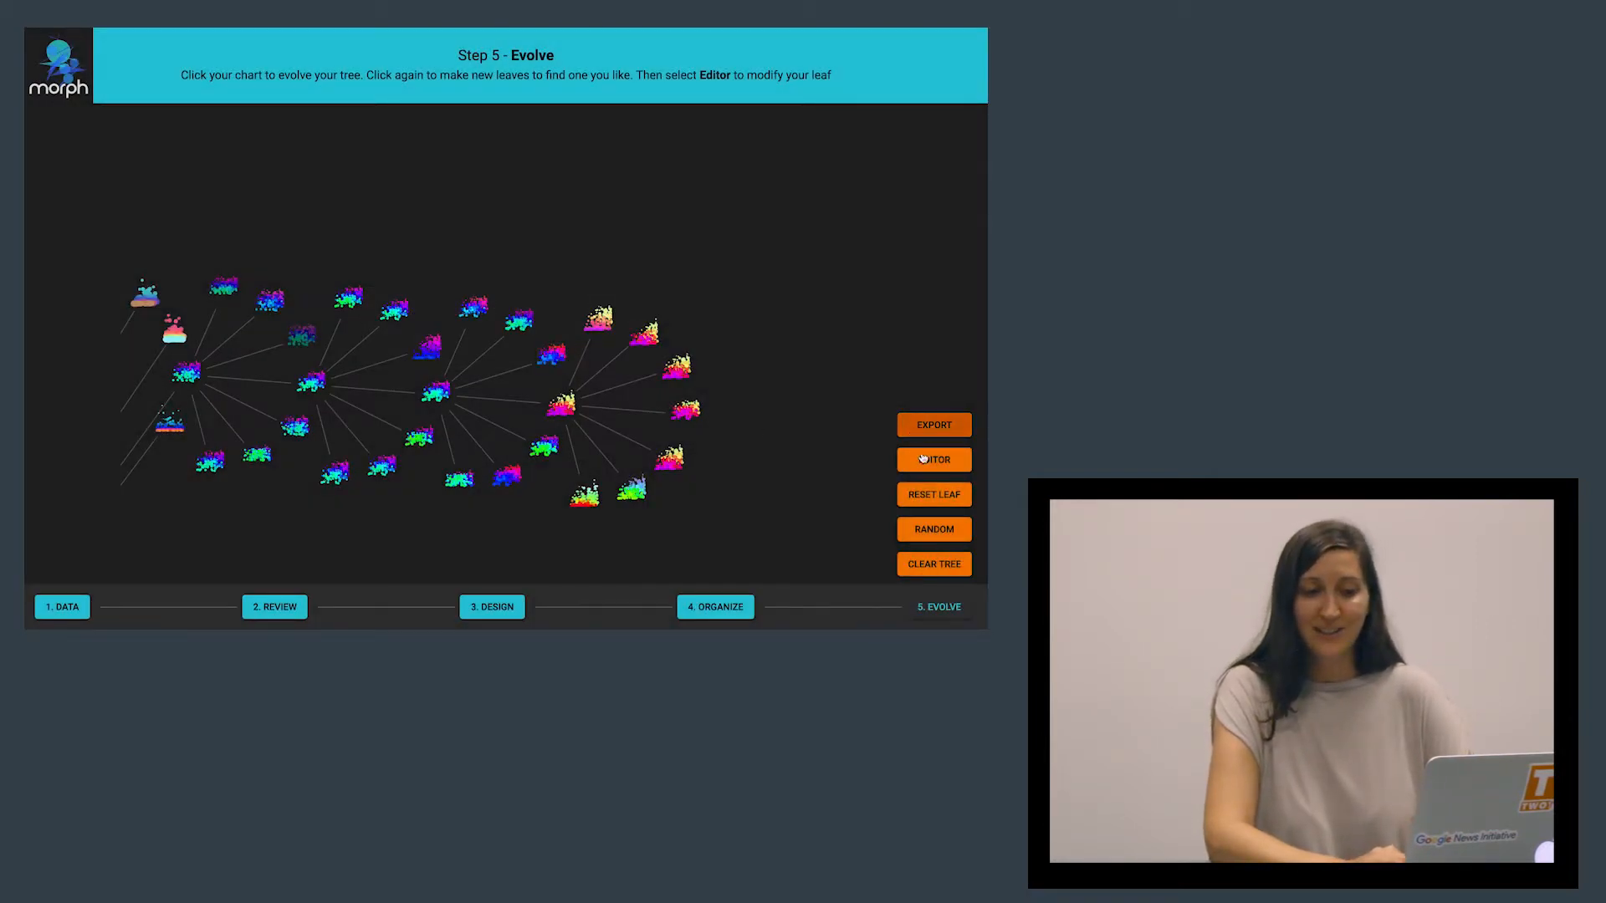
click(912, 497)
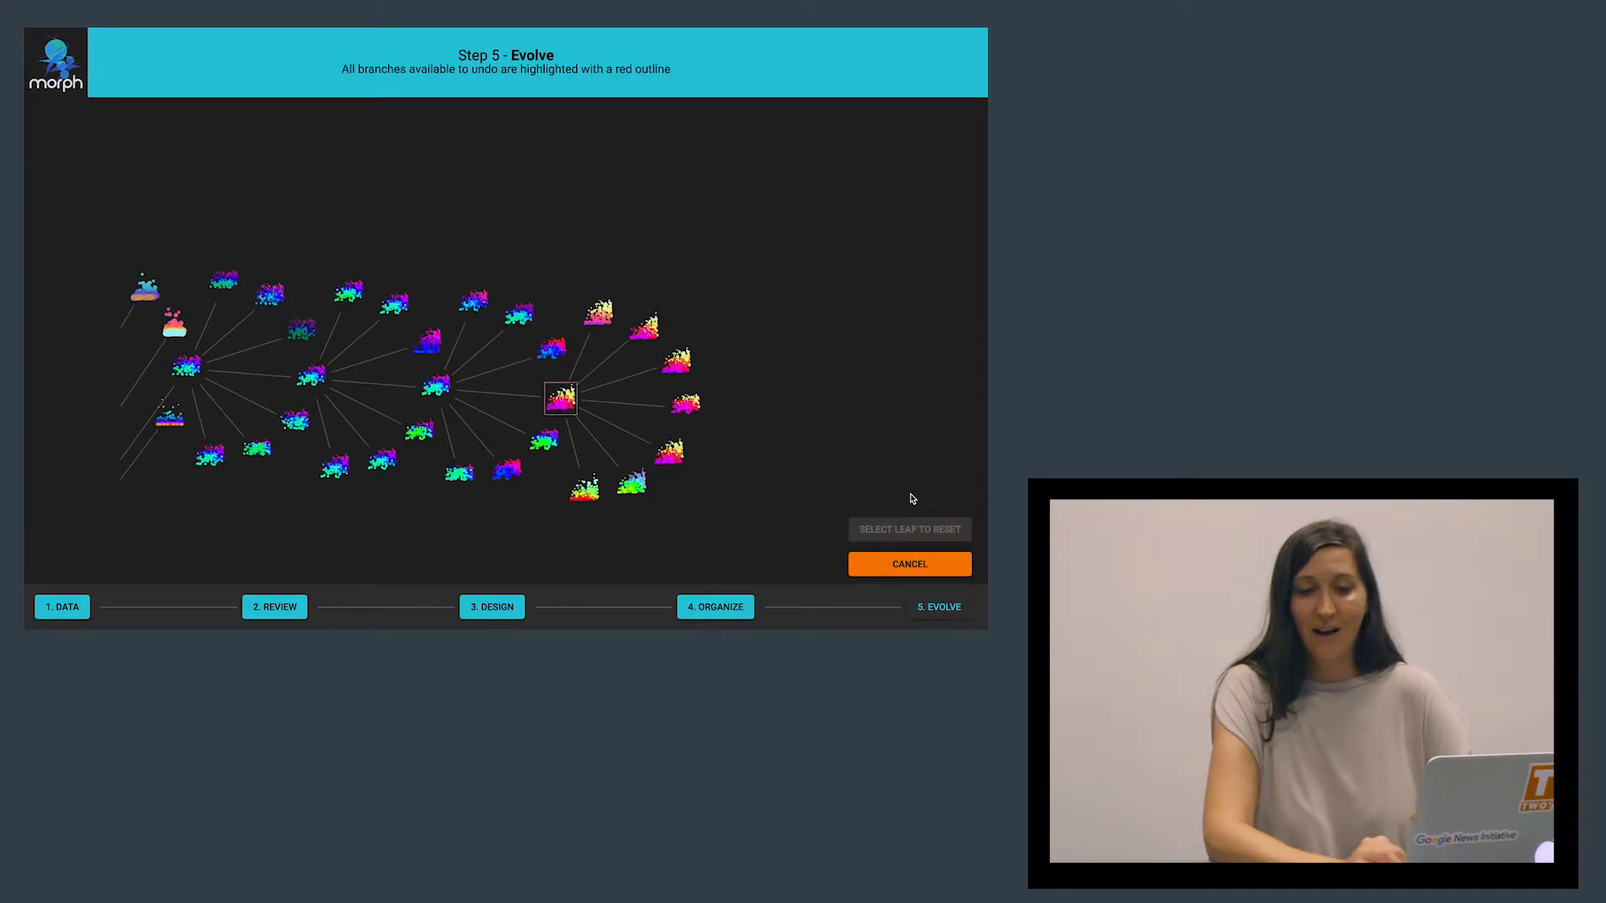
click(563, 407)
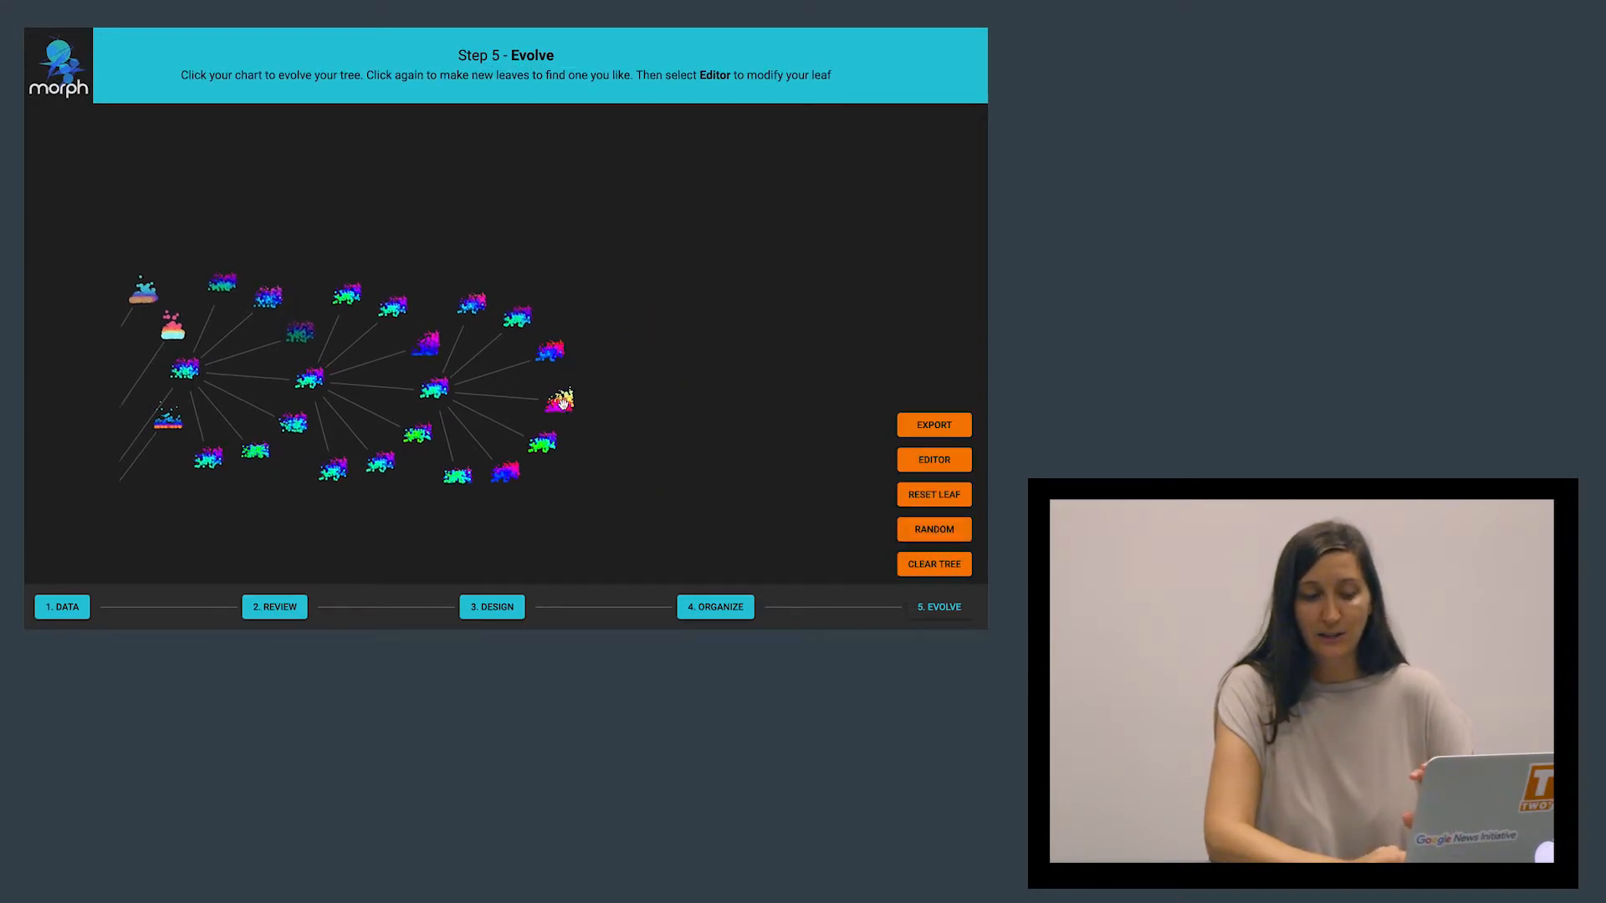
Evolve the blue-and-red leaf above the yellow-and-magenta one, and one of its blue-and-pink offspring
click(545, 343)
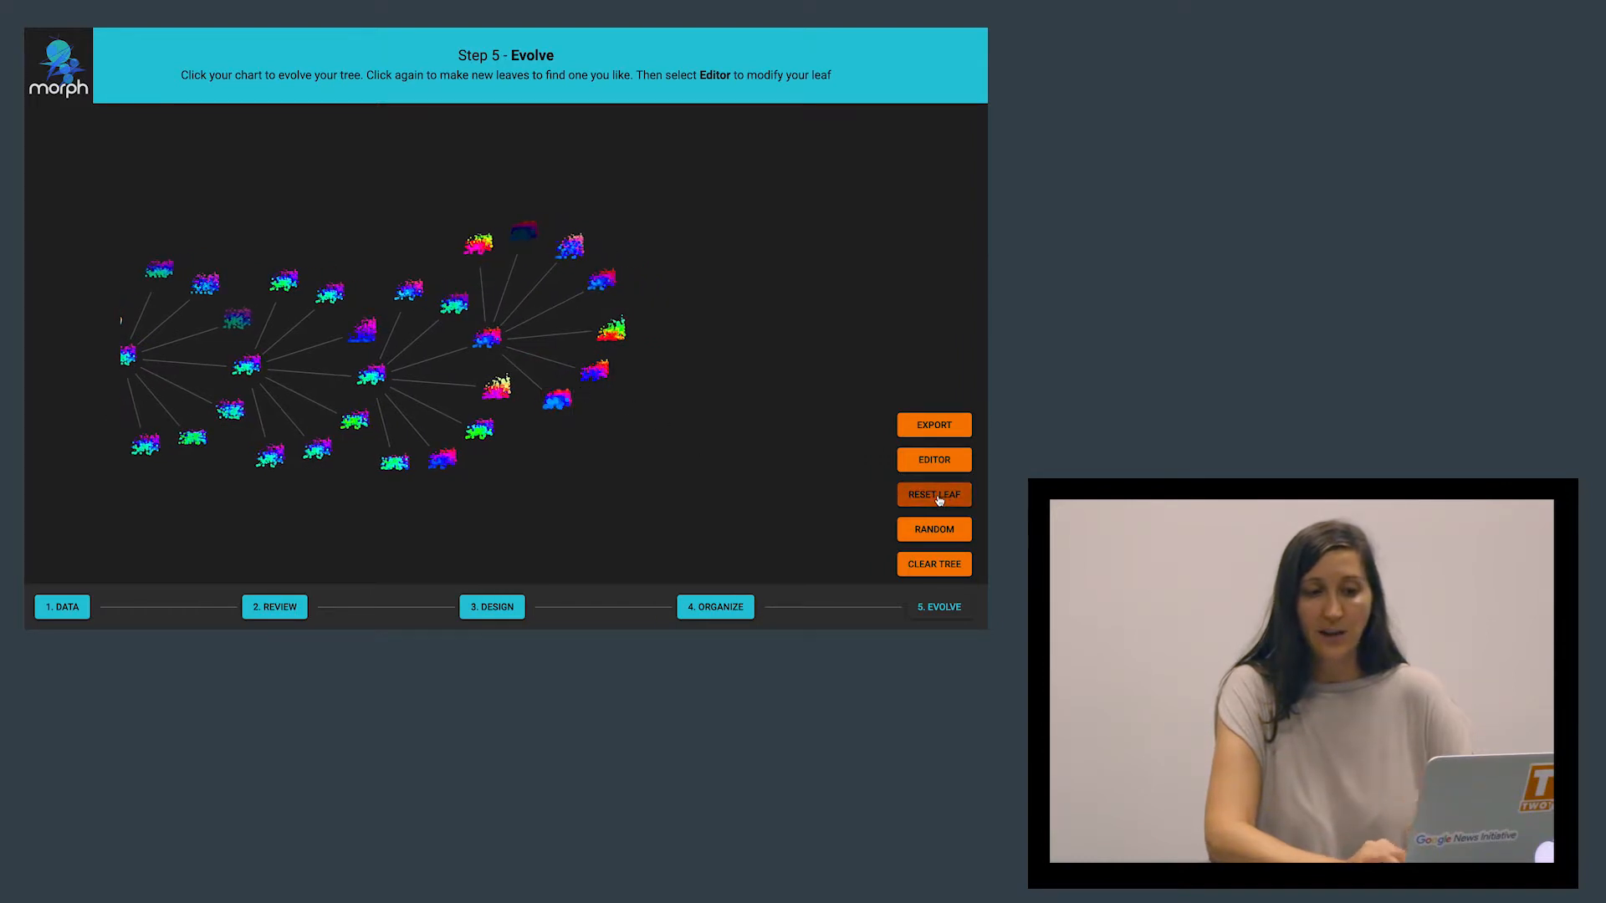
click(611, 283)
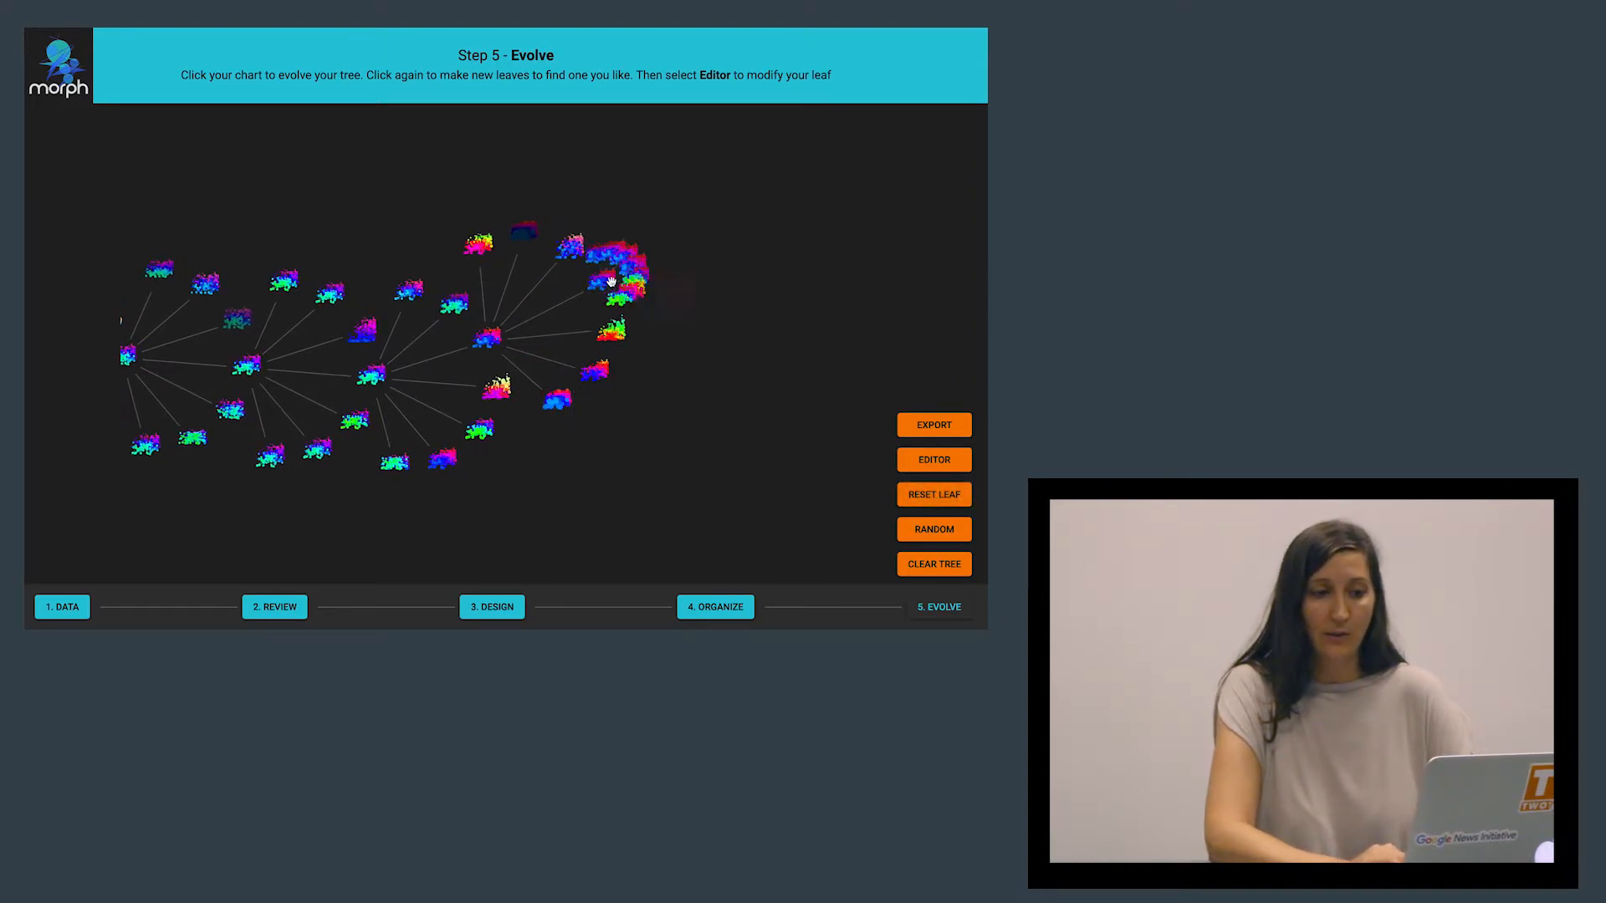
Reset the dim, sparse purple leaf in the older part of the tree to remove its offspring
click(946, 495)
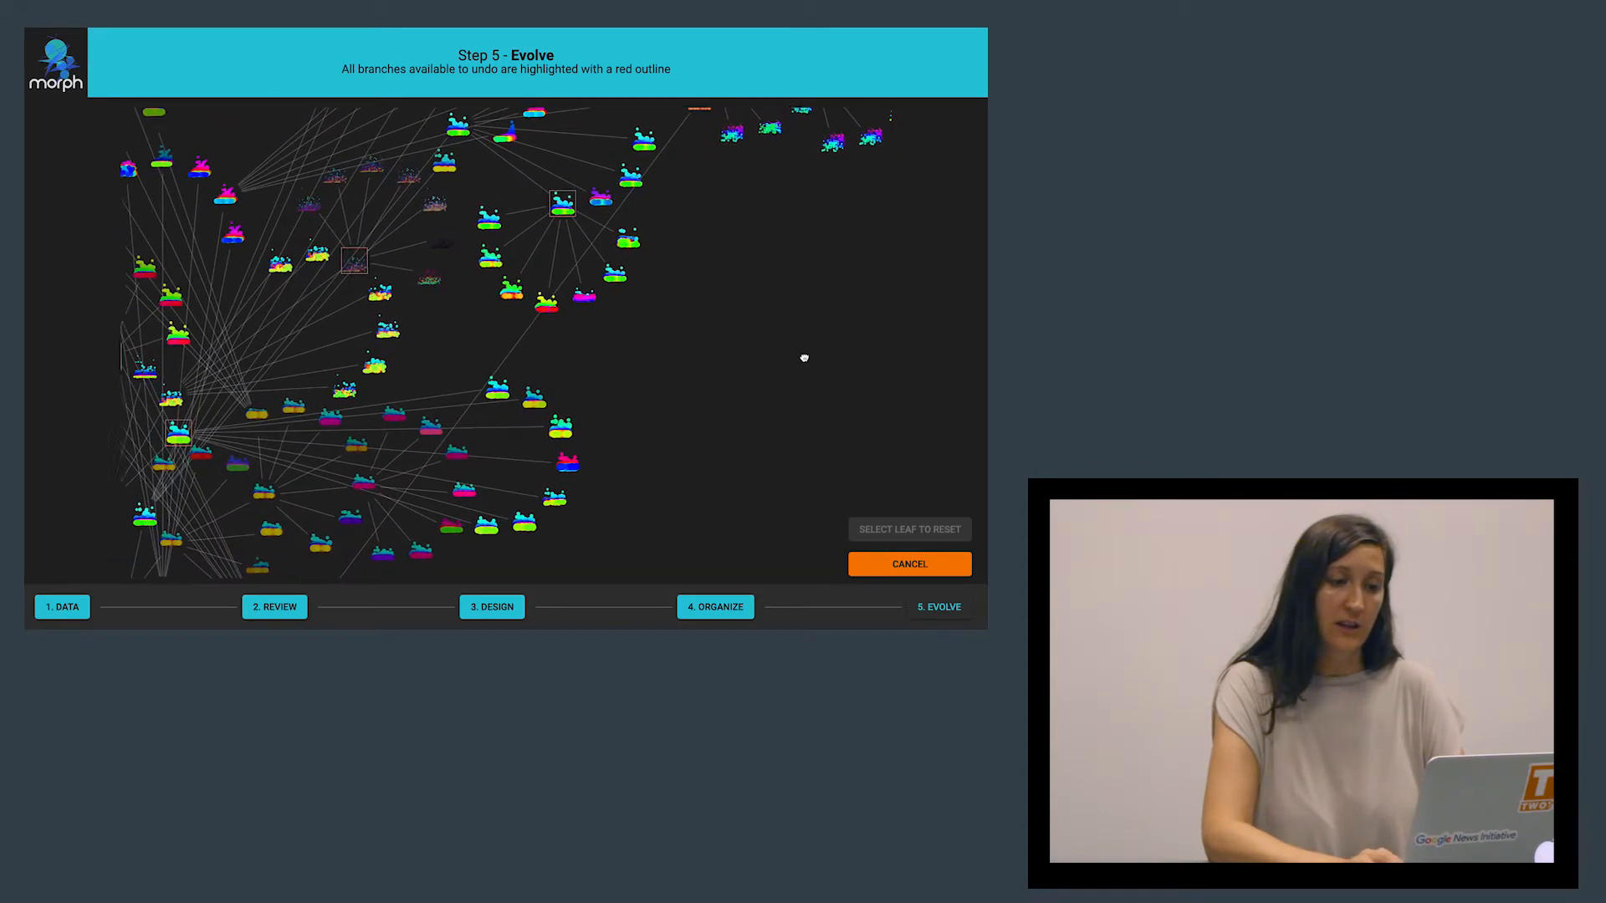
click(405, 255)
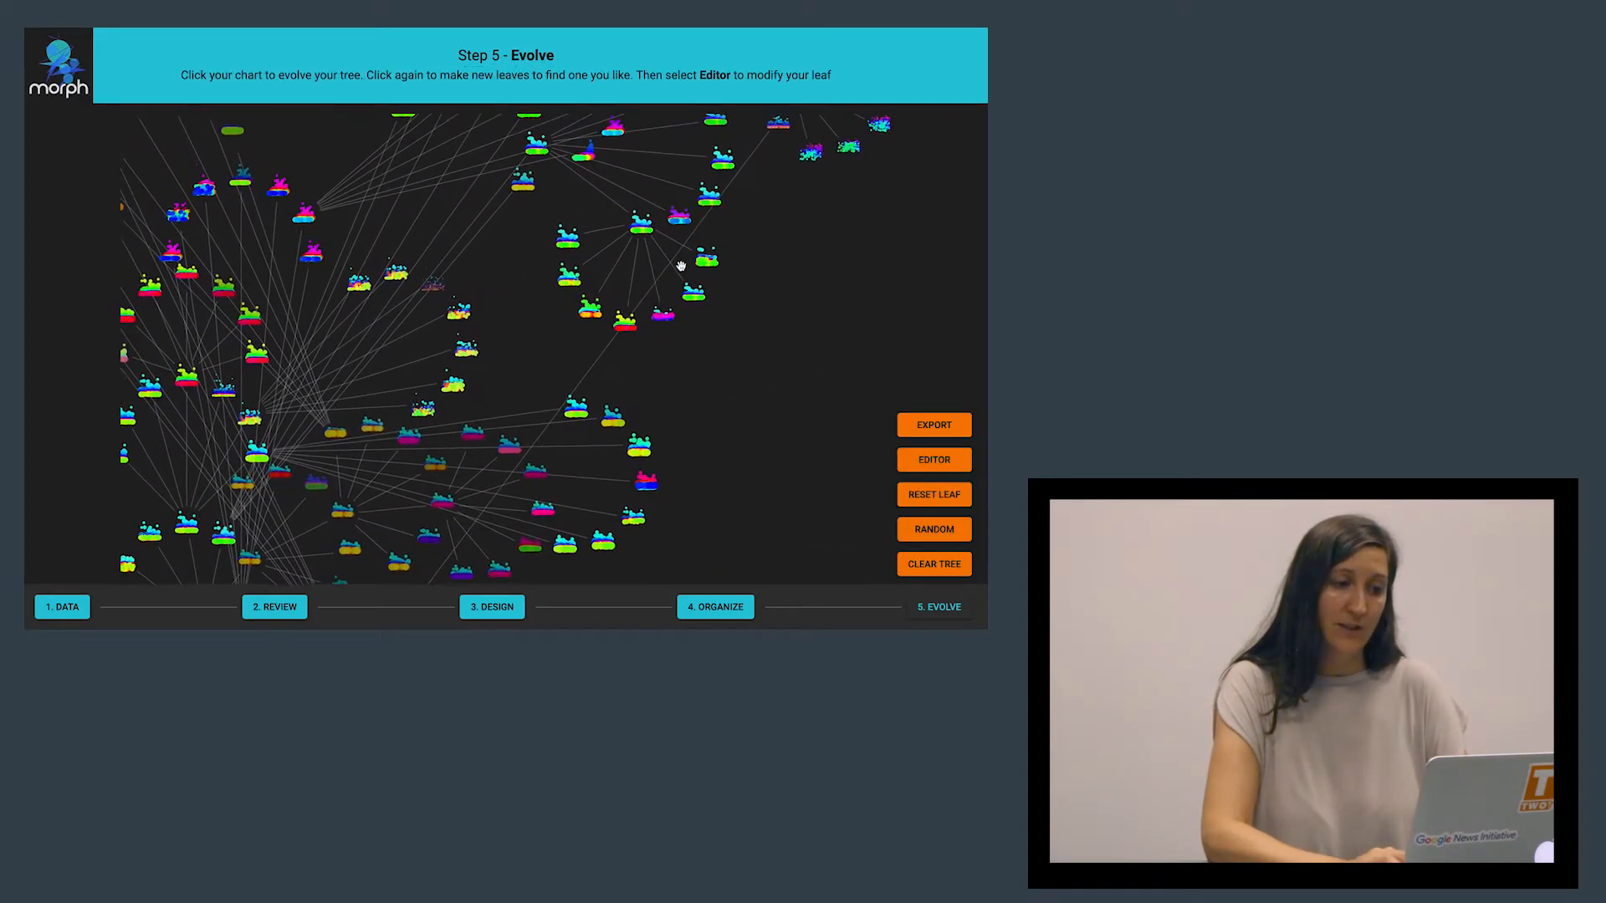
click(727, 278)
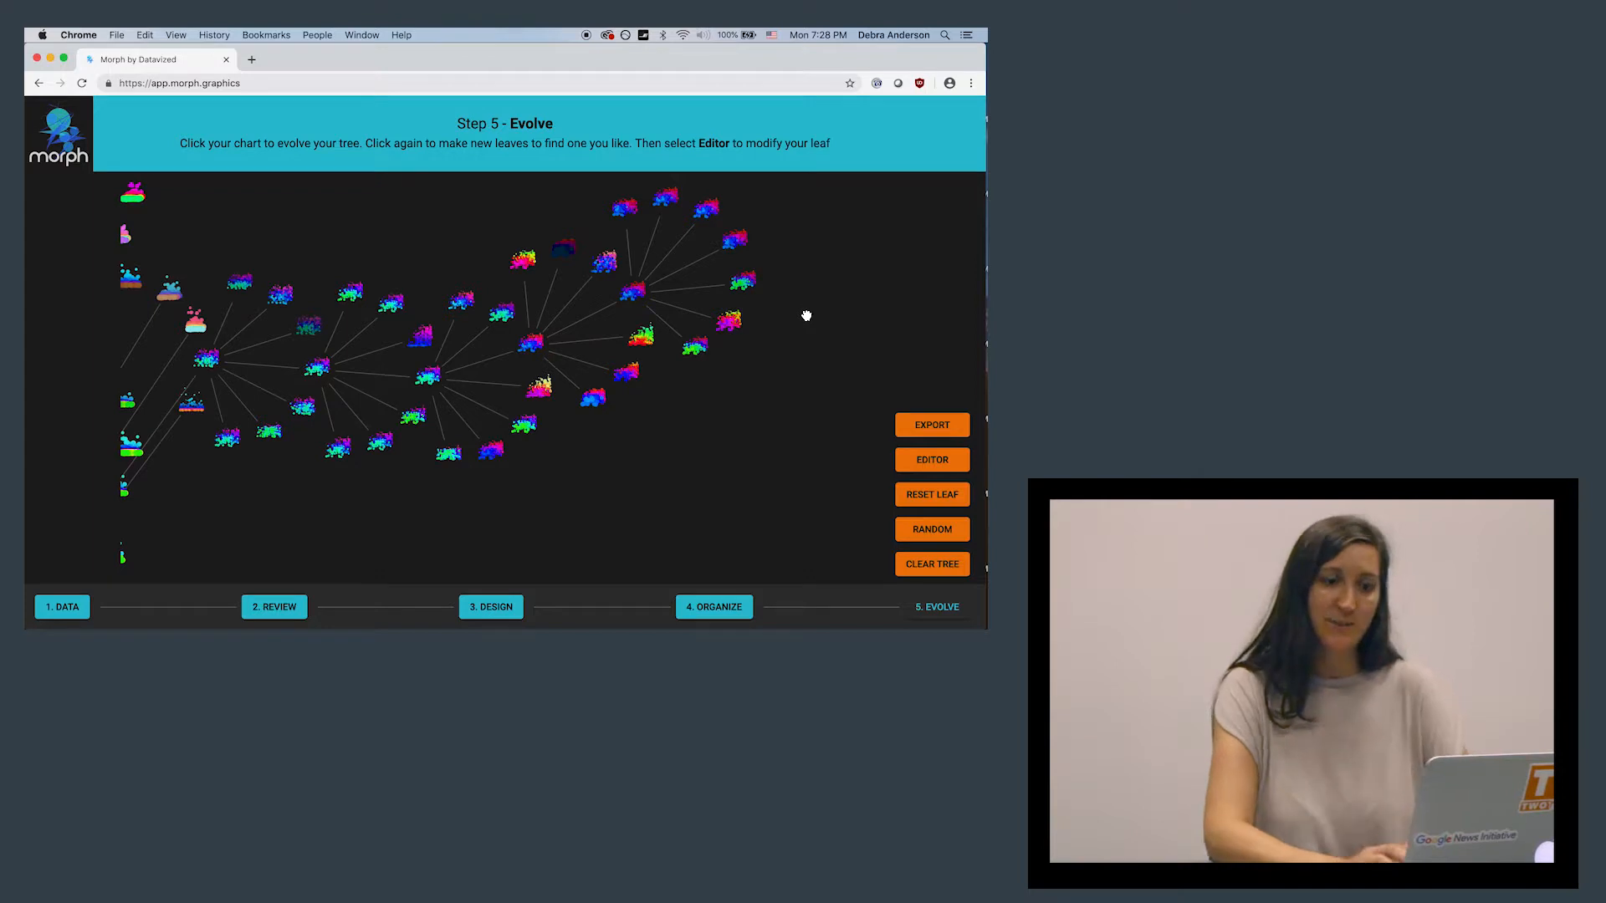
Open the yellow, red and magenta leaf on the new branch for export
click(959, 437)
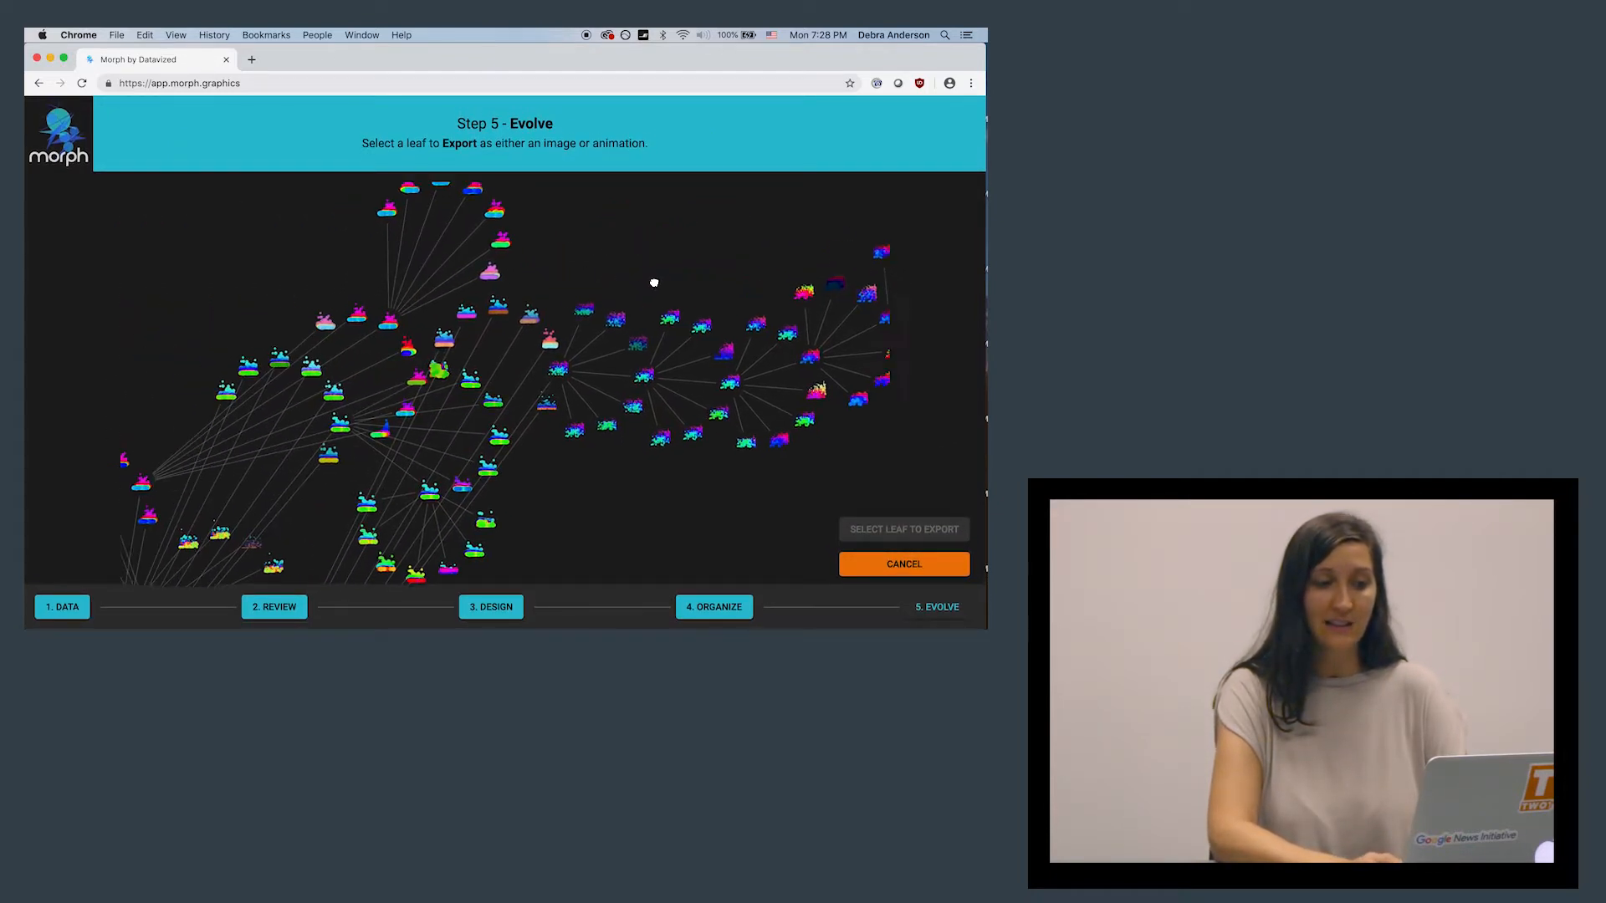
drag(545, 440, 470, 328)
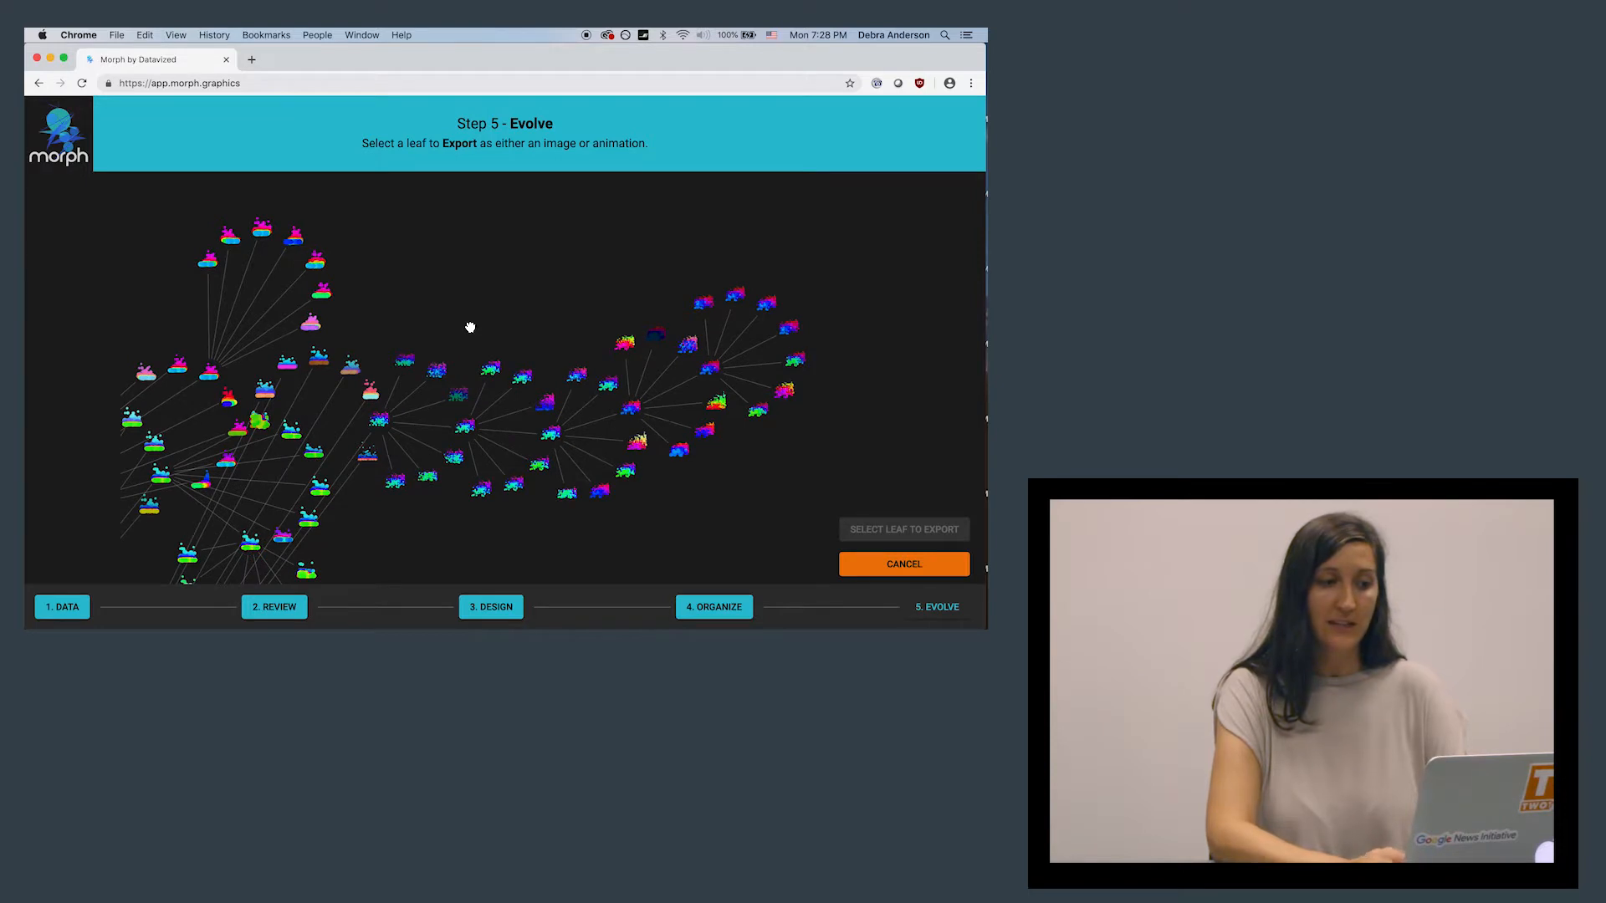
click(620, 355)
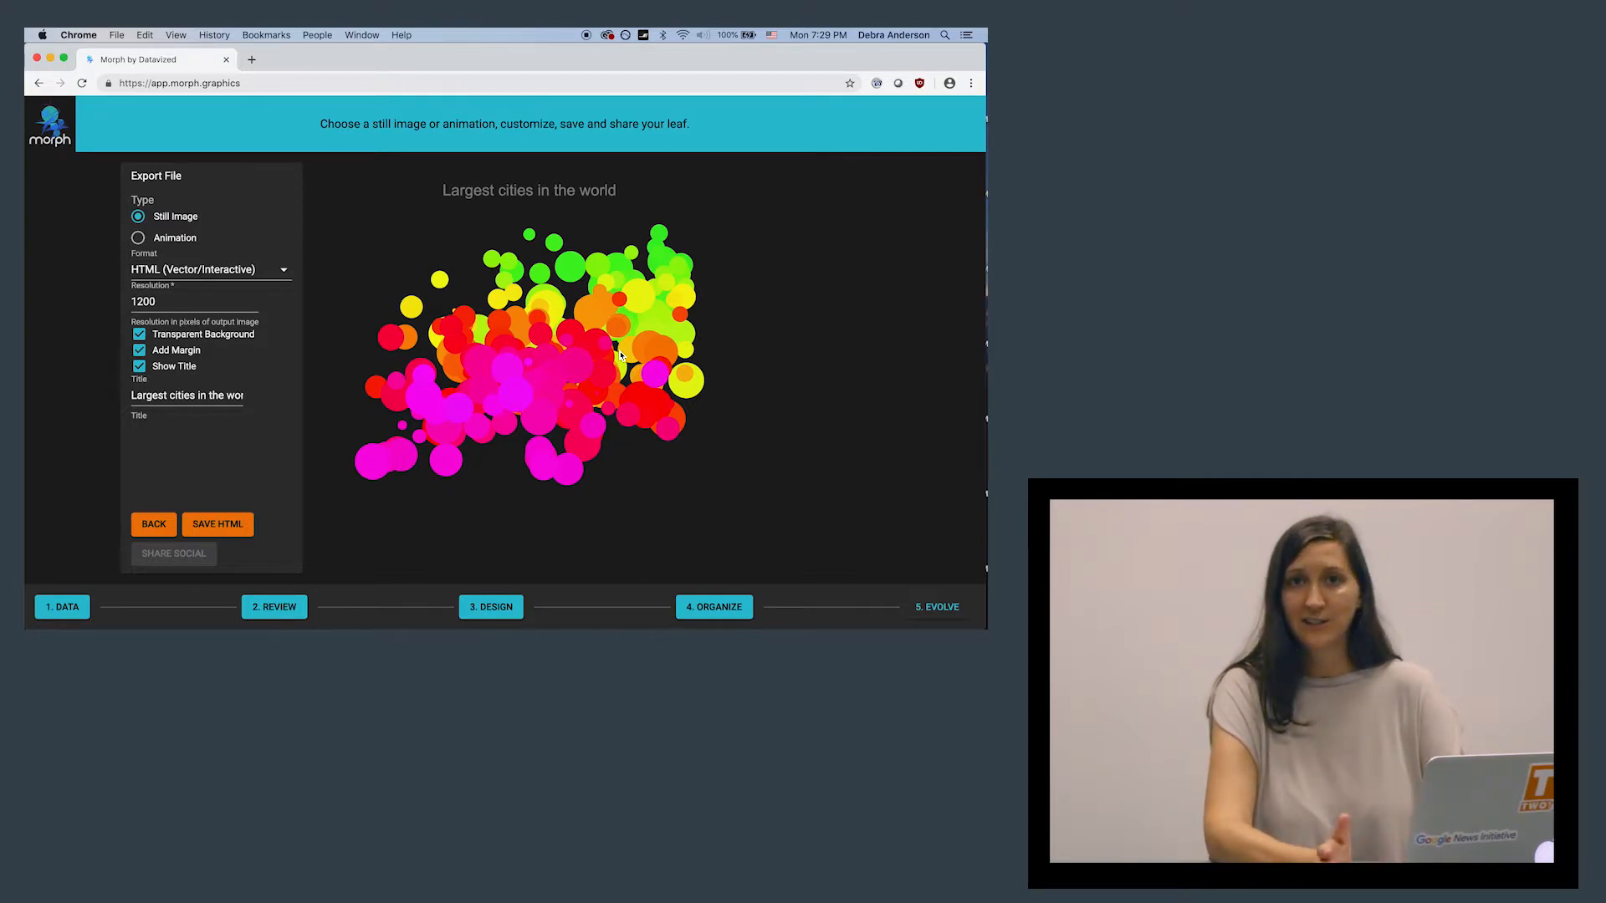
Toggle the export title off and on, and capitalize it as "Largest Cities in the World"
click(140, 367)
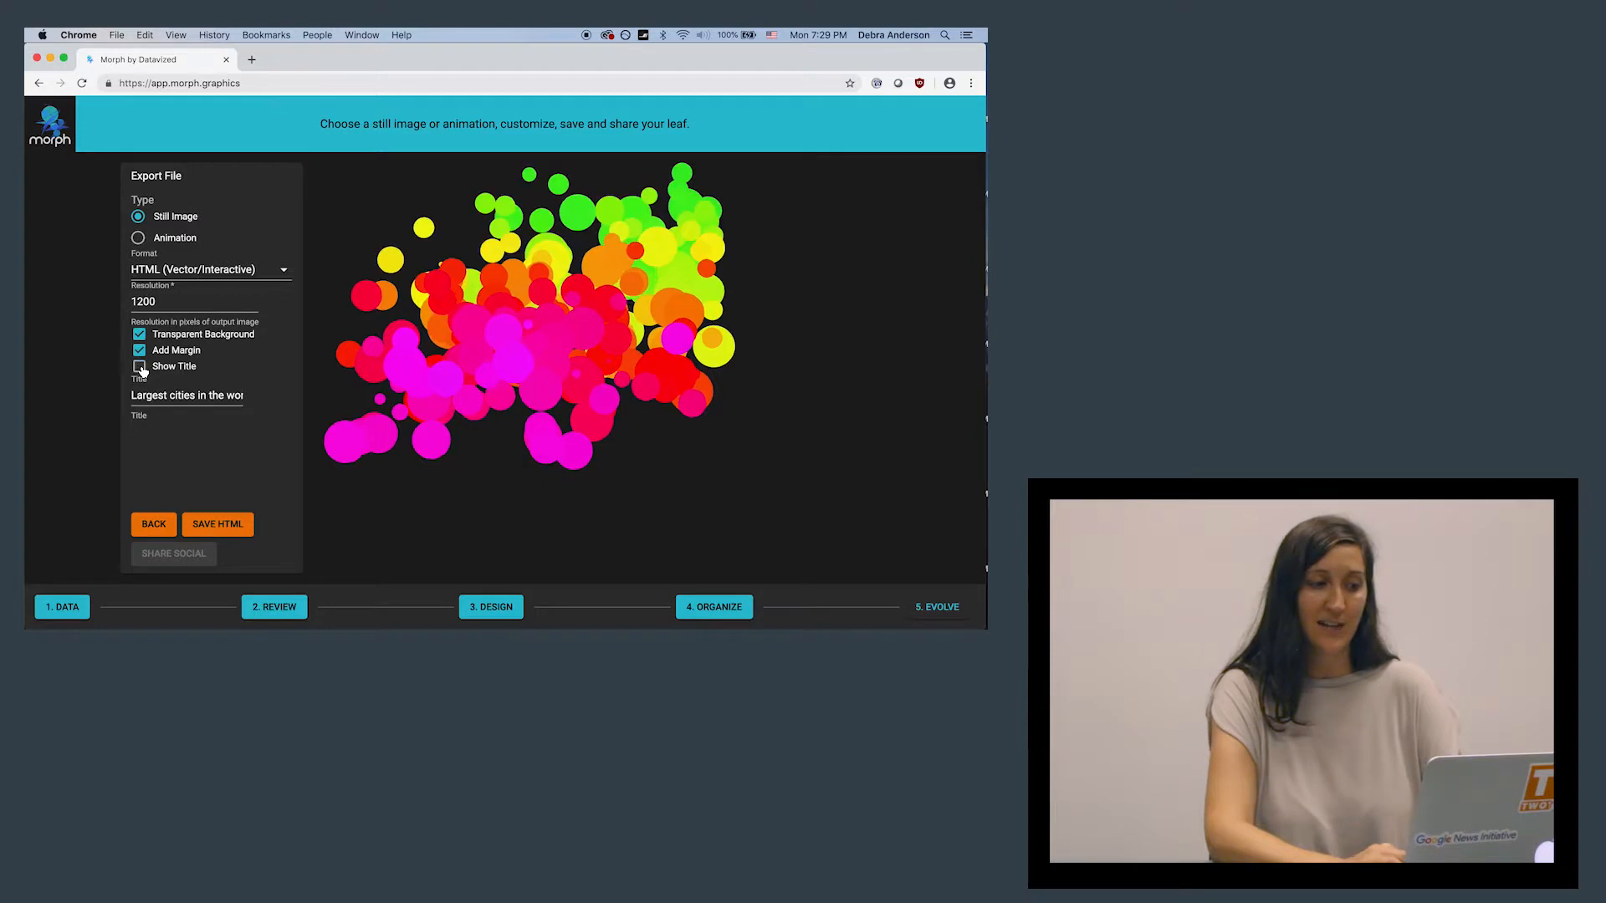
click(140, 367)
click(172, 396)
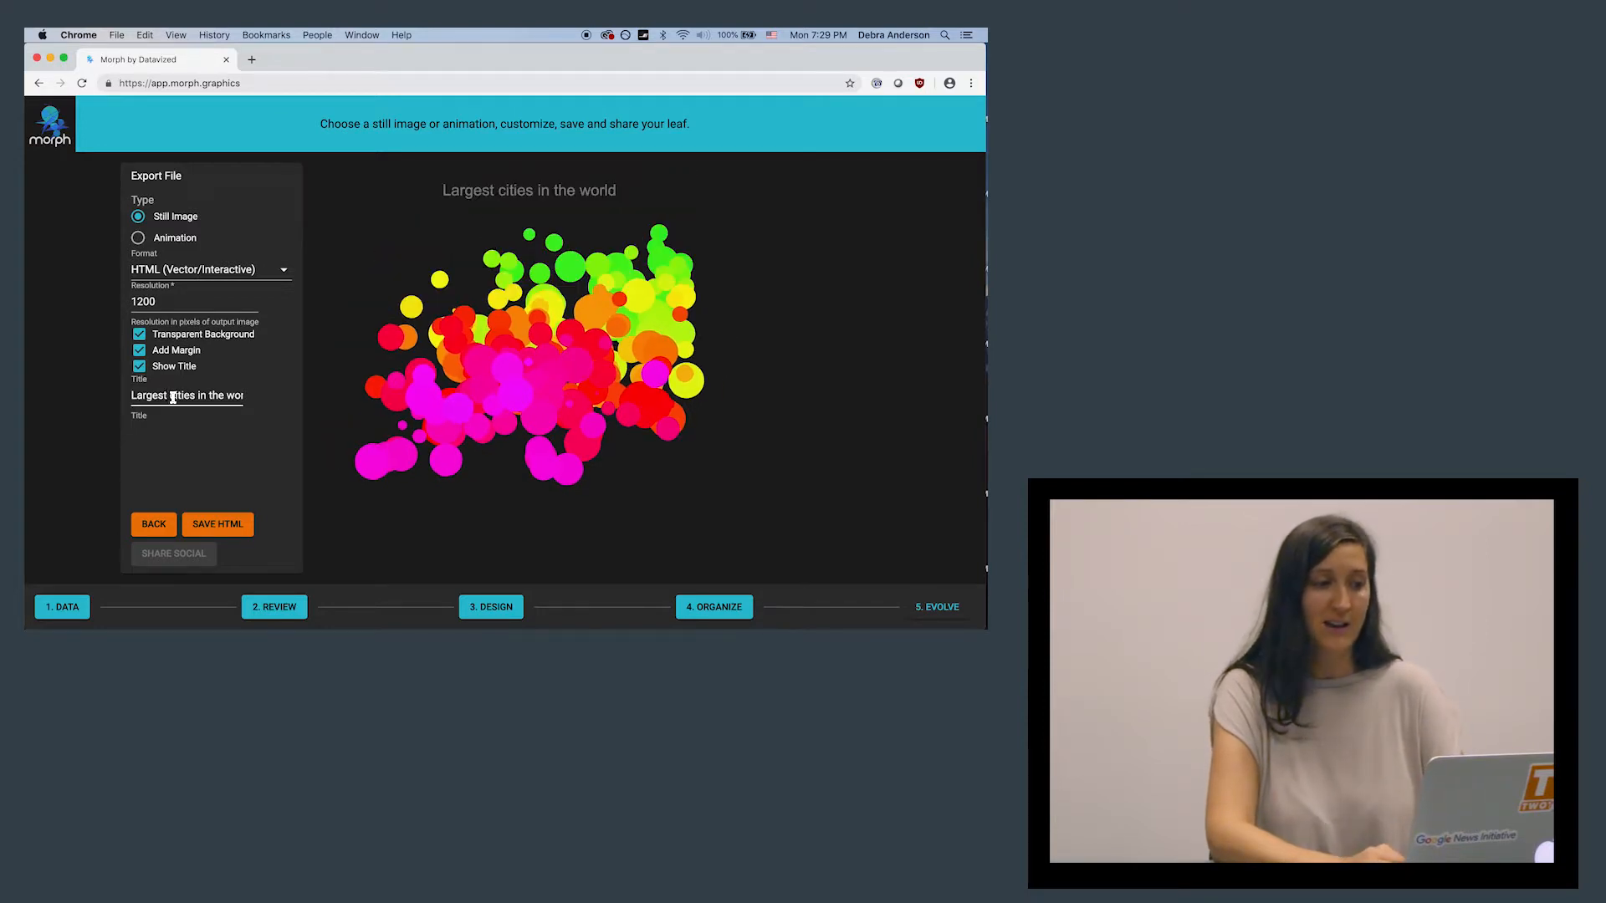
key(BackSpace)
text(C)
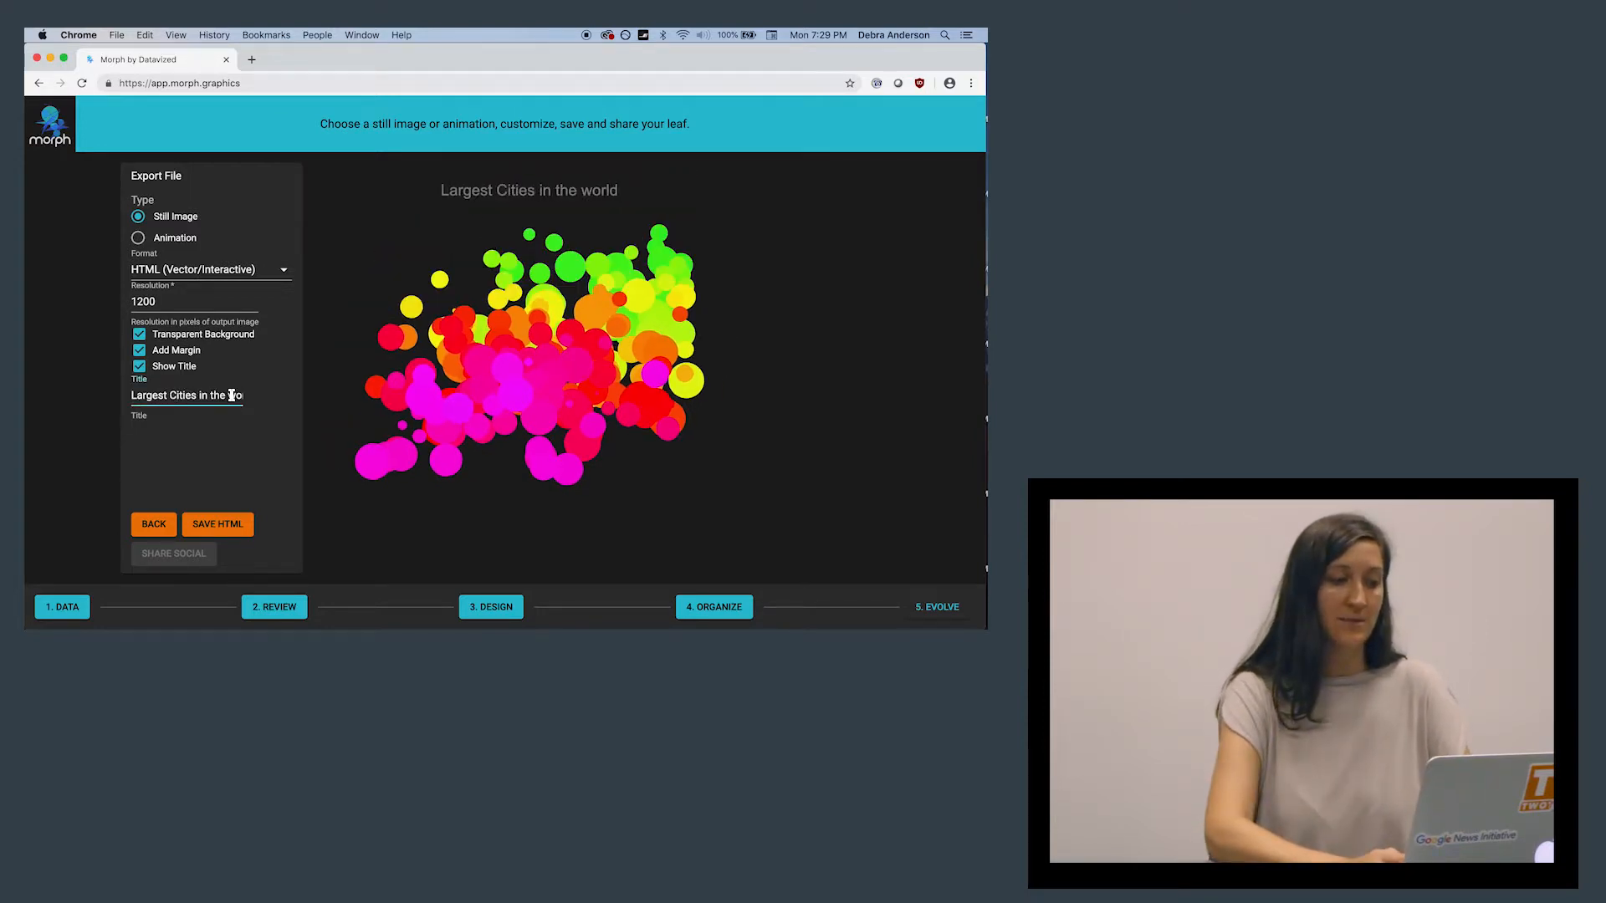
click(232, 395)
key(BackSpace)
text(W)
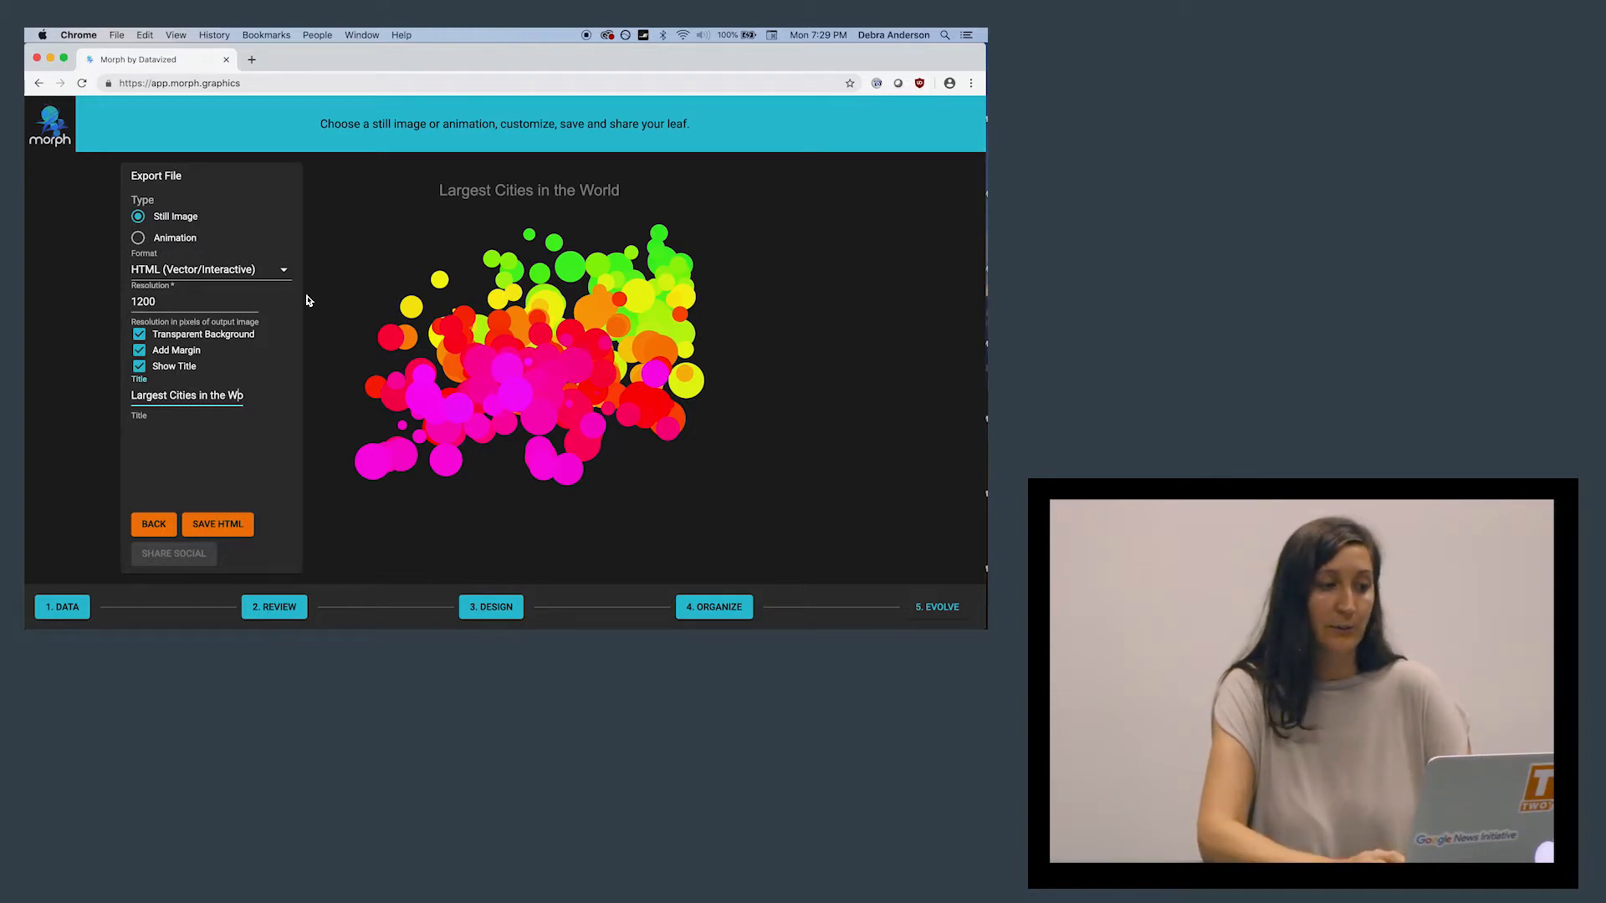
Switch the export type to Animation and set its duration to 7.6 seconds
click(174, 239)
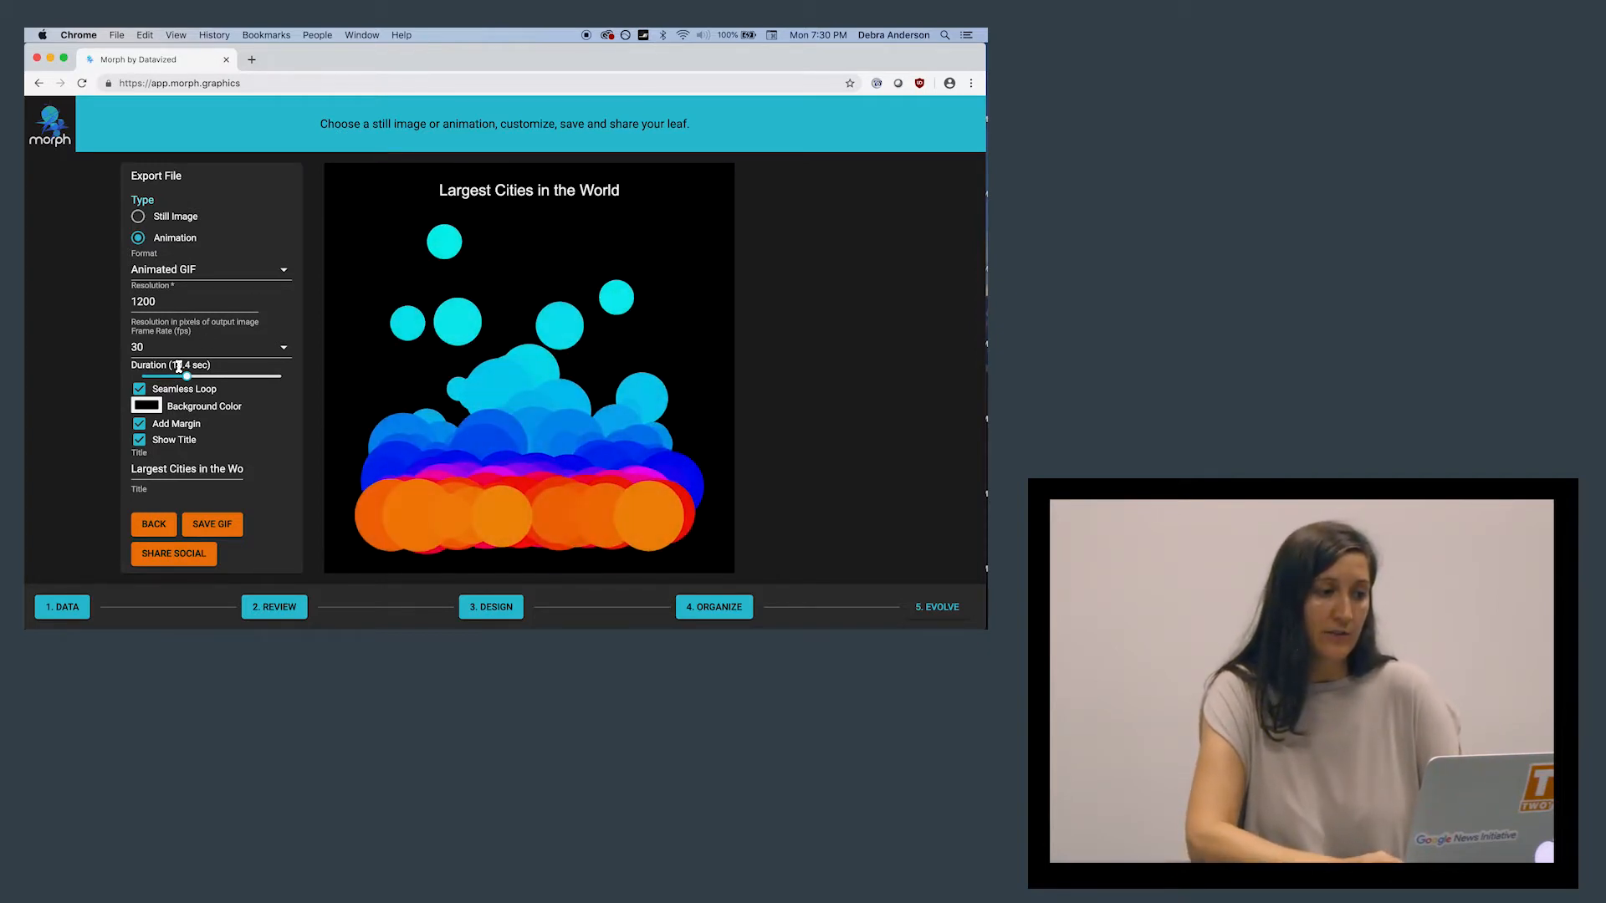
drag(186, 376, 166, 376)
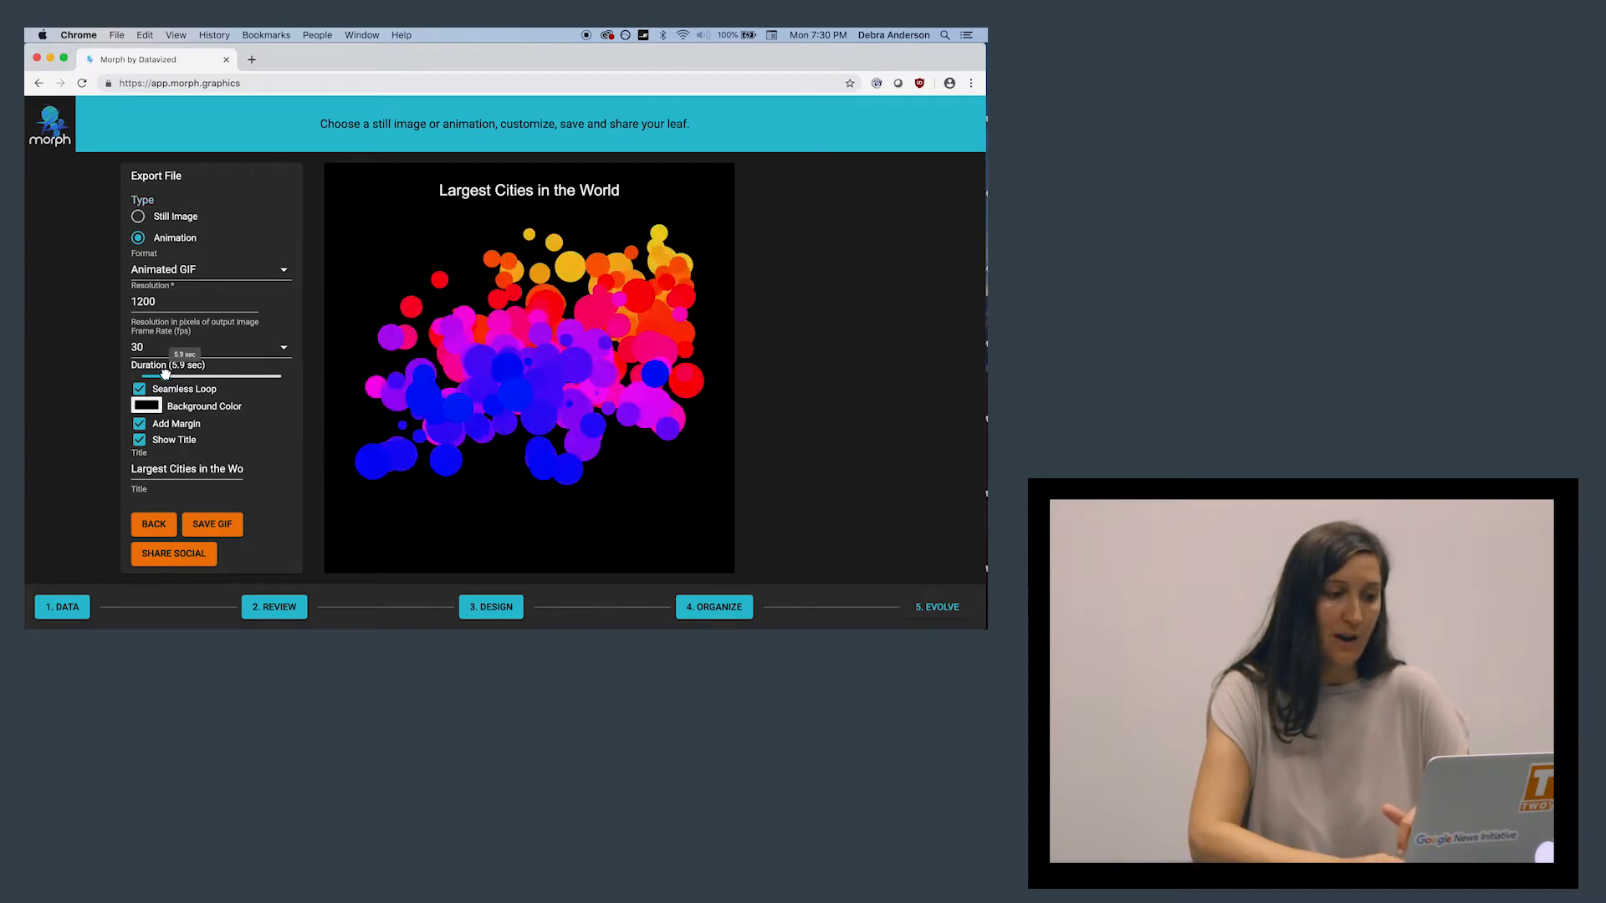
drag(166, 377, 203, 375)
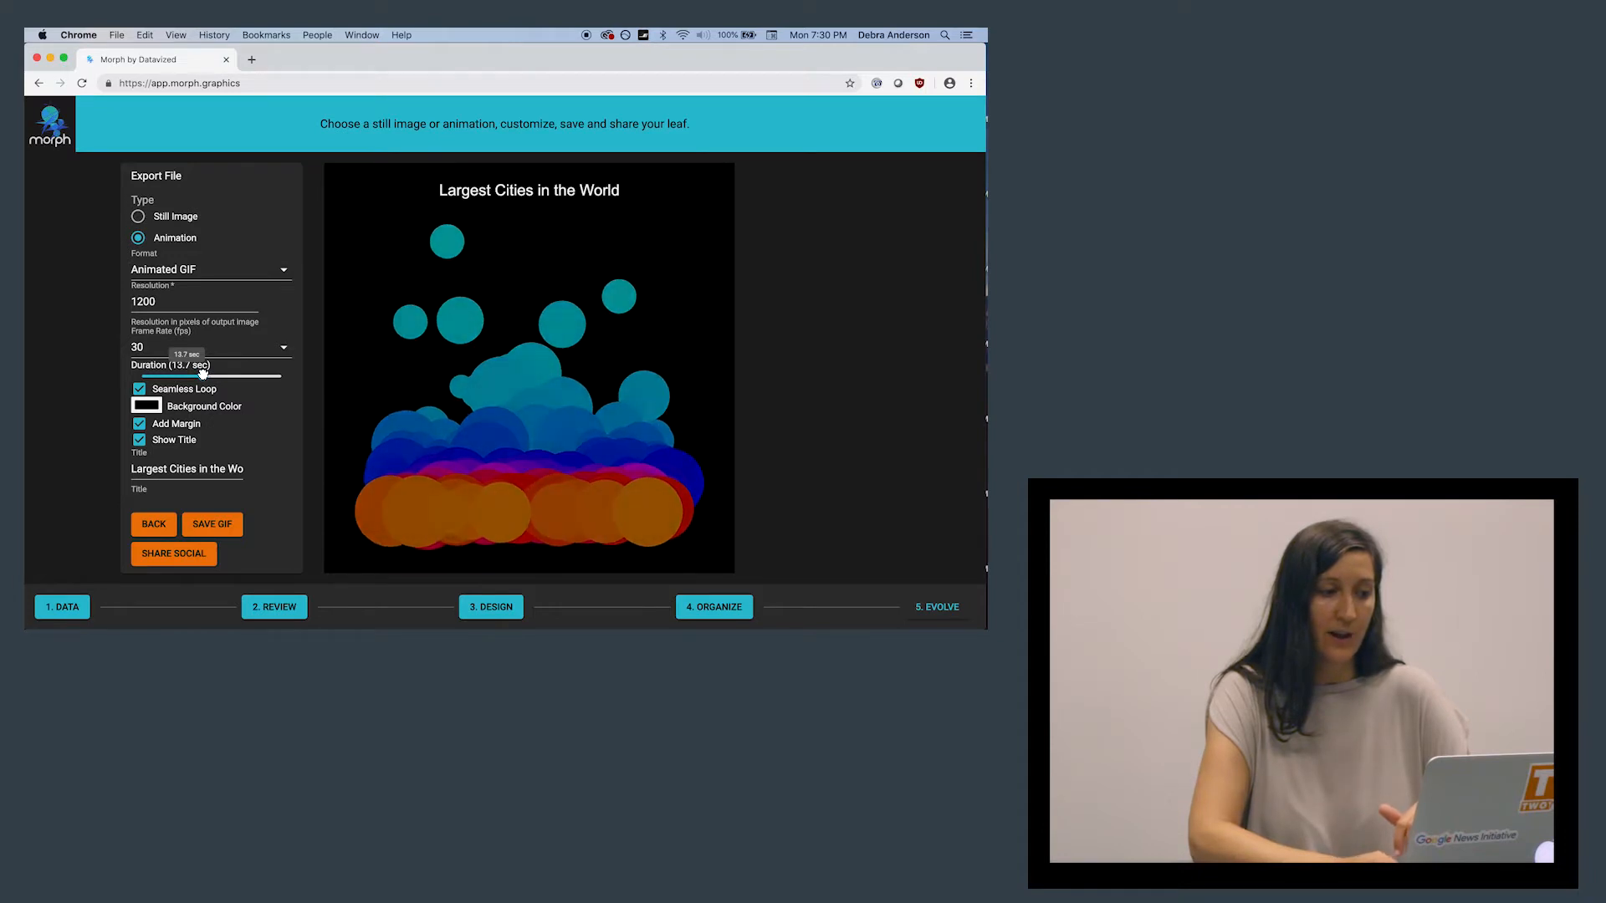
drag(202, 377, 171, 377)
Look through the animation's frame rate, resolution and format options
click(276, 352)
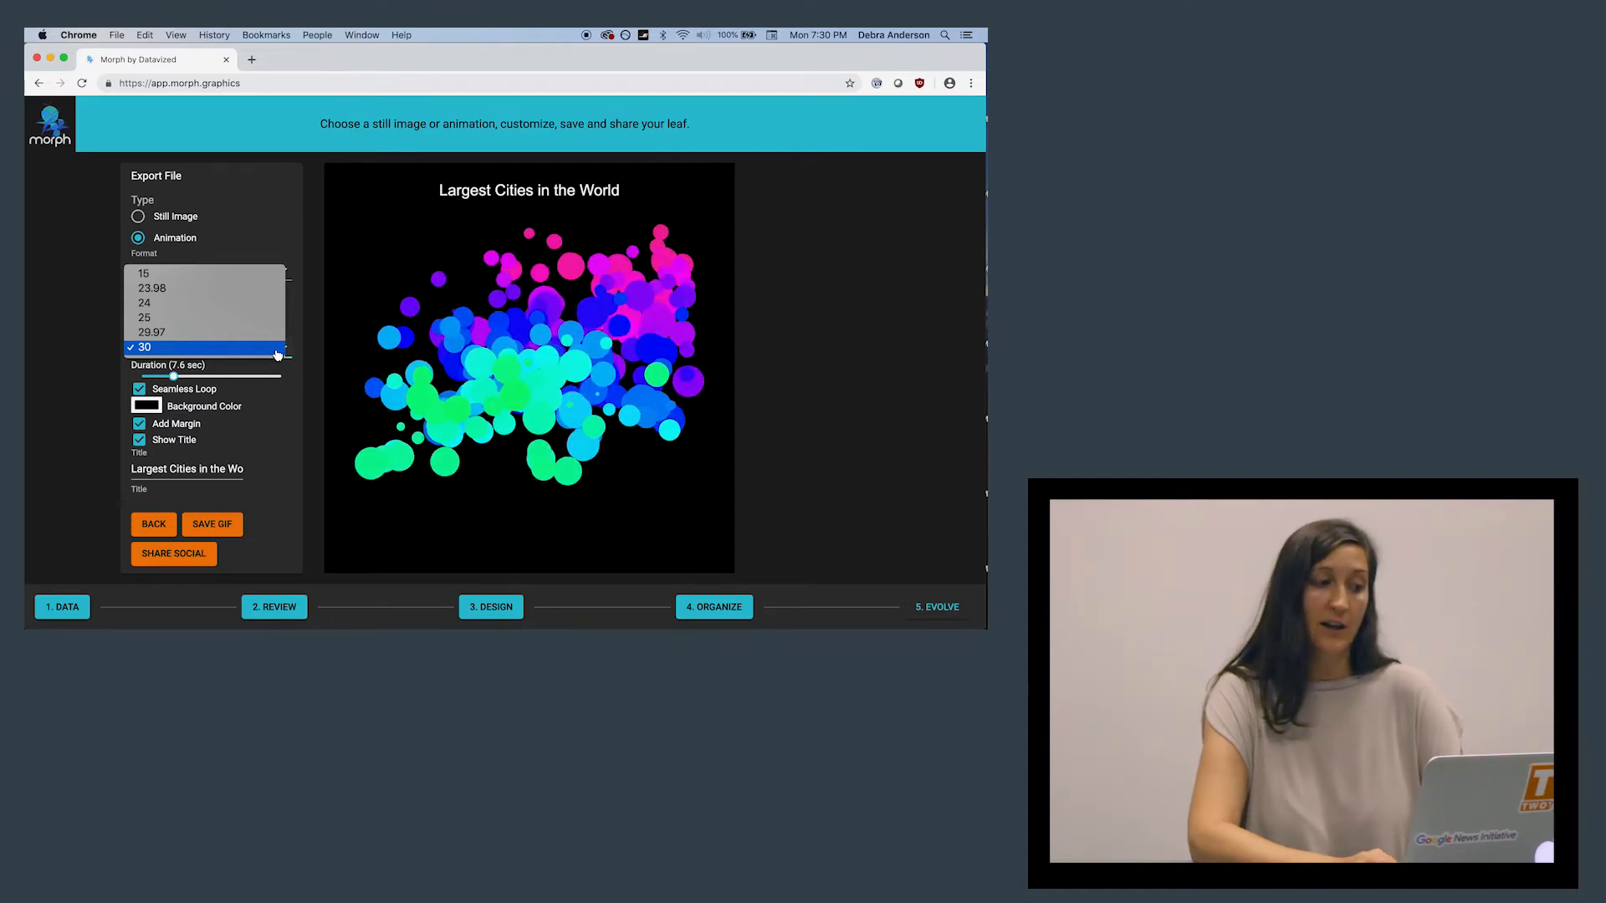
click(277, 351)
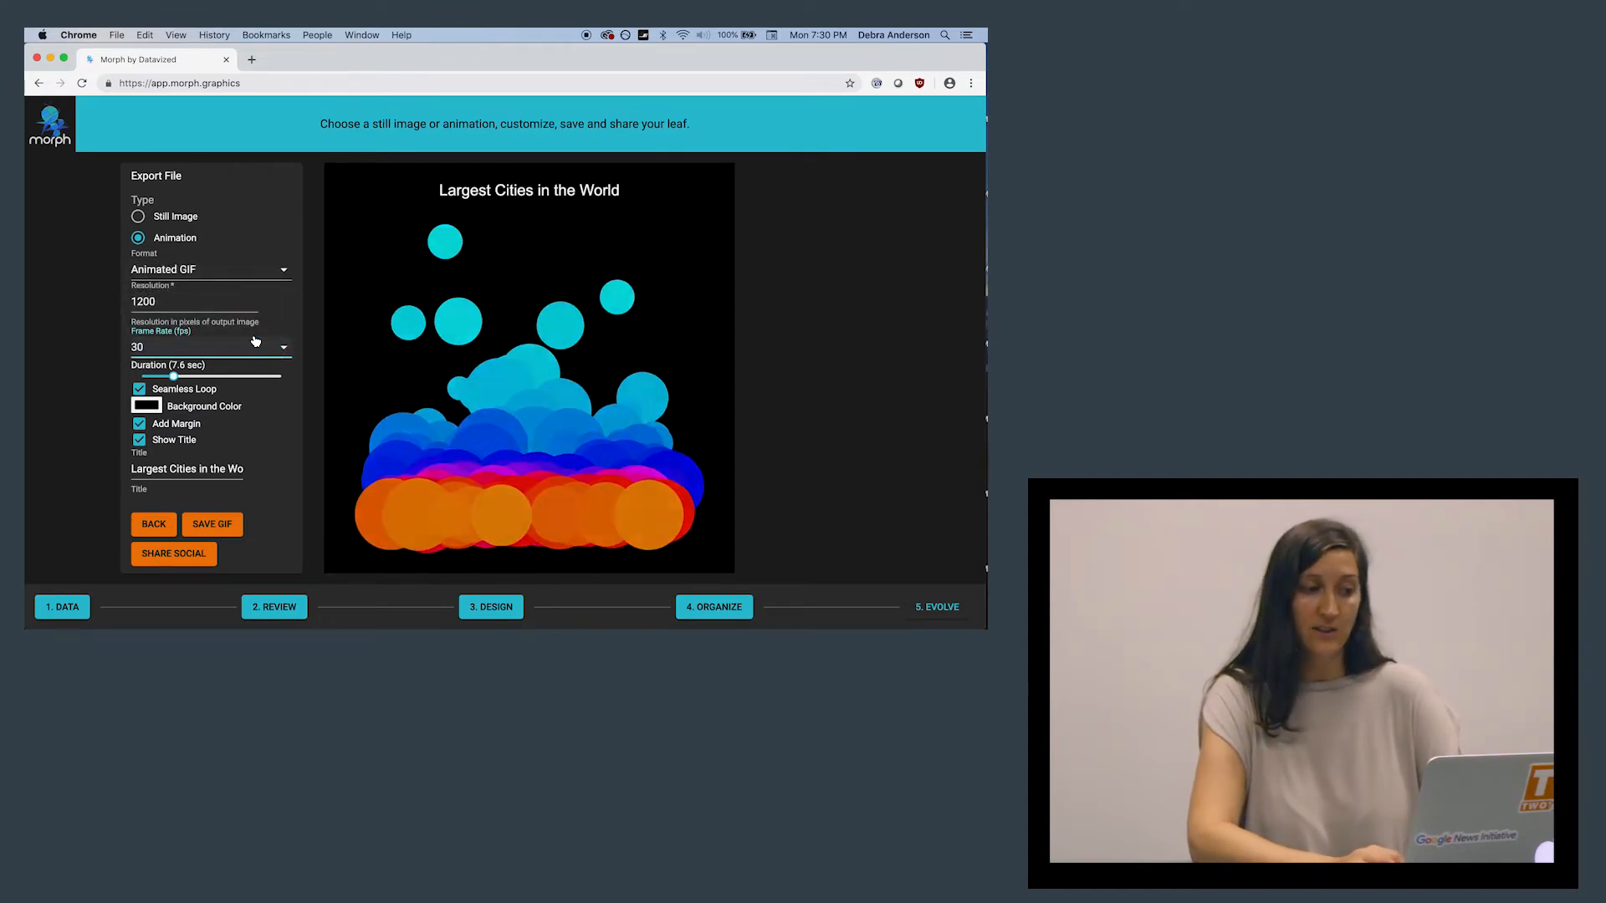
click(189, 304)
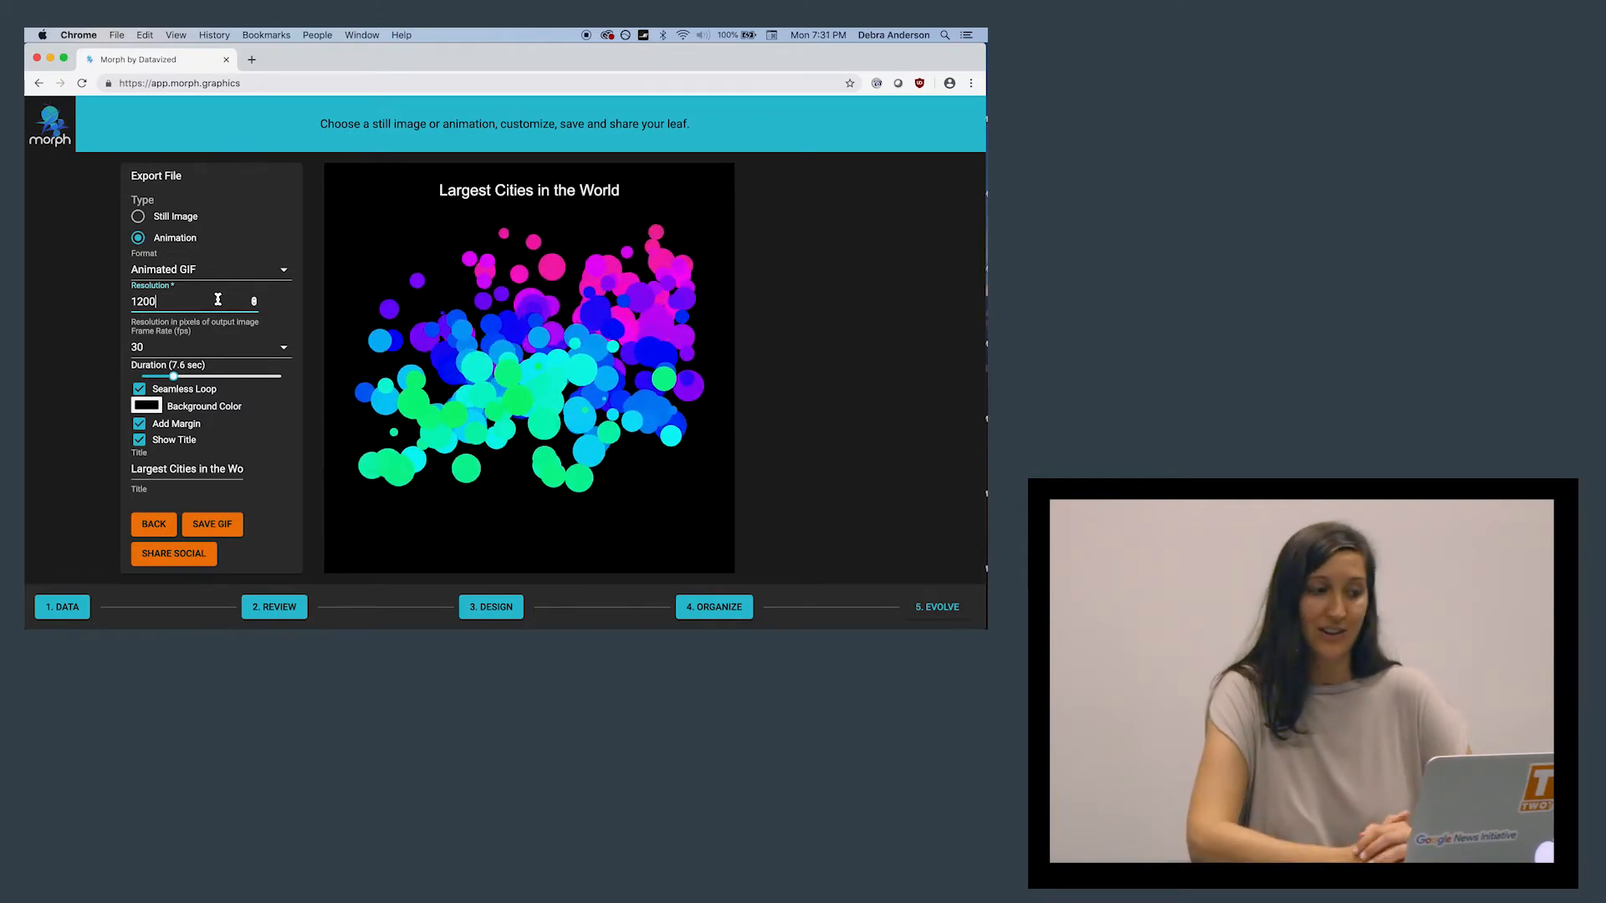
click(243, 270)
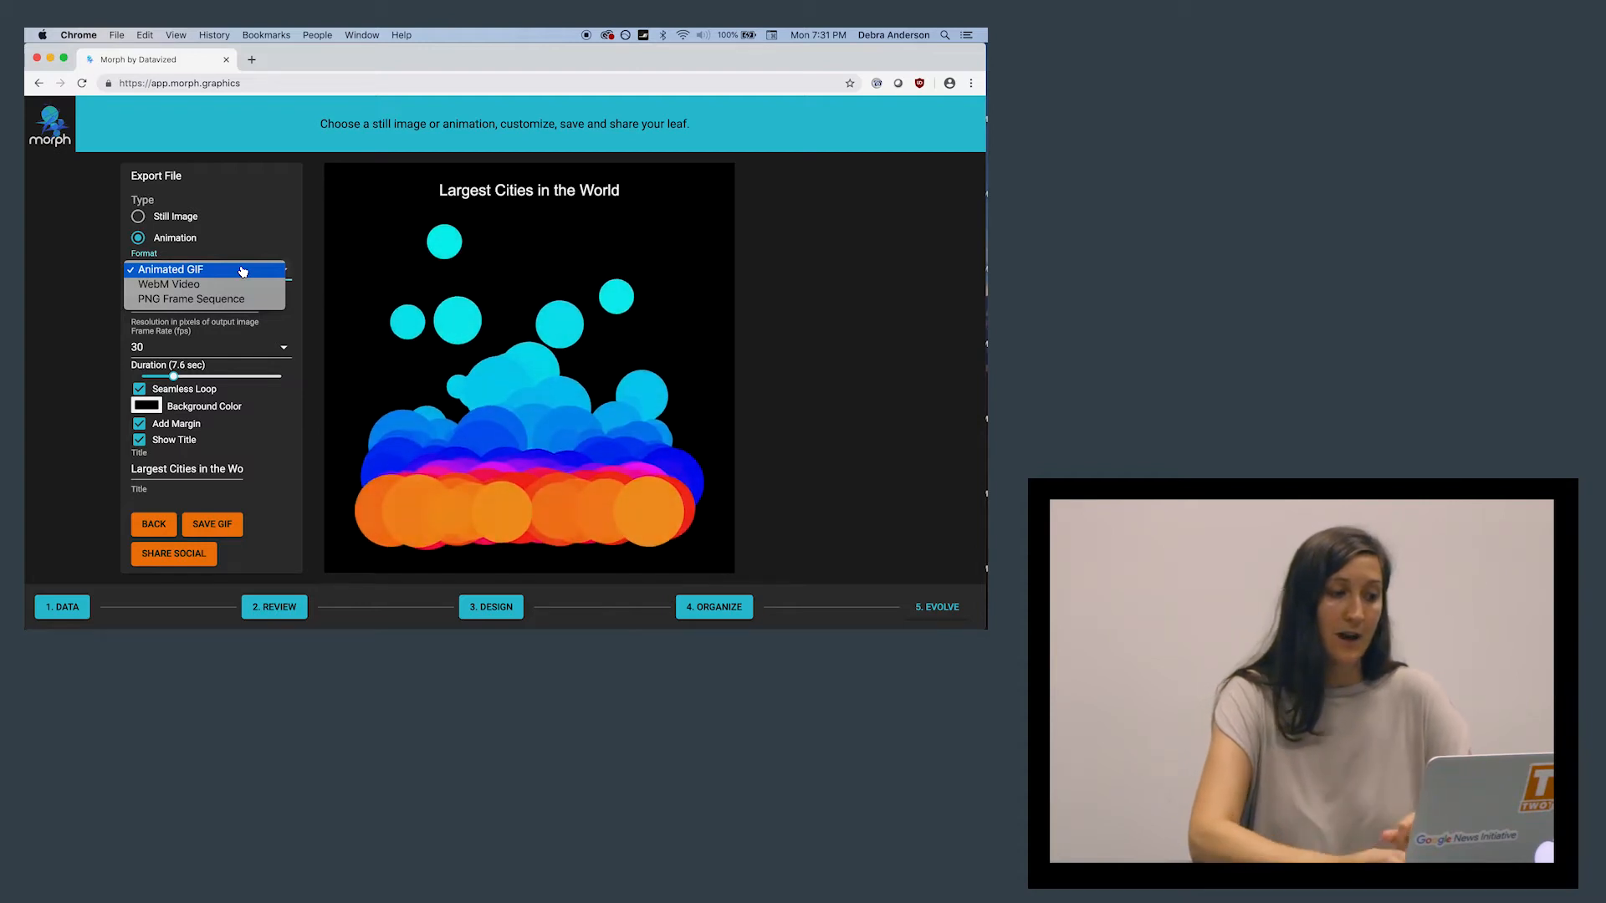
click(139, 216)
Switch the export type back to Still Image, save the leaf as a PNG, and dismiss the notification
click(139, 215)
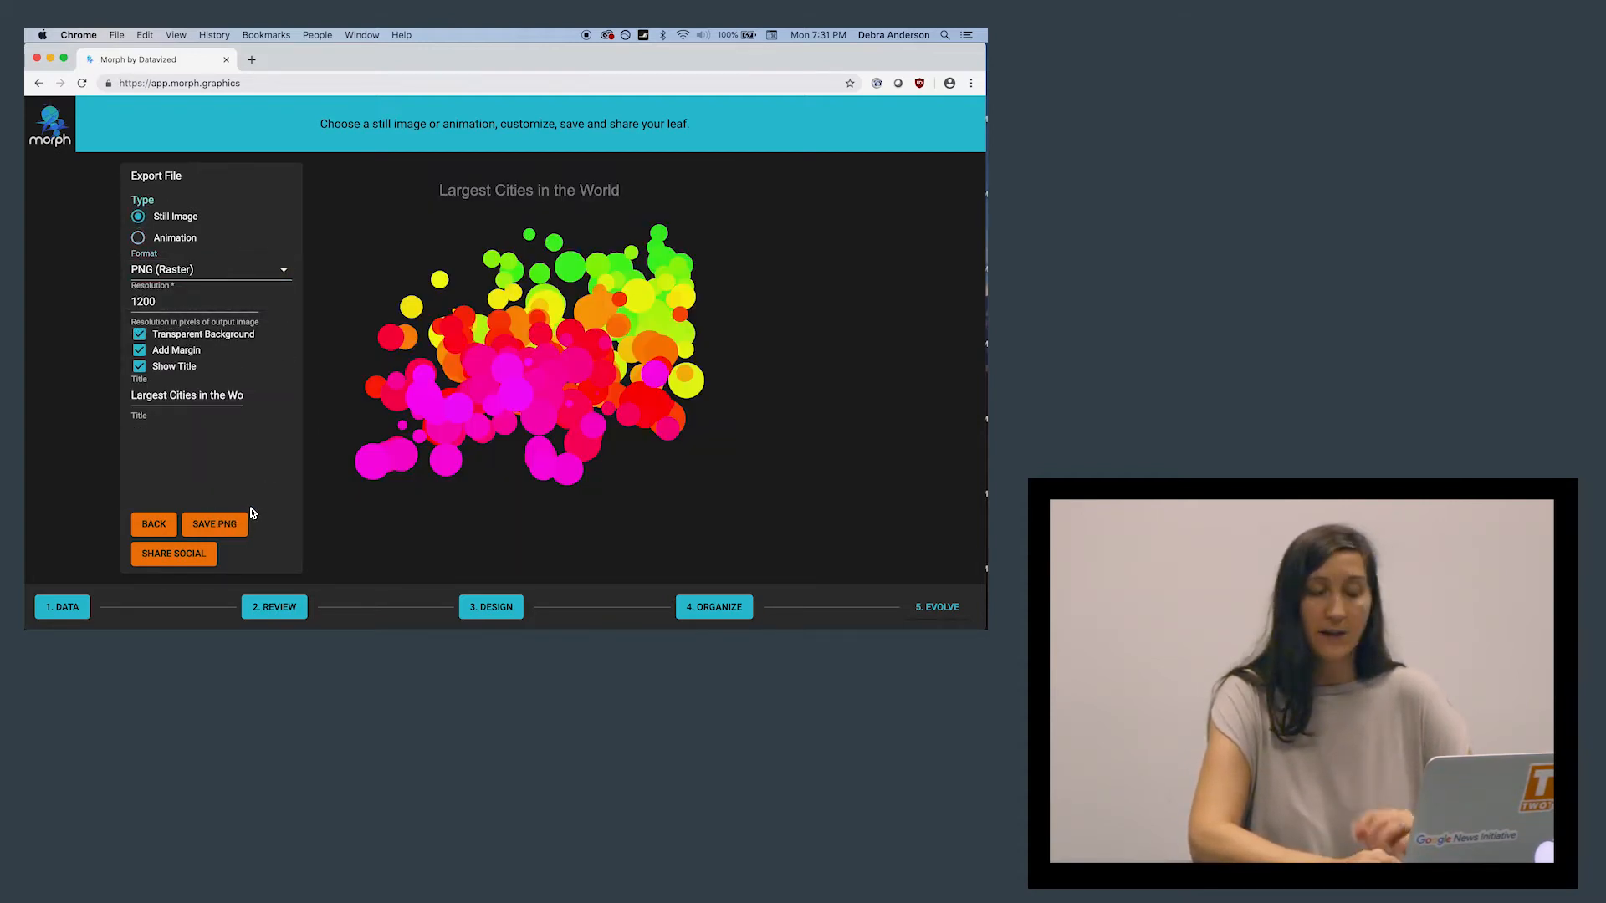
click(245, 518)
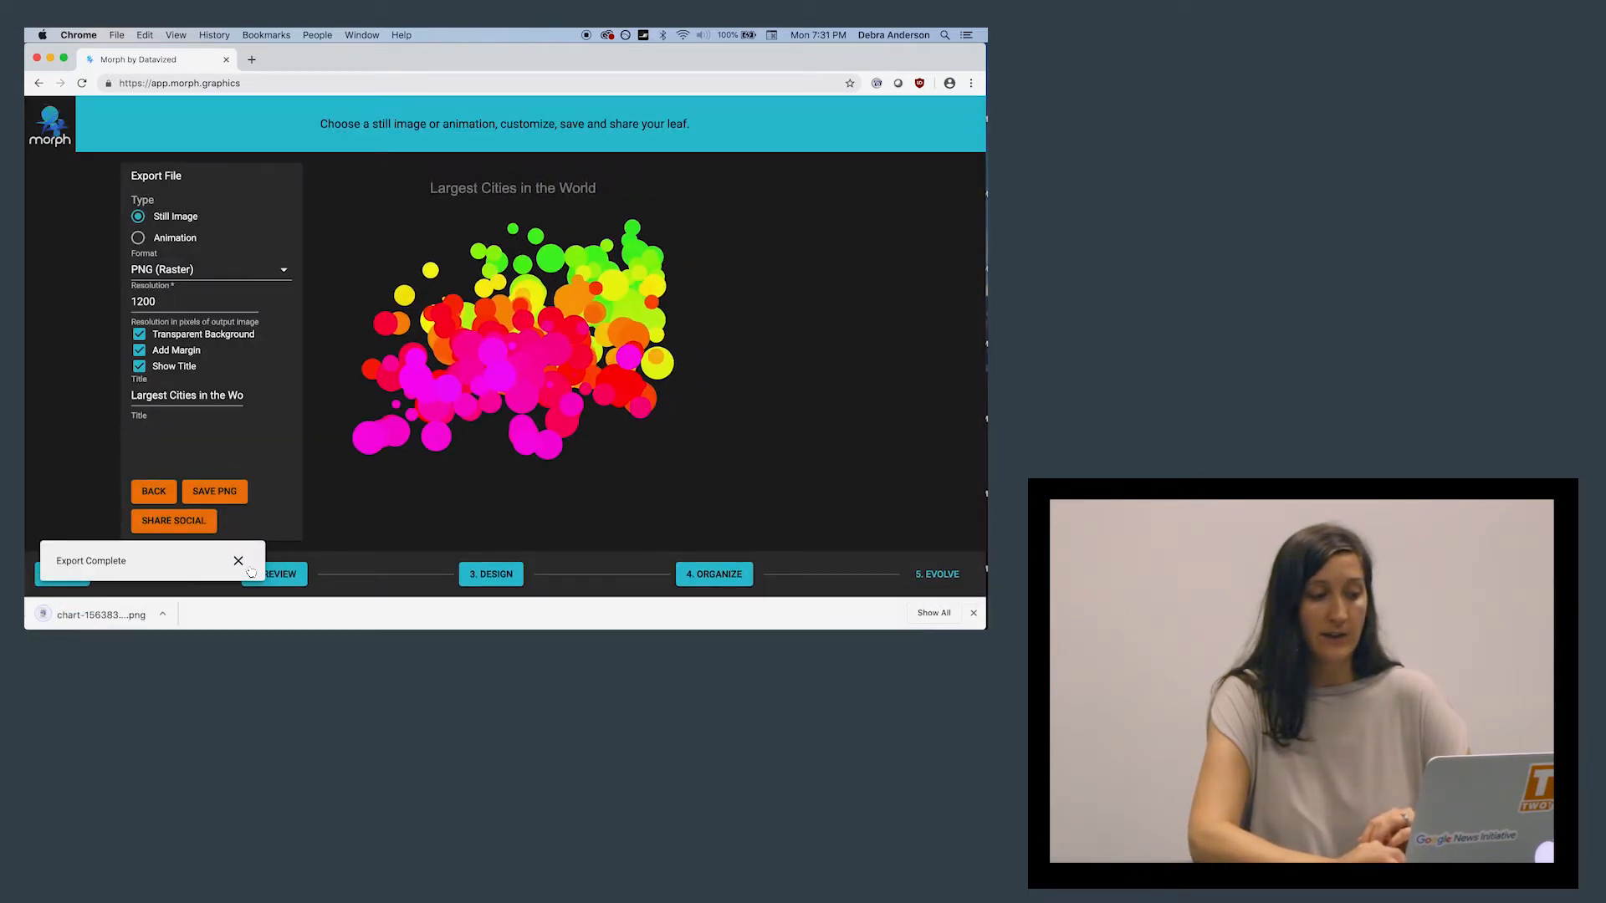
click(239, 561)
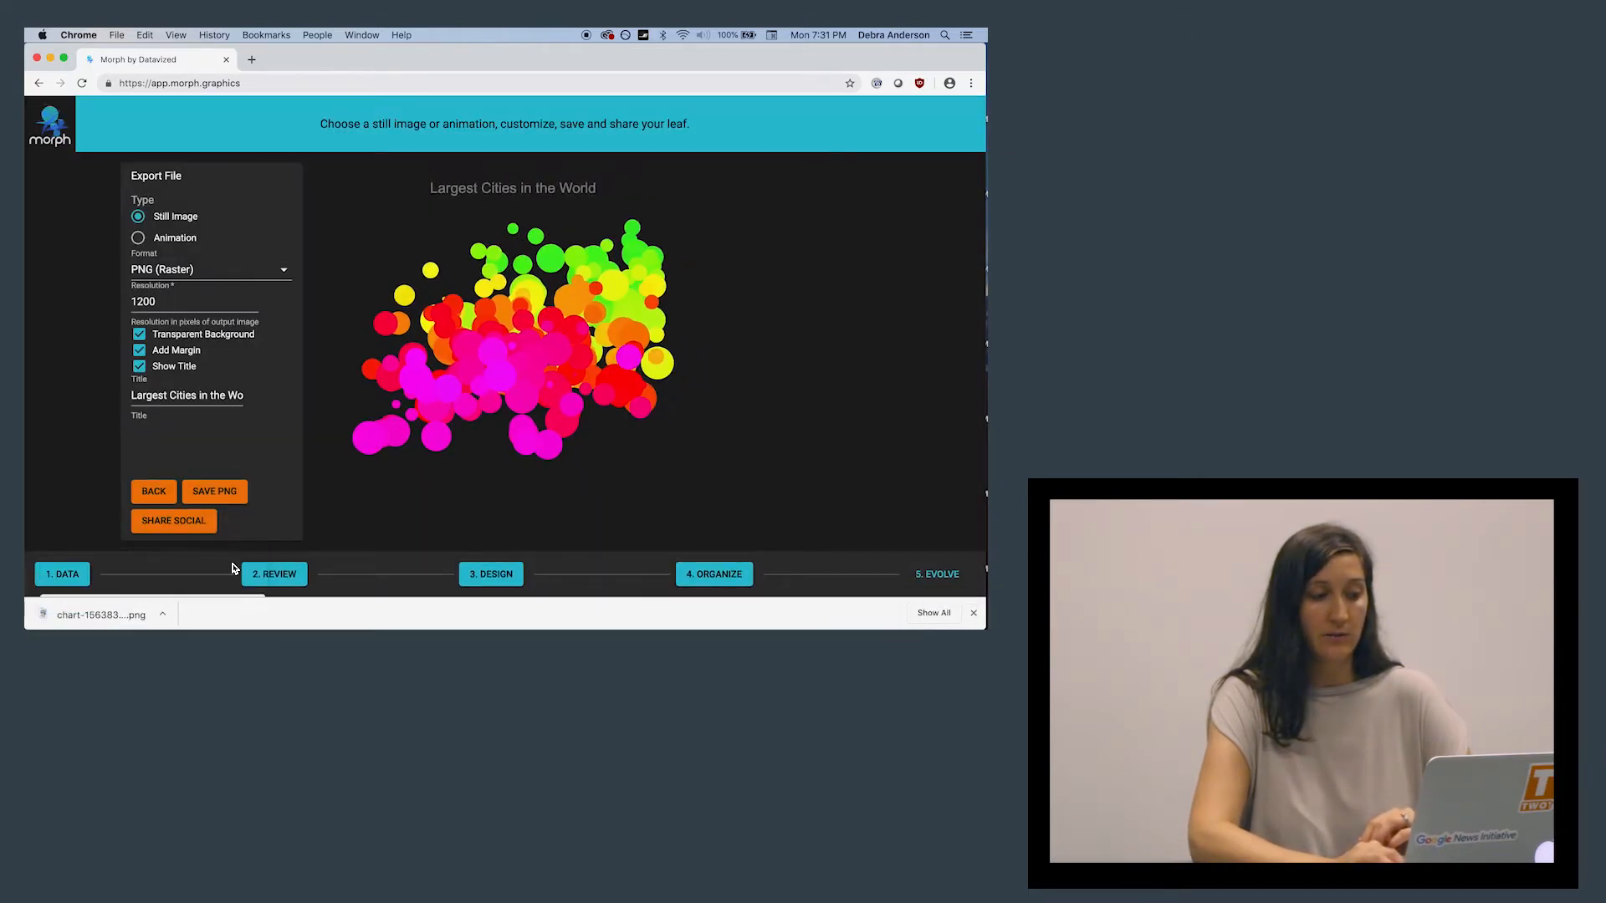
Generate a social sharing link for the still image, select the link, and close the sharing options
click(168, 532)
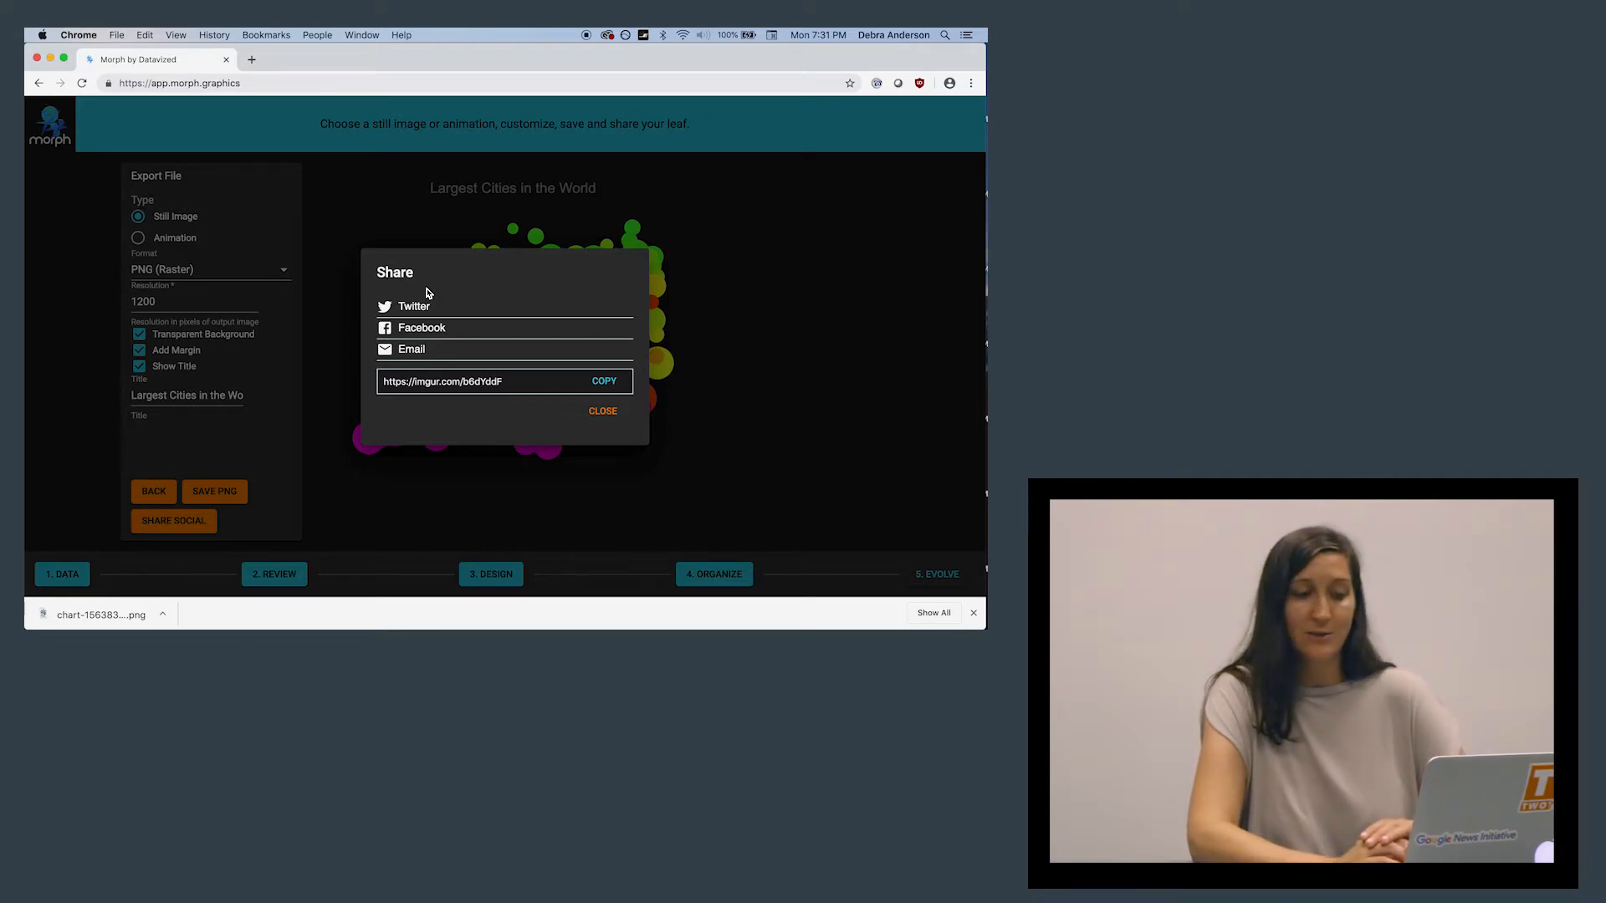
click(519, 388)
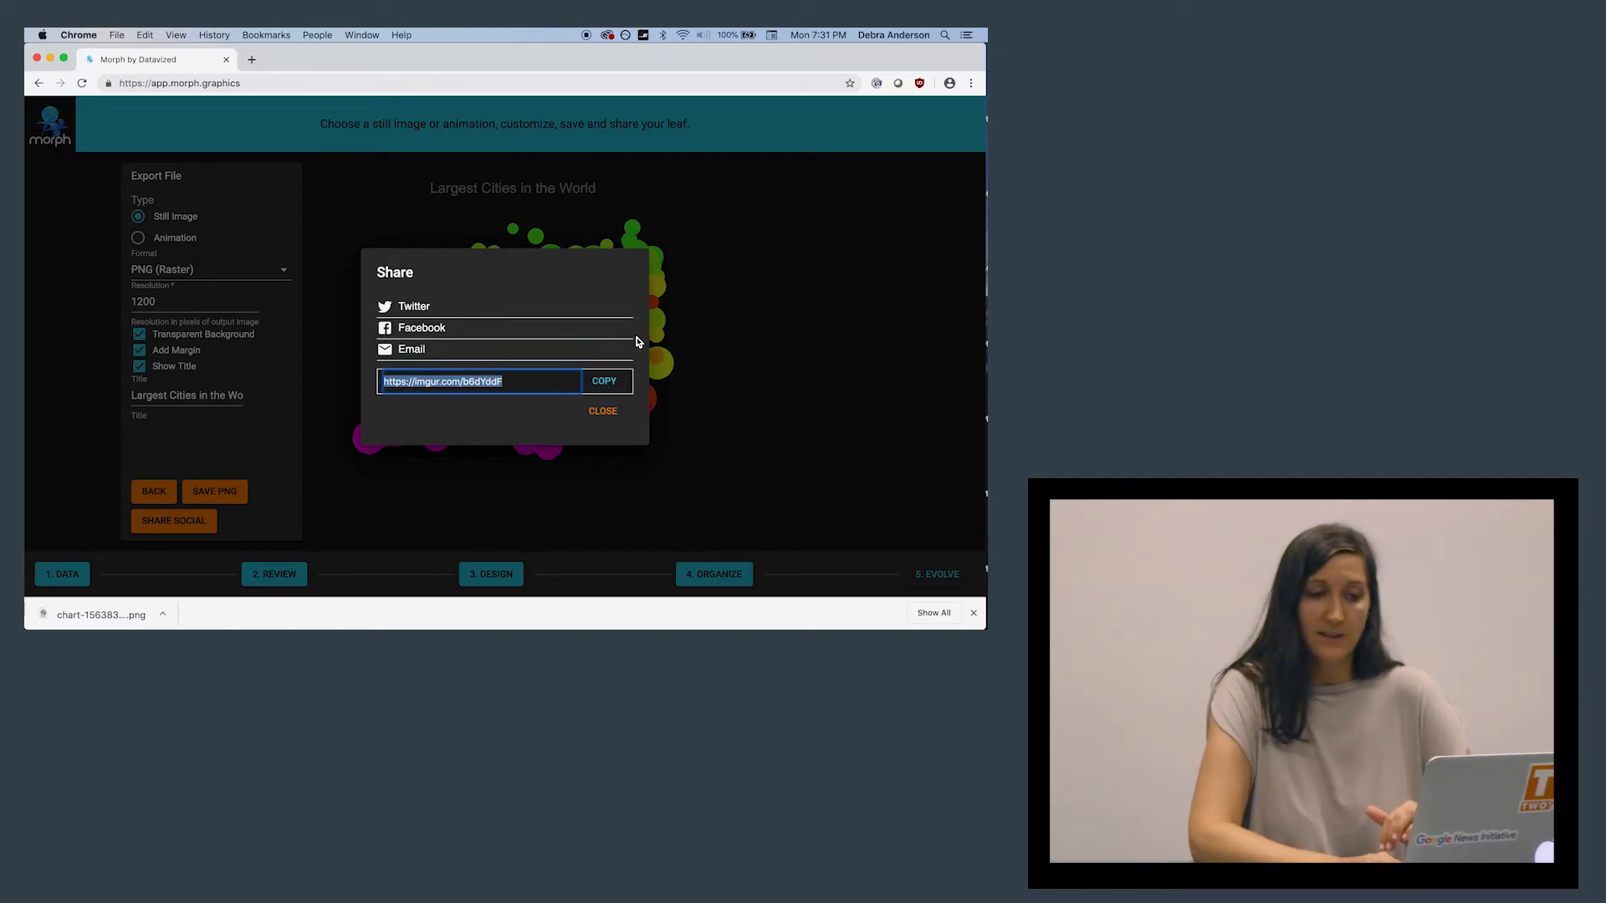
click(603, 411)
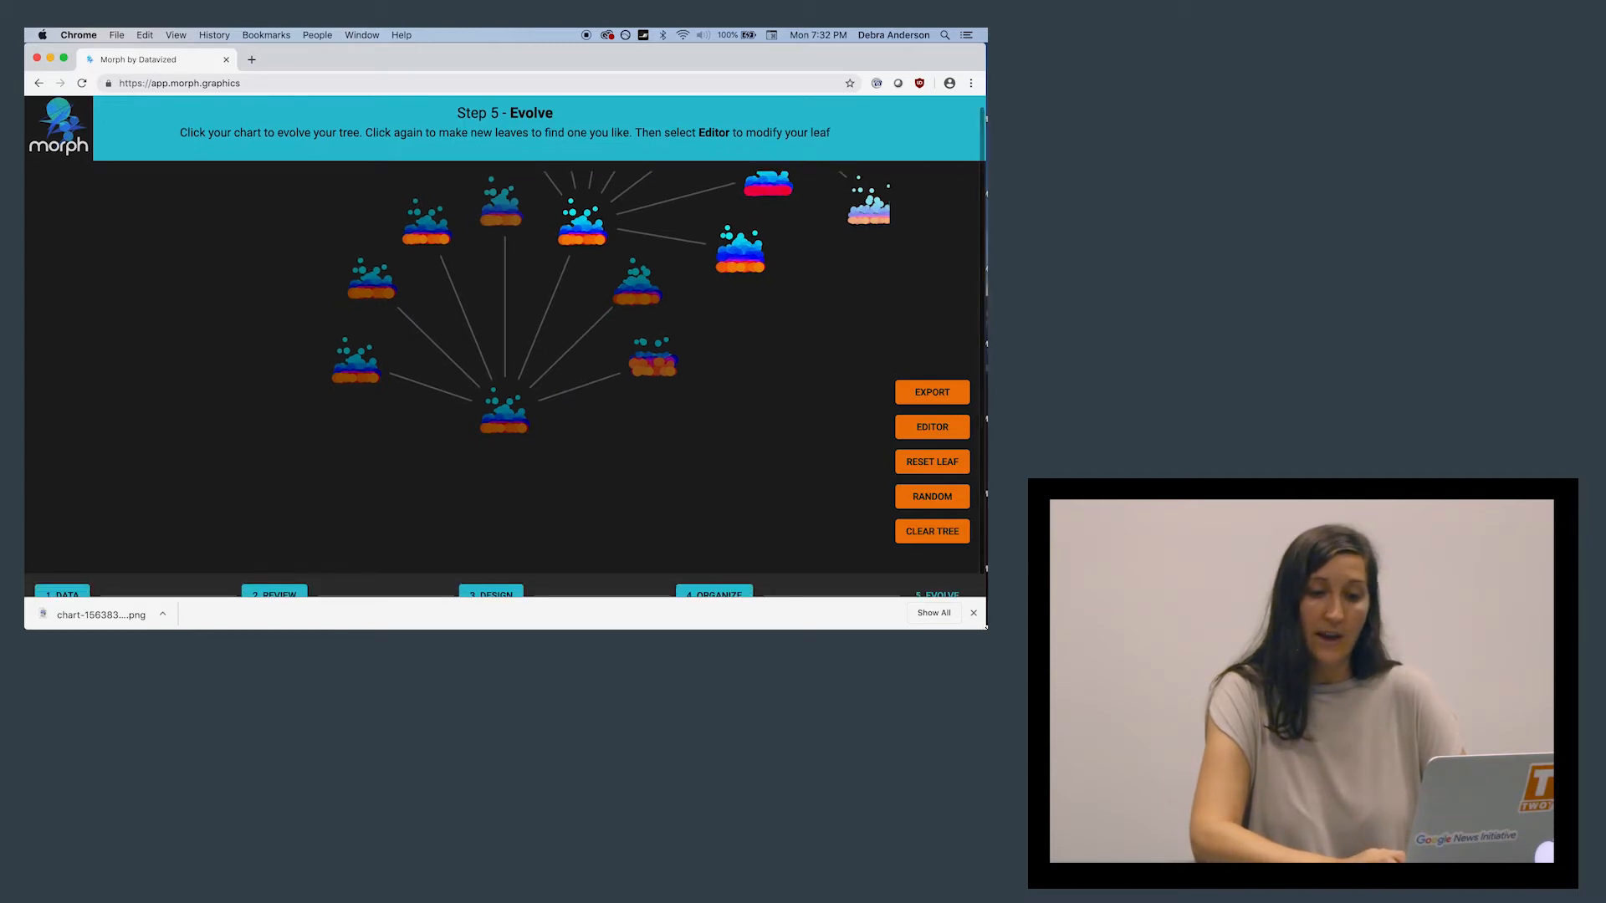
Clear the whole tree and start a new one by evolving the root leaf and its offspring directly above
click(973, 613)
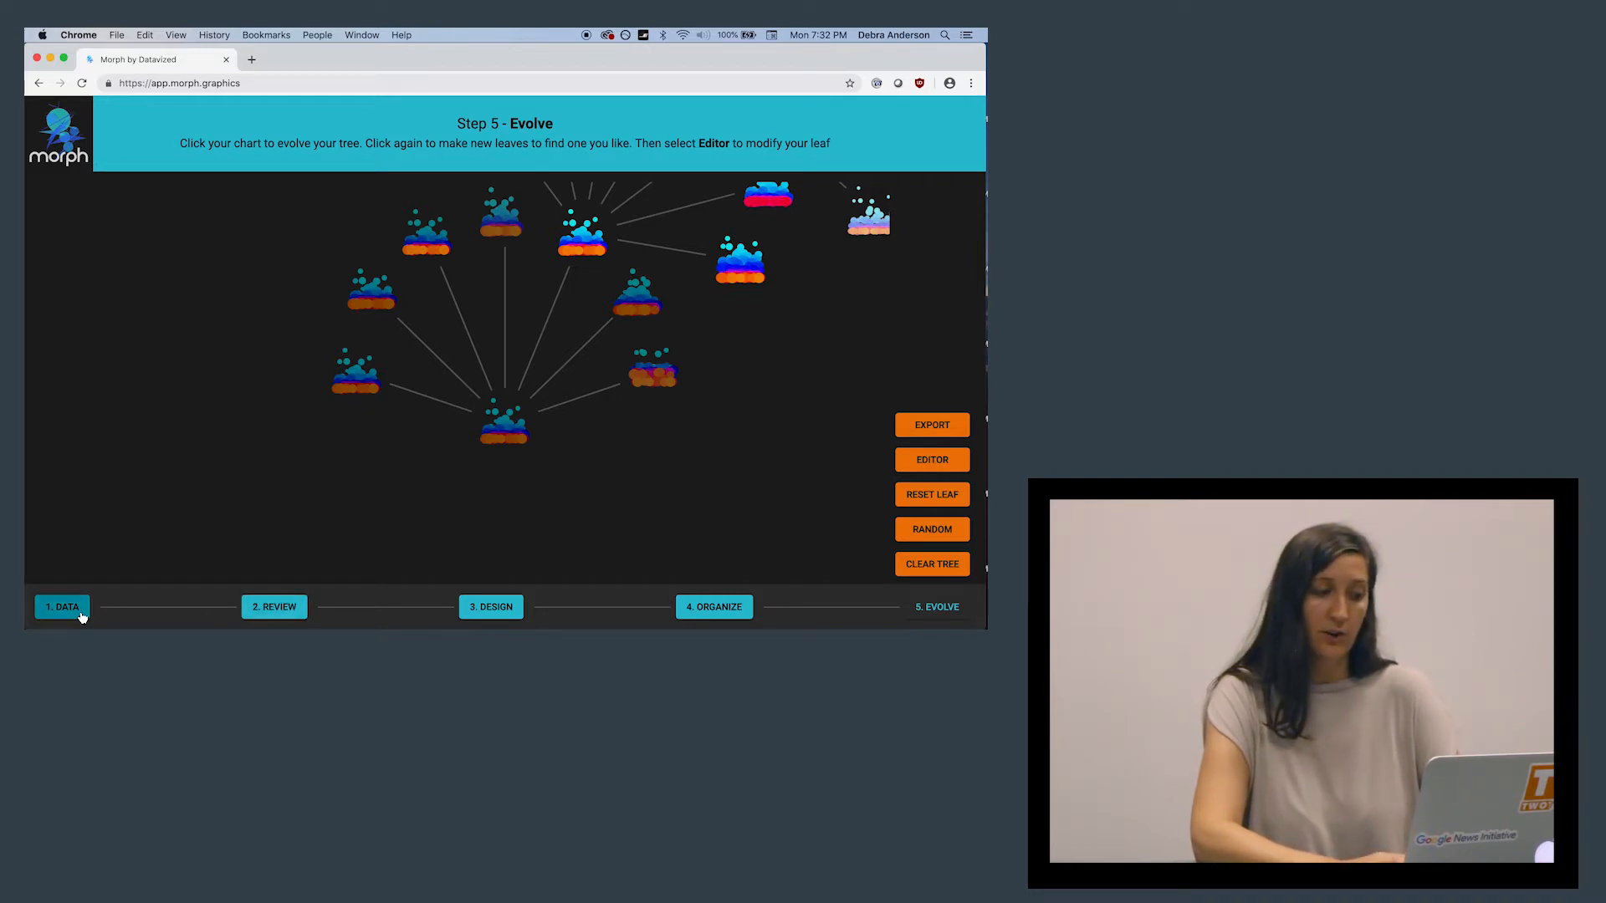
scroll(750, 389, down, 5)
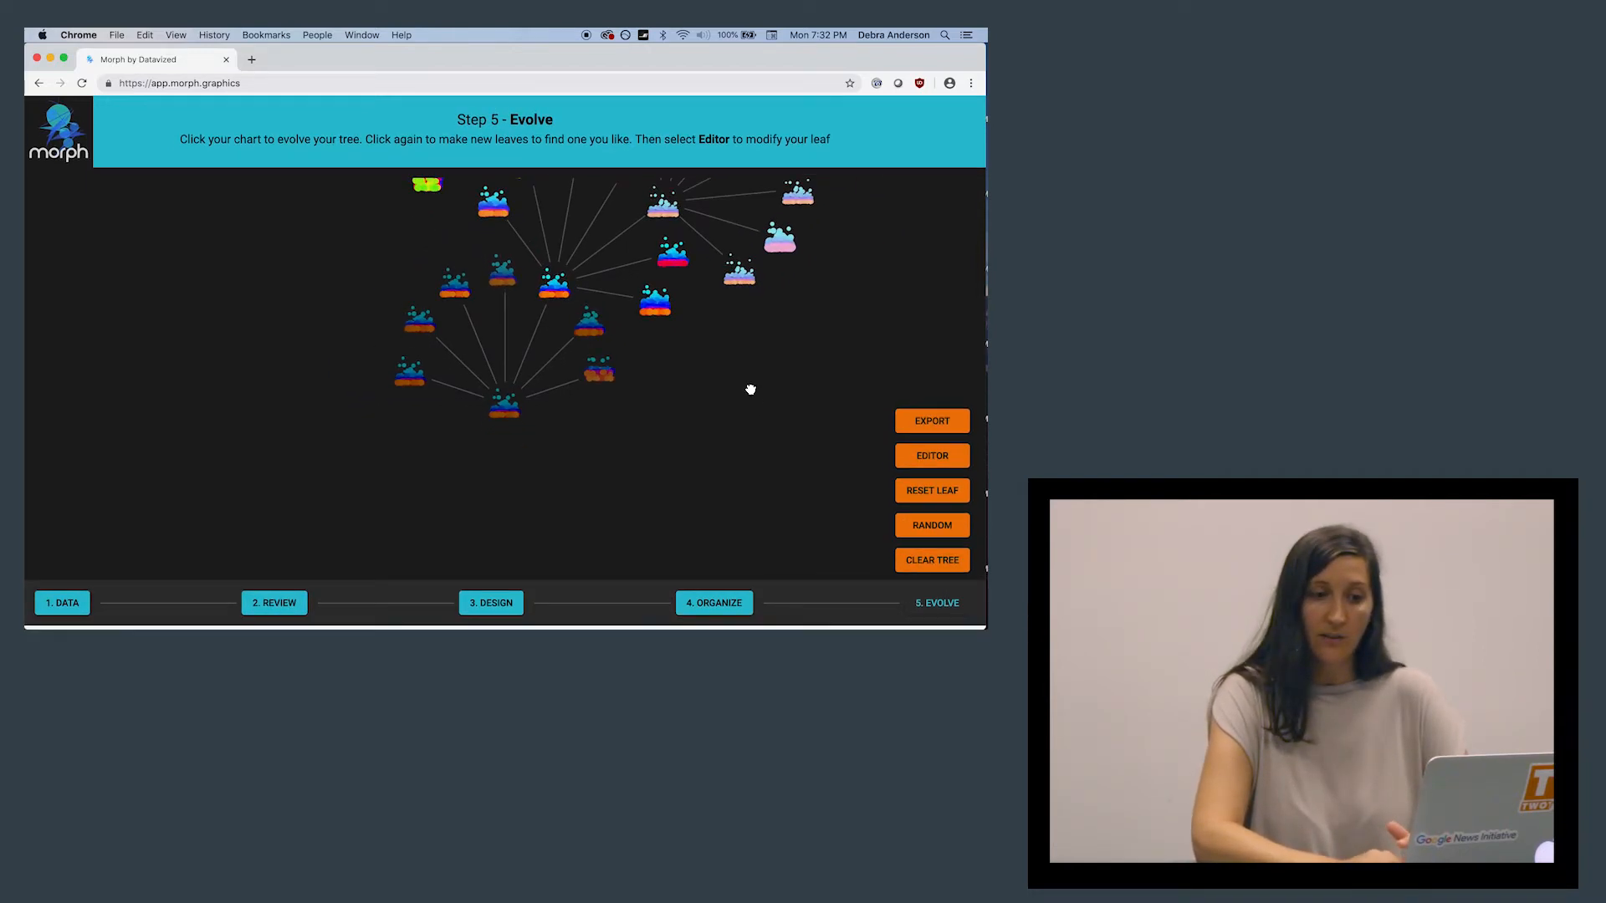
drag(756, 369, 659, 494)
drag(742, 311, 688, 405)
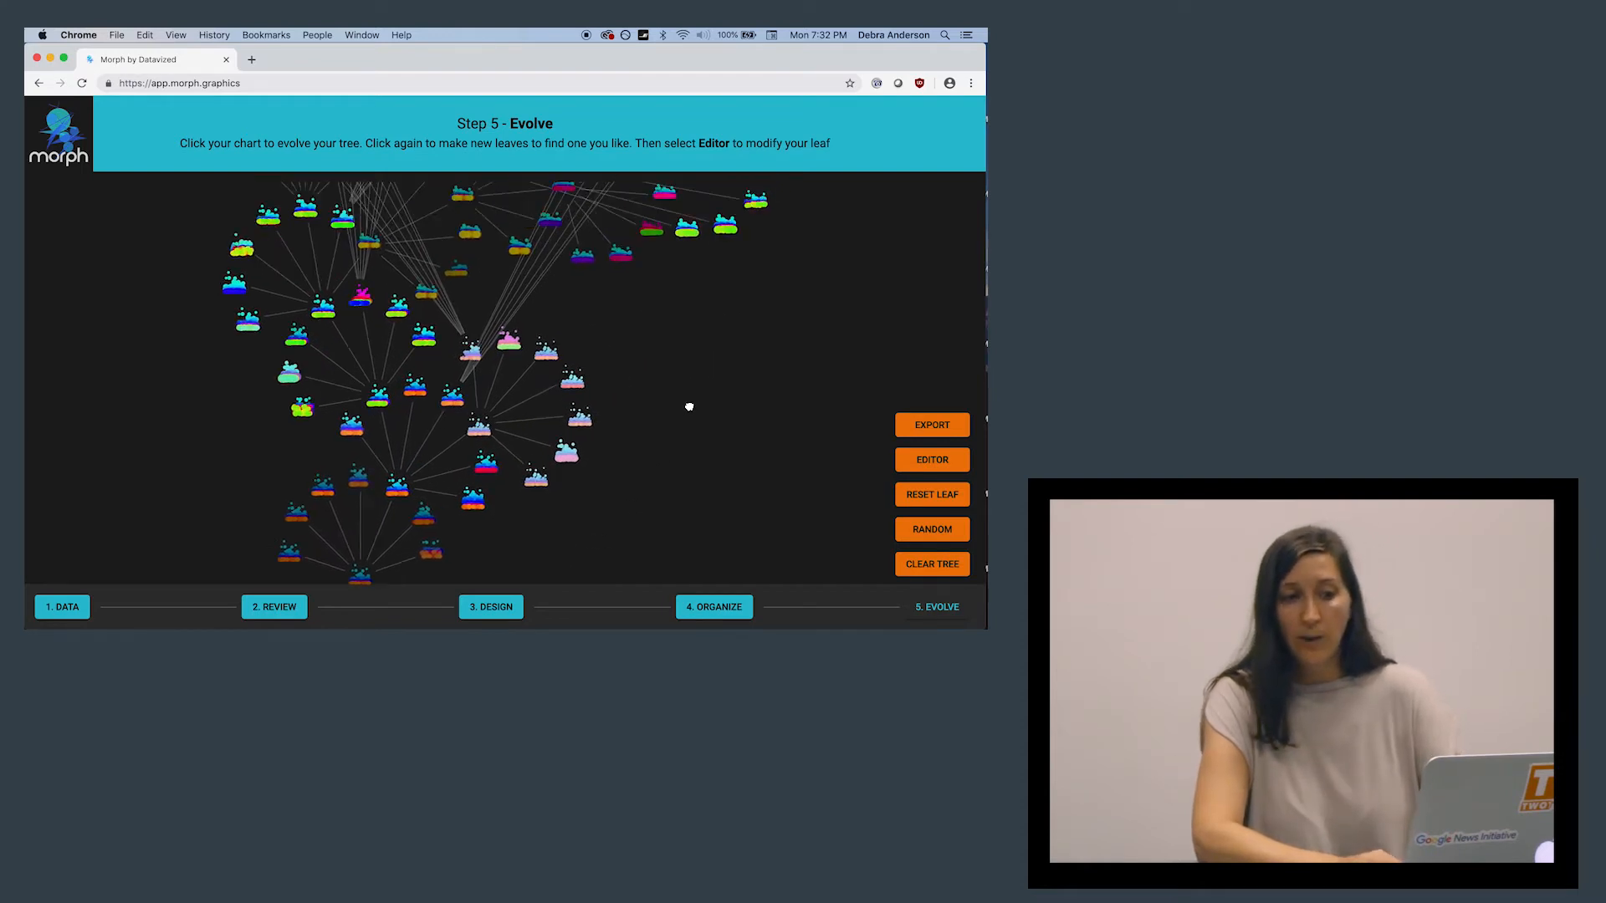
drag(727, 319, 737, 444)
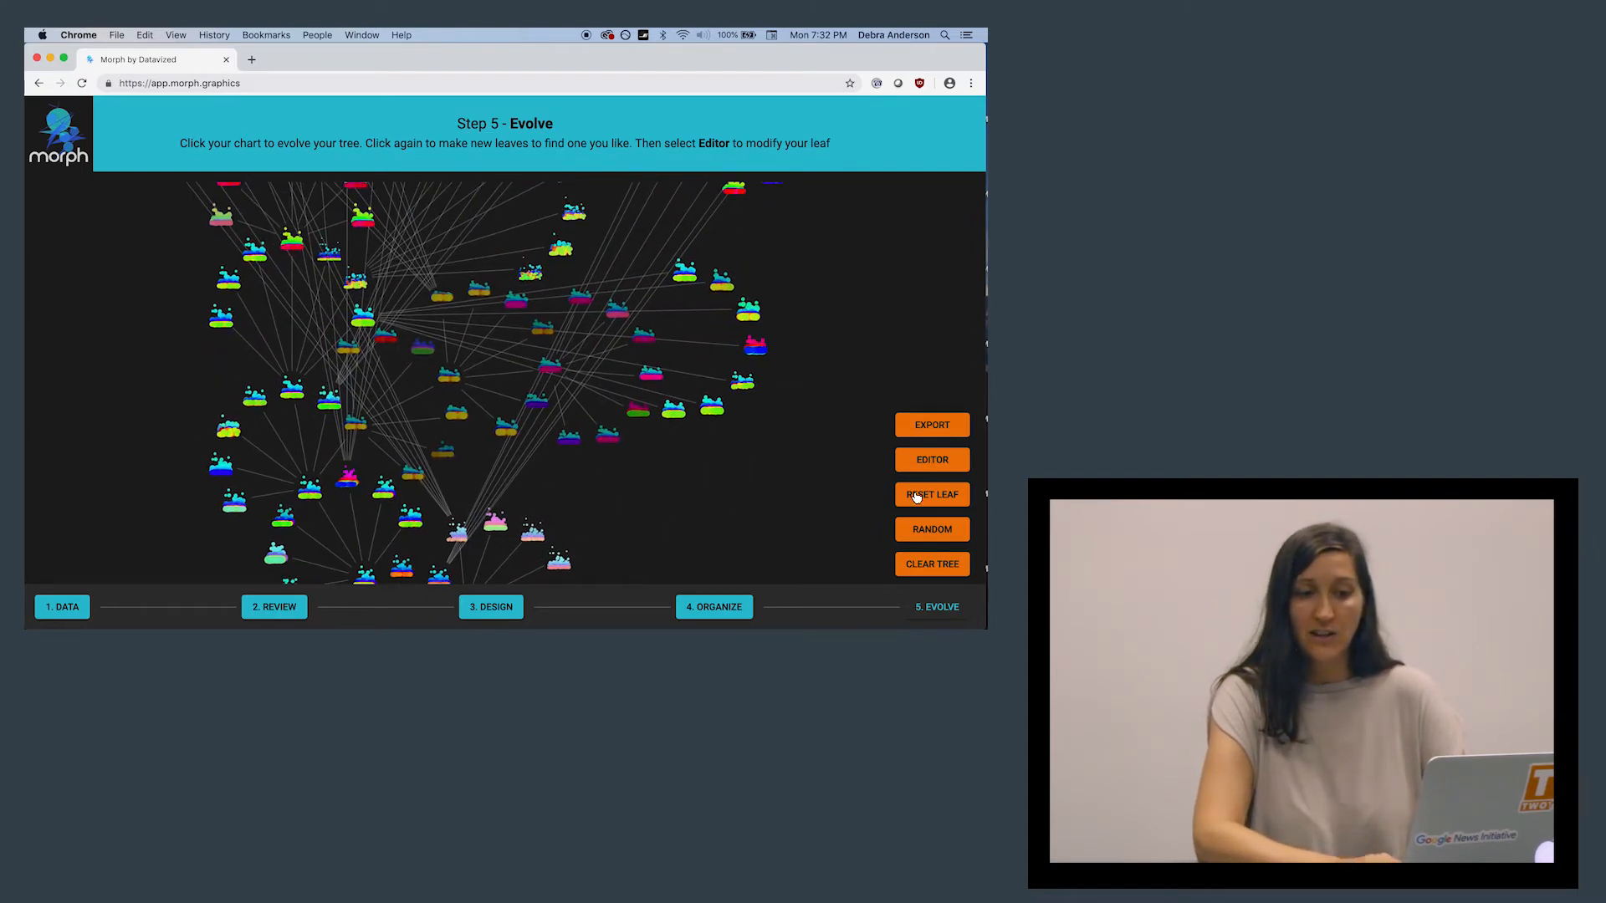
click(938, 572)
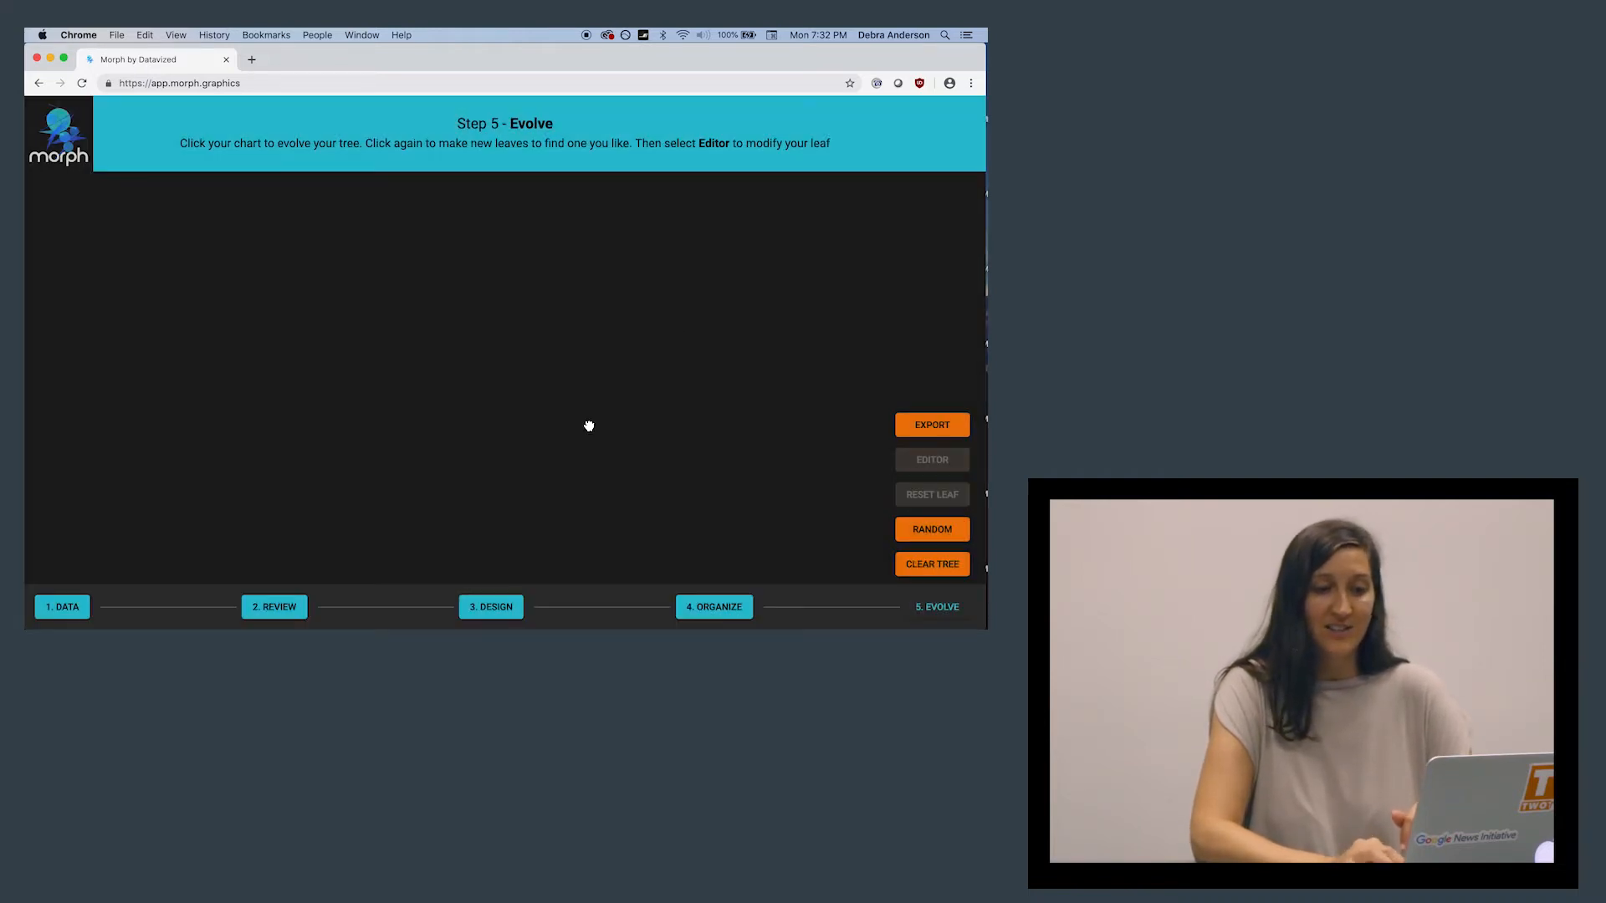
click(509, 465)
click(506, 370)
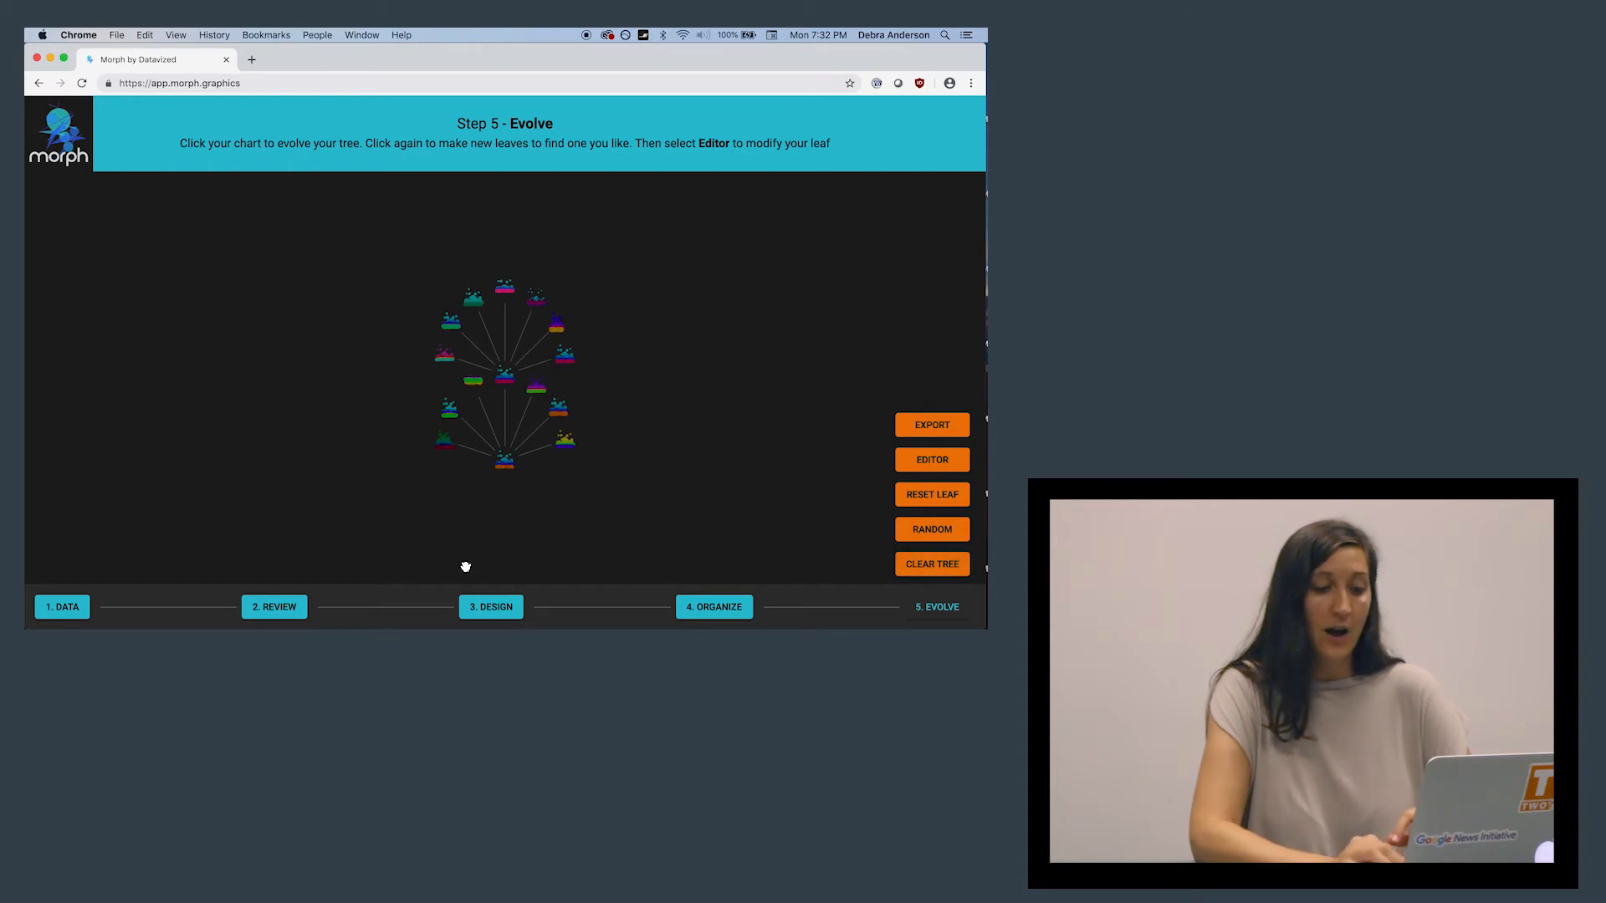
Replace the data with the Fisher's Iris data set sample after viewing its source information
click(54, 605)
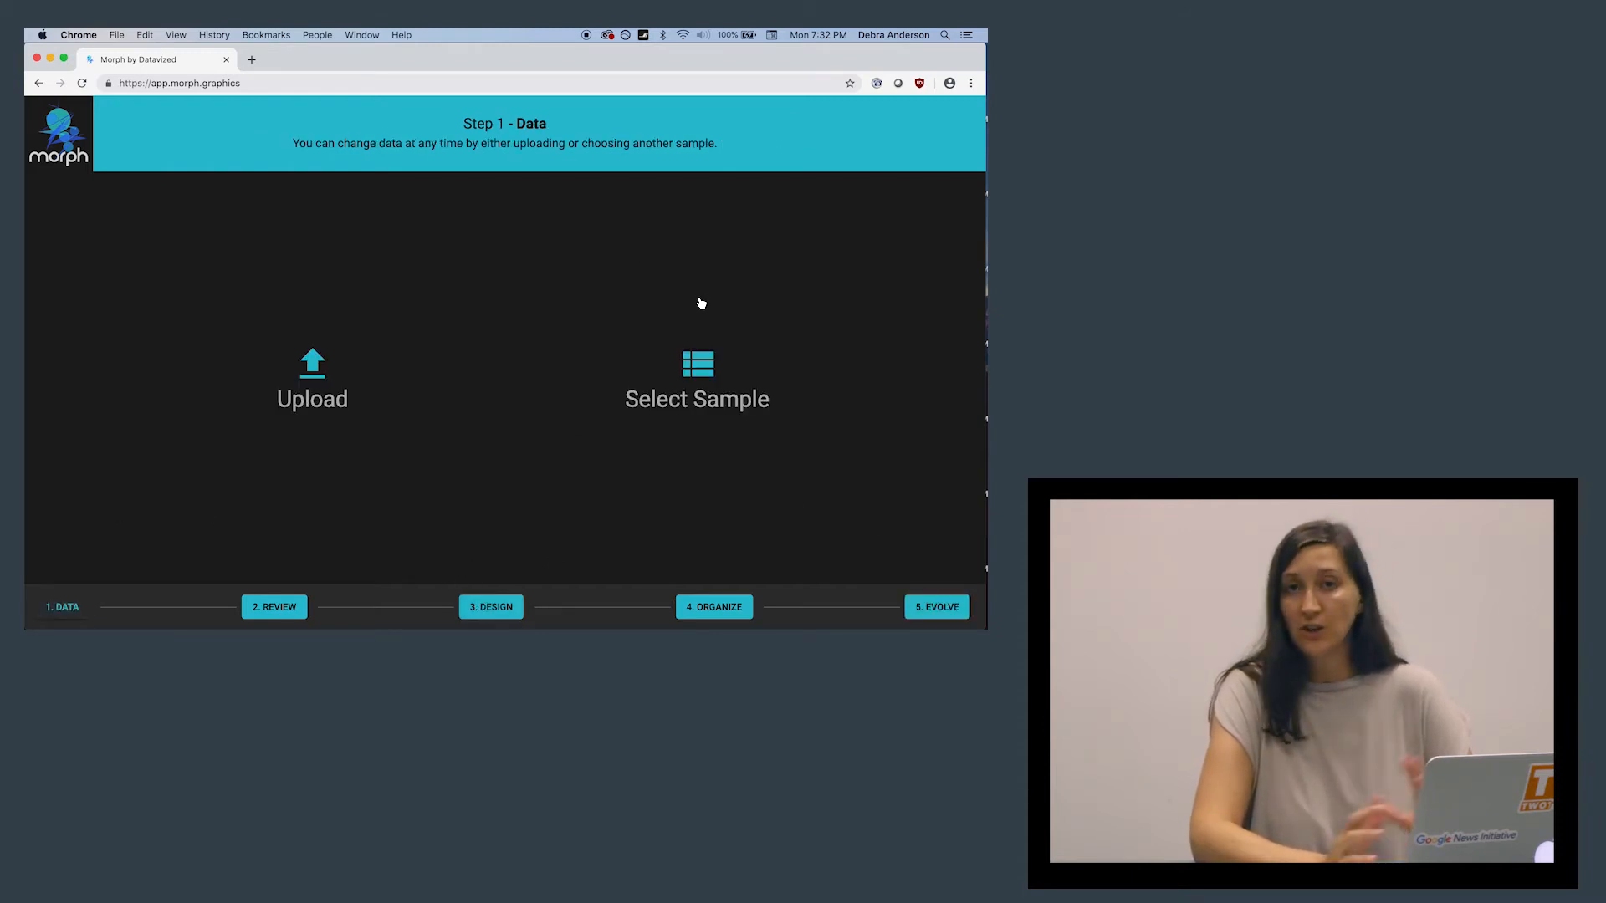
click(707, 382)
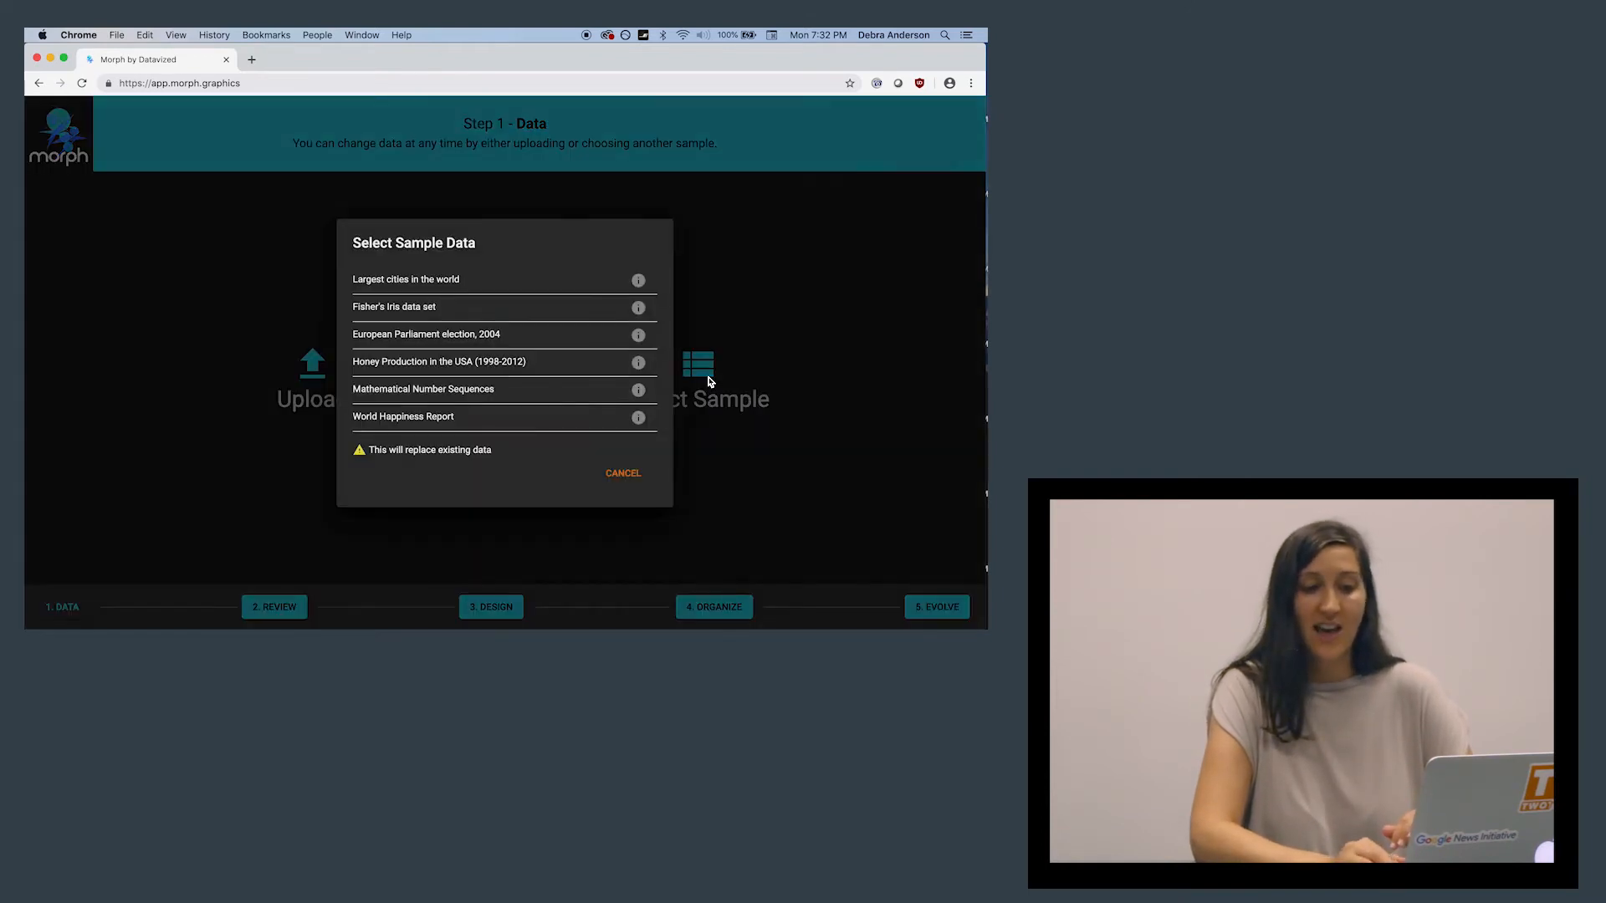
click(638, 308)
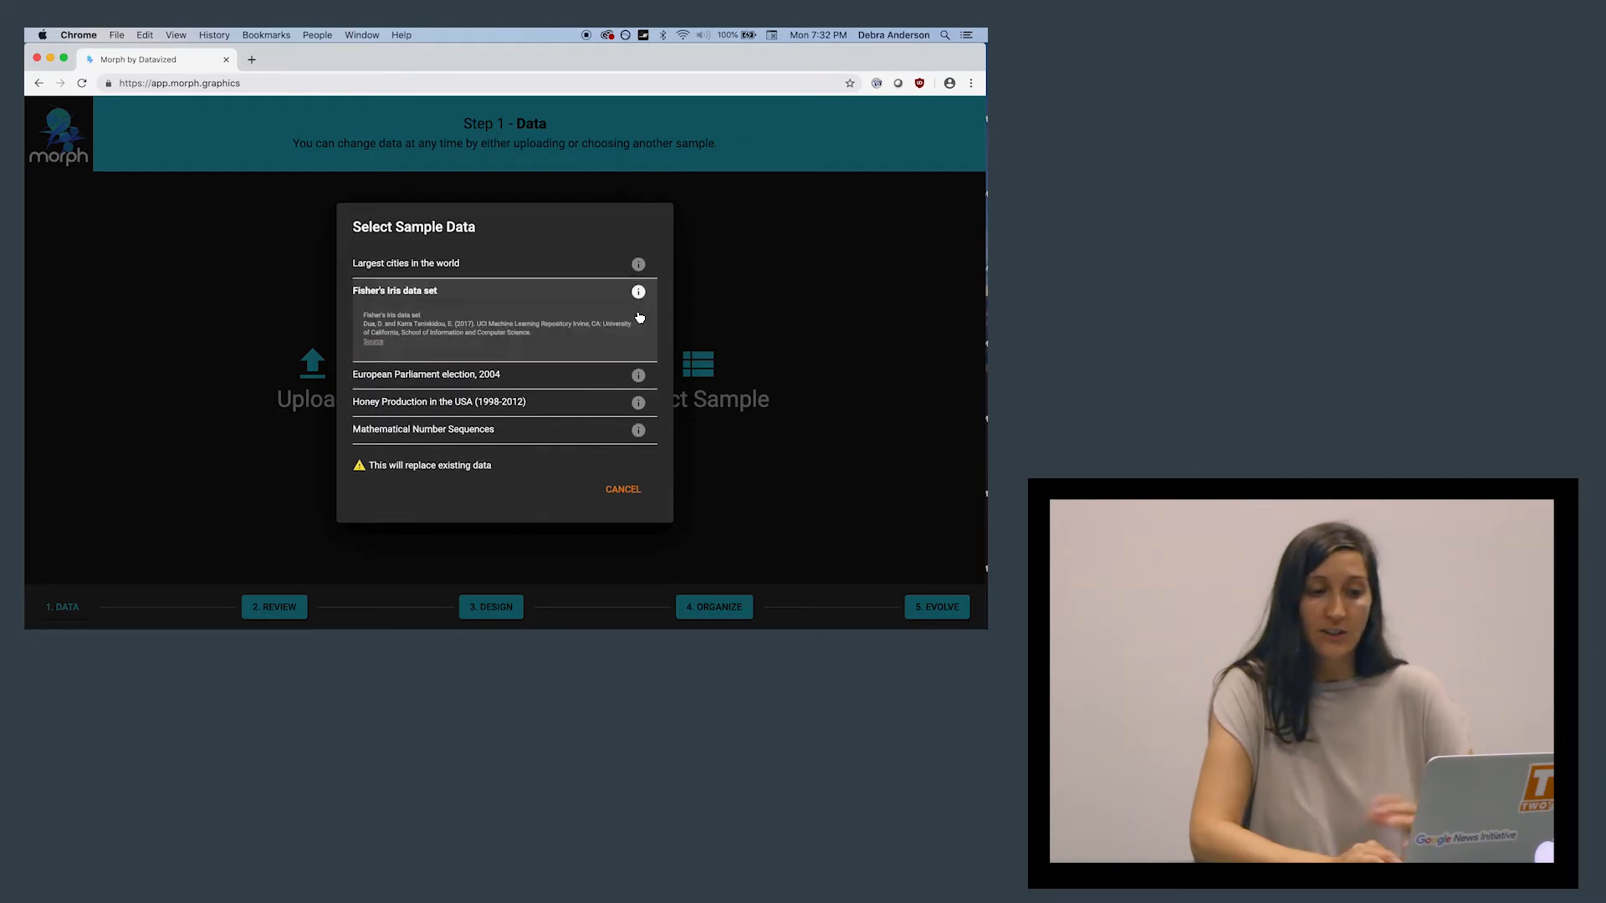
click(466, 330)
Choose the Radial Area chart type and fill its variable fields randomly
click(489, 607)
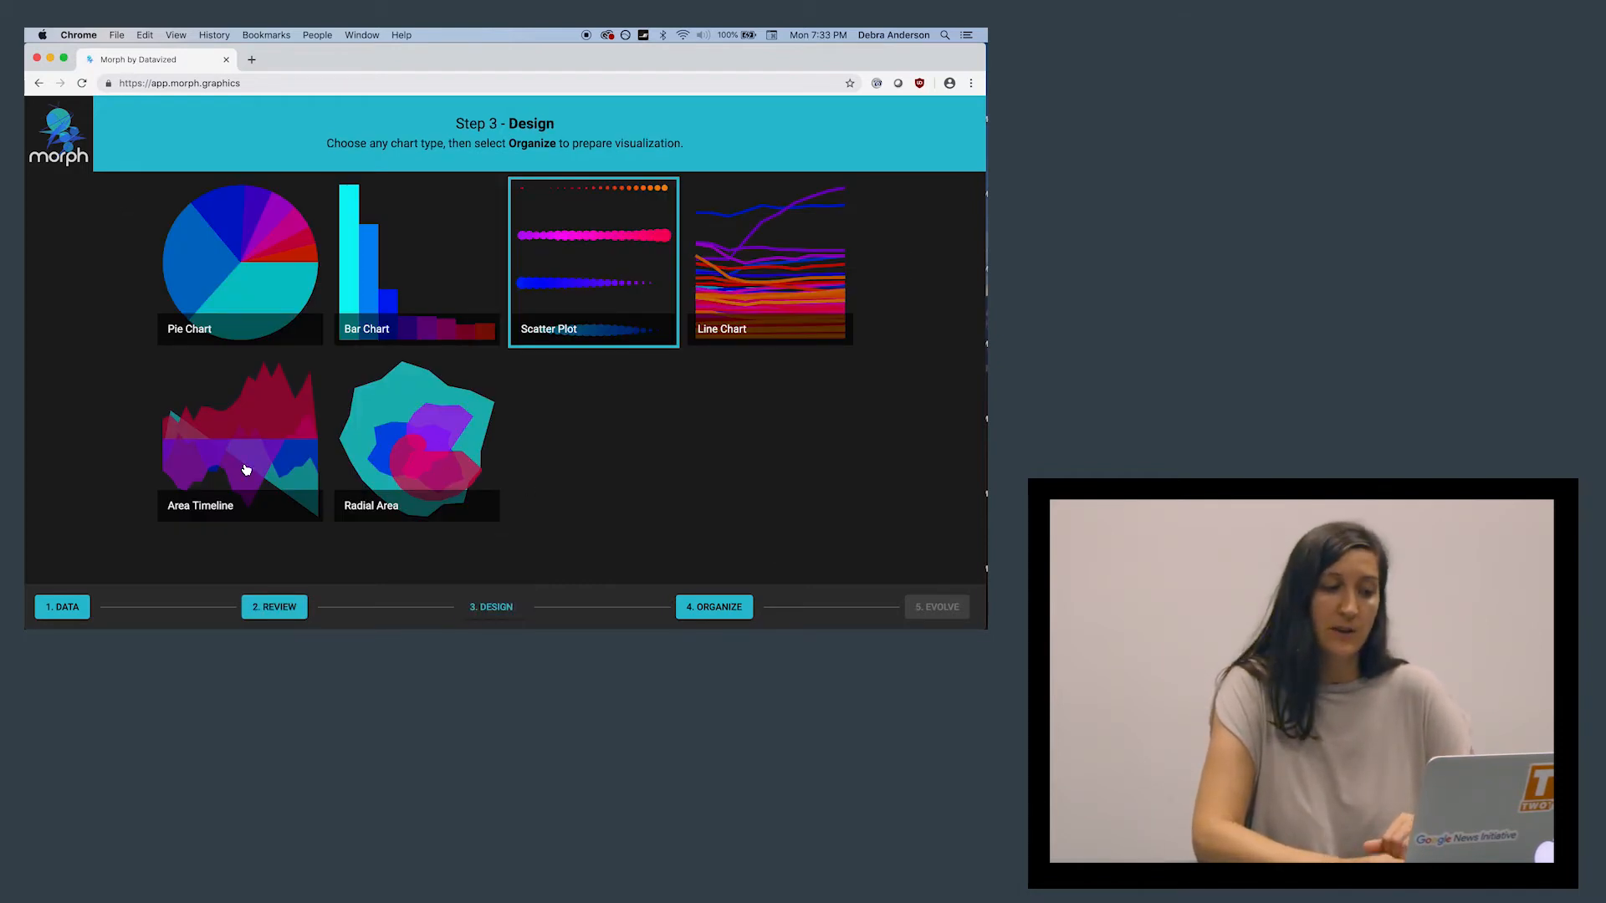
click(389, 448)
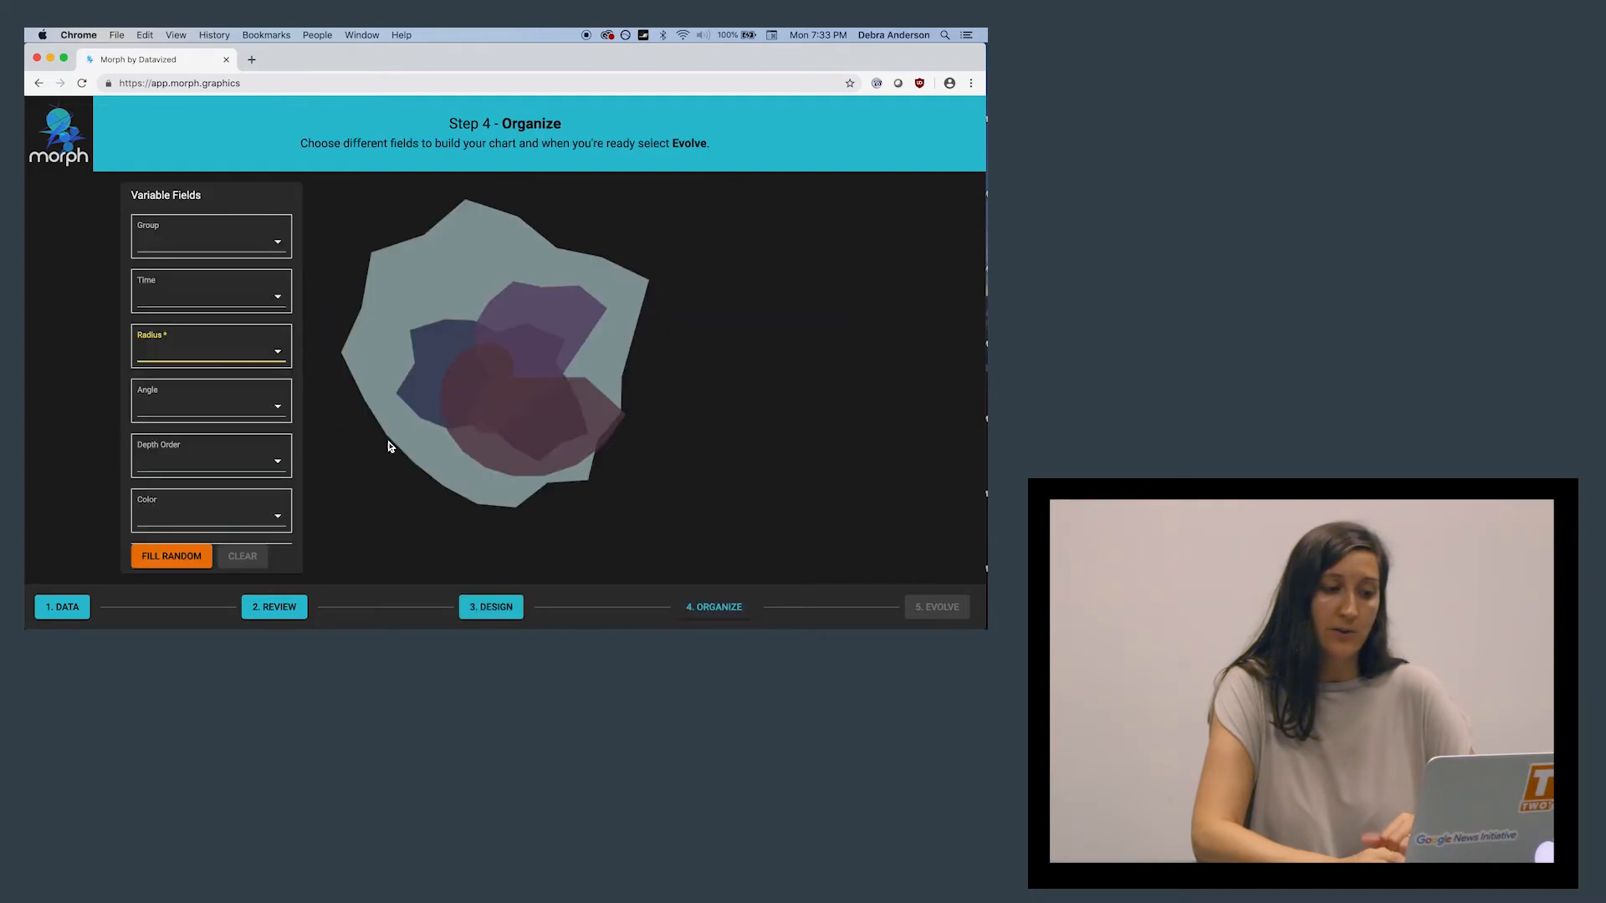
click(162, 549)
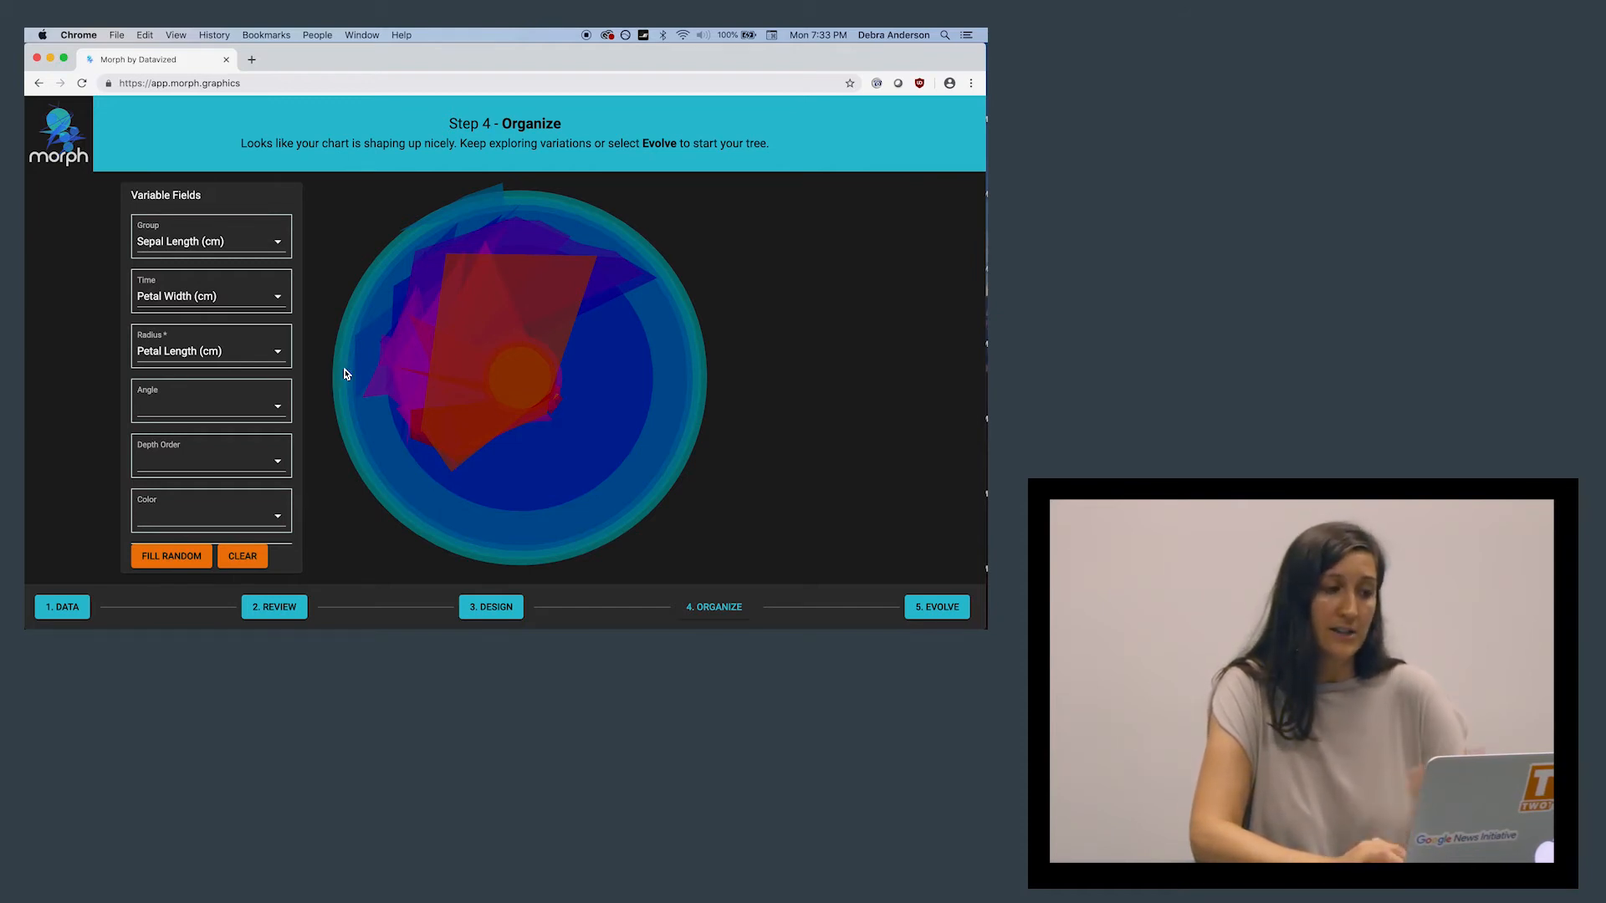
Look through the available choices for the Group, Time and Radius fields of the radial area chart
click(277, 242)
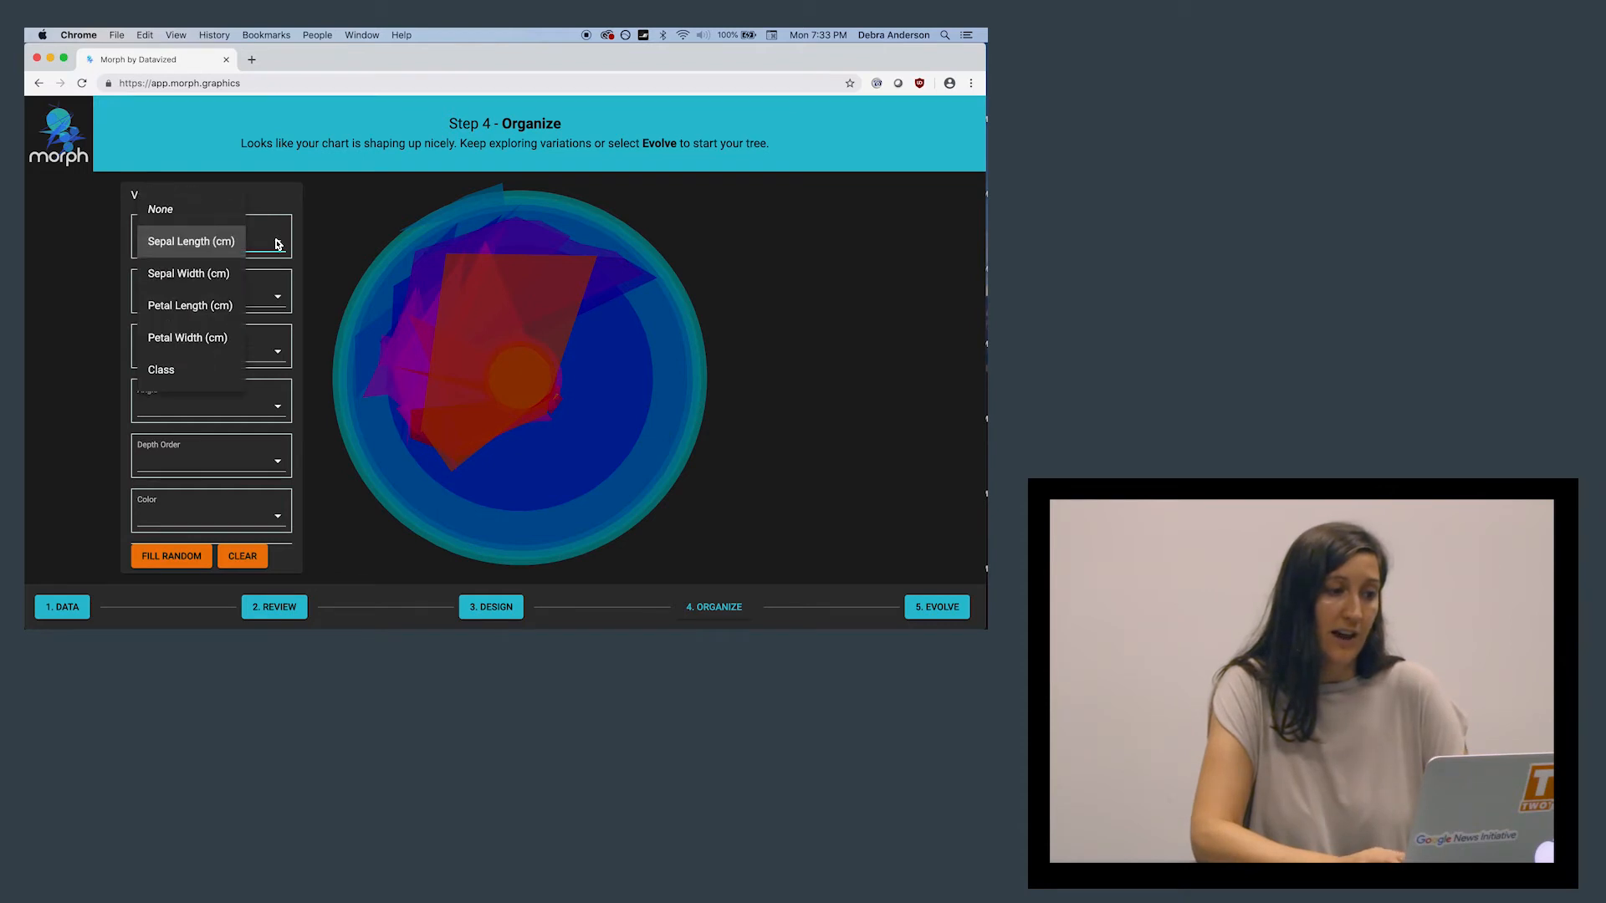
click(277, 244)
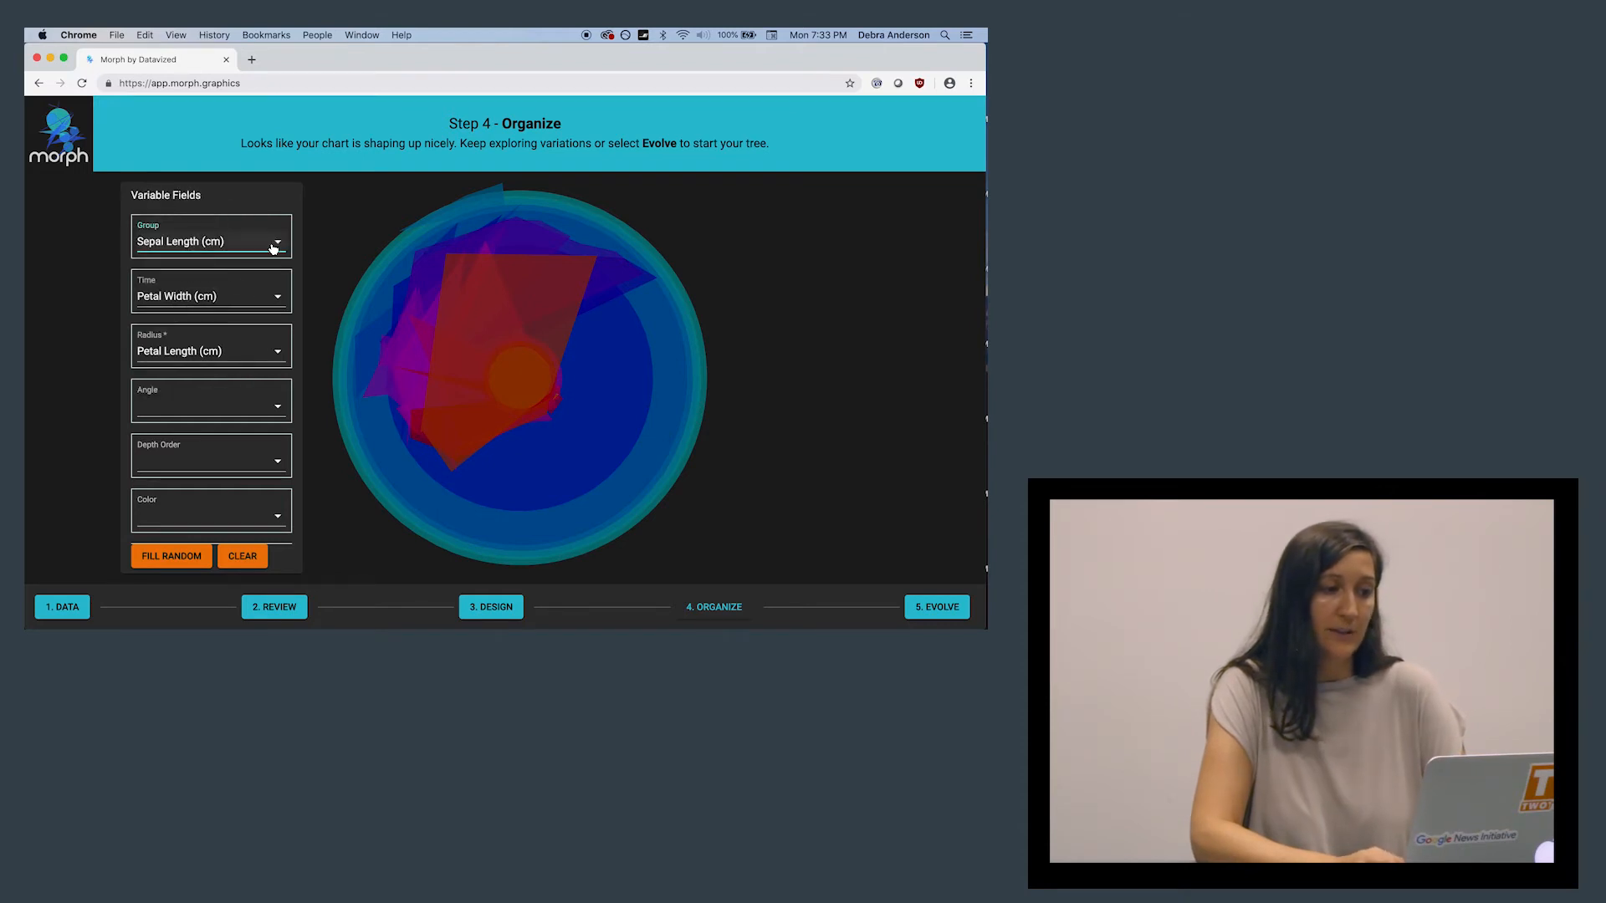
click(185, 303)
click(320, 289)
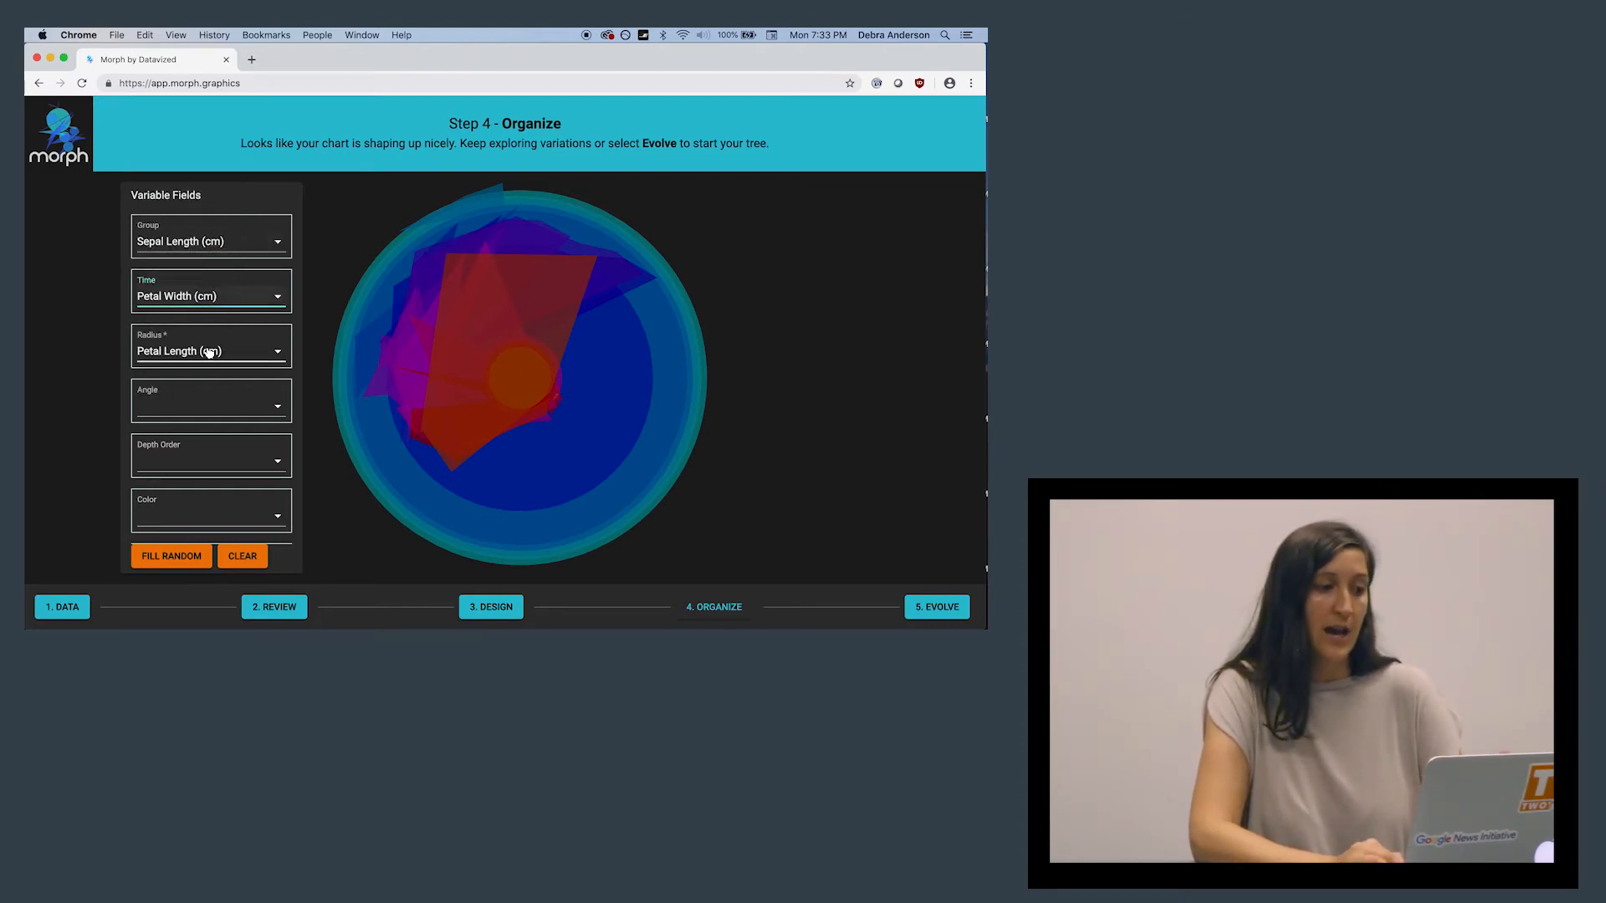
click(207, 353)
click(206, 353)
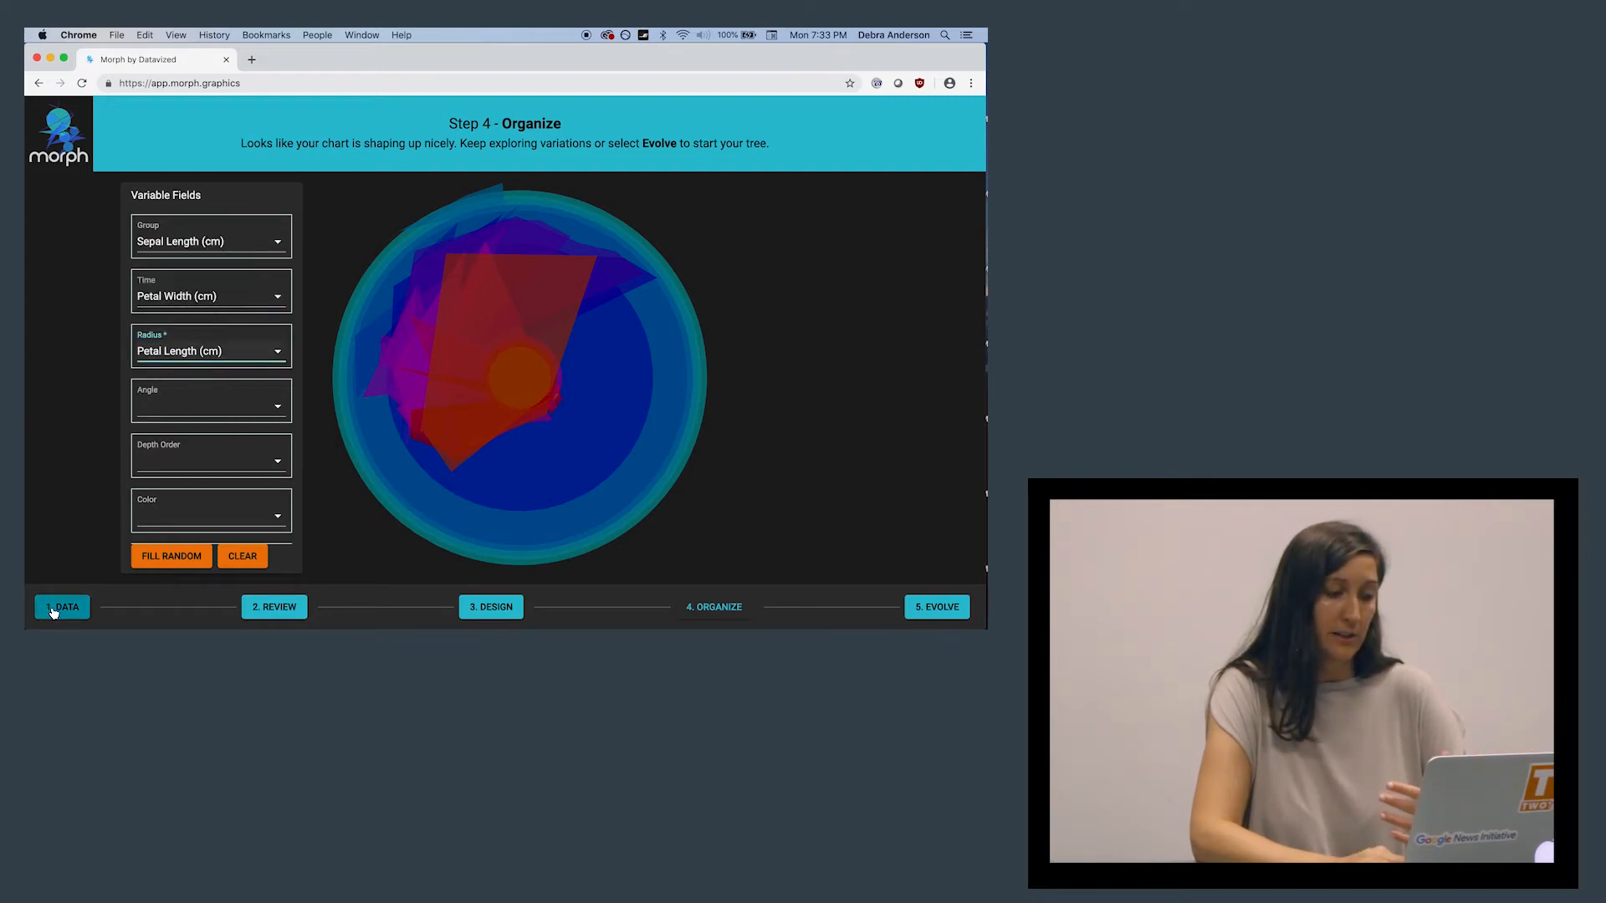
Review the Iris data table and refill the radial area chart's variable fields with a new random combination
click(276, 610)
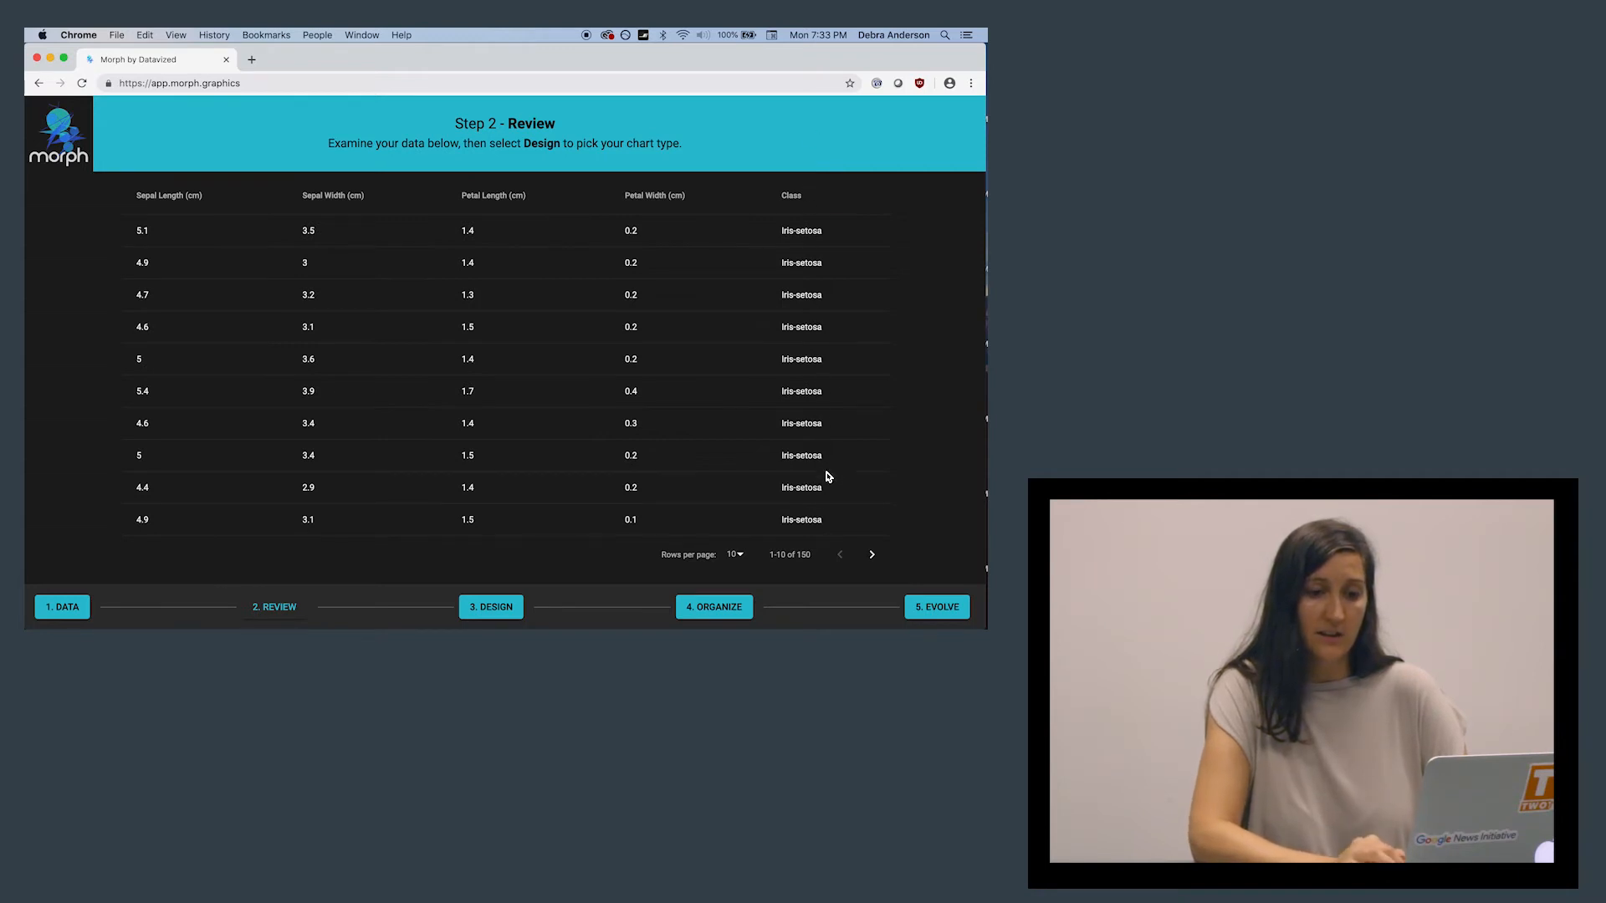
click(730, 616)
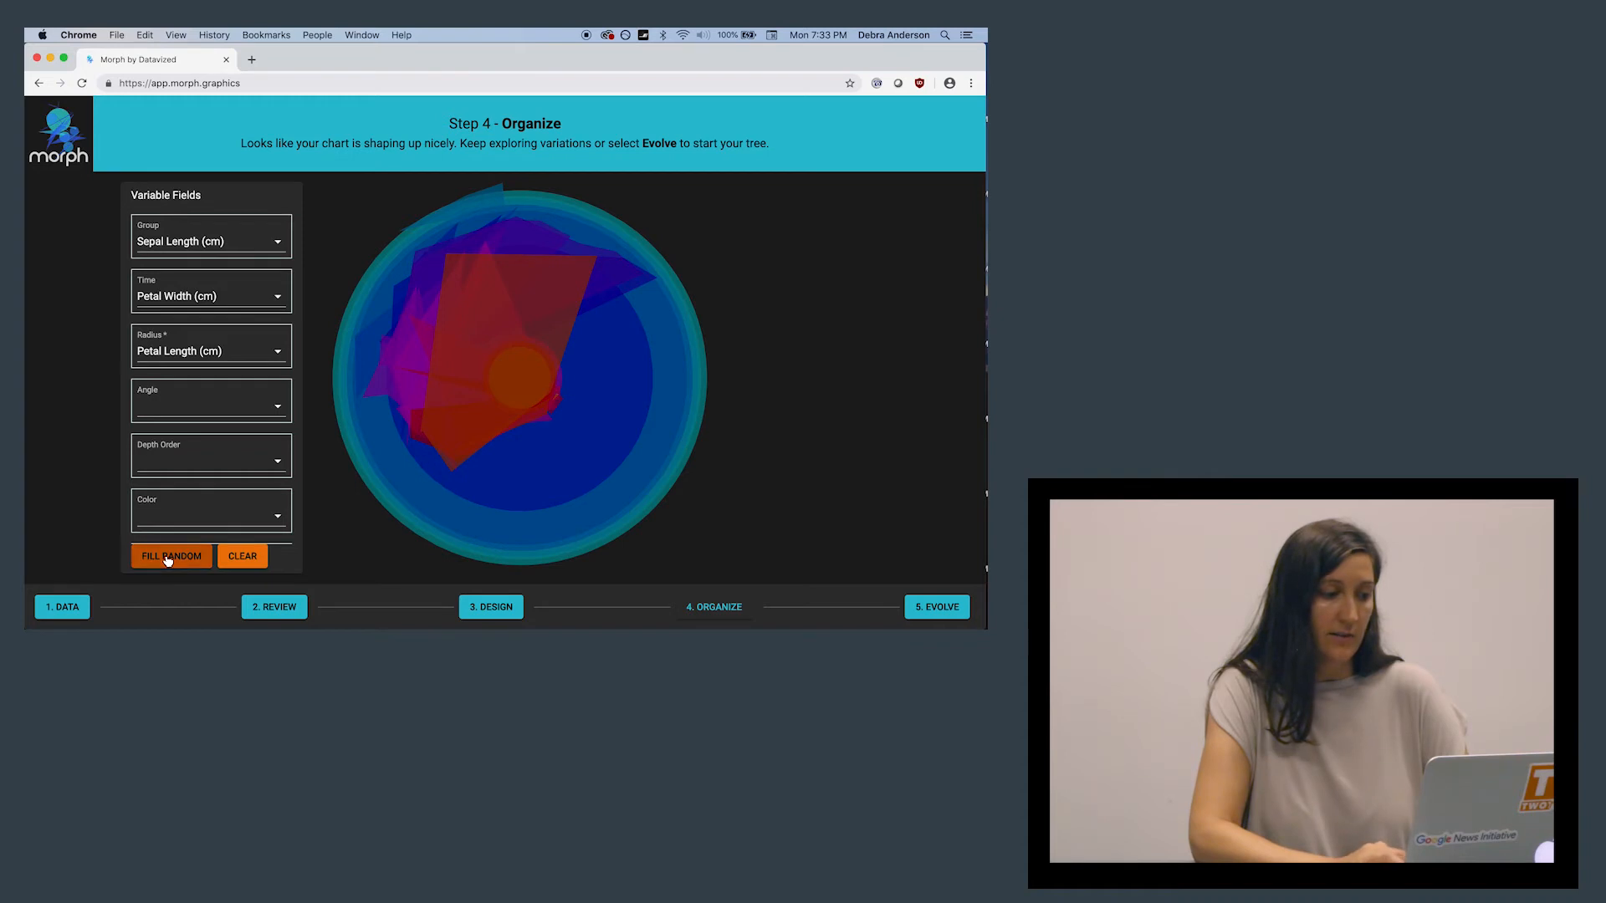
click(169, 562)
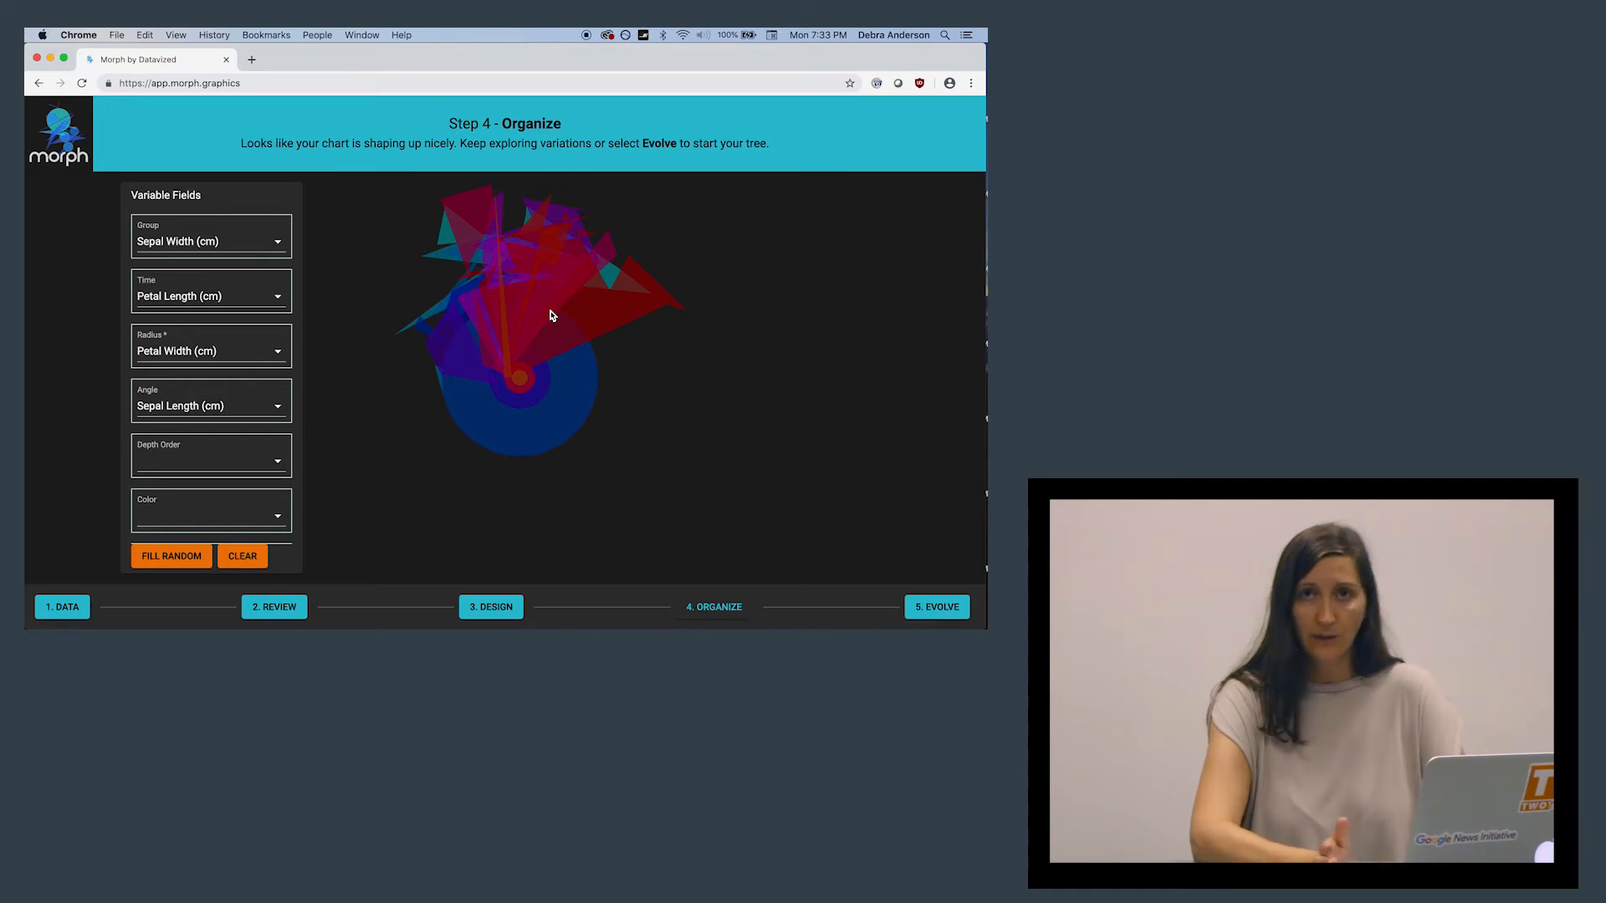
Start a tree from the radial area chart, evolving the root leaf and its red-and-blue offspring at the upper left
click(935, 611)
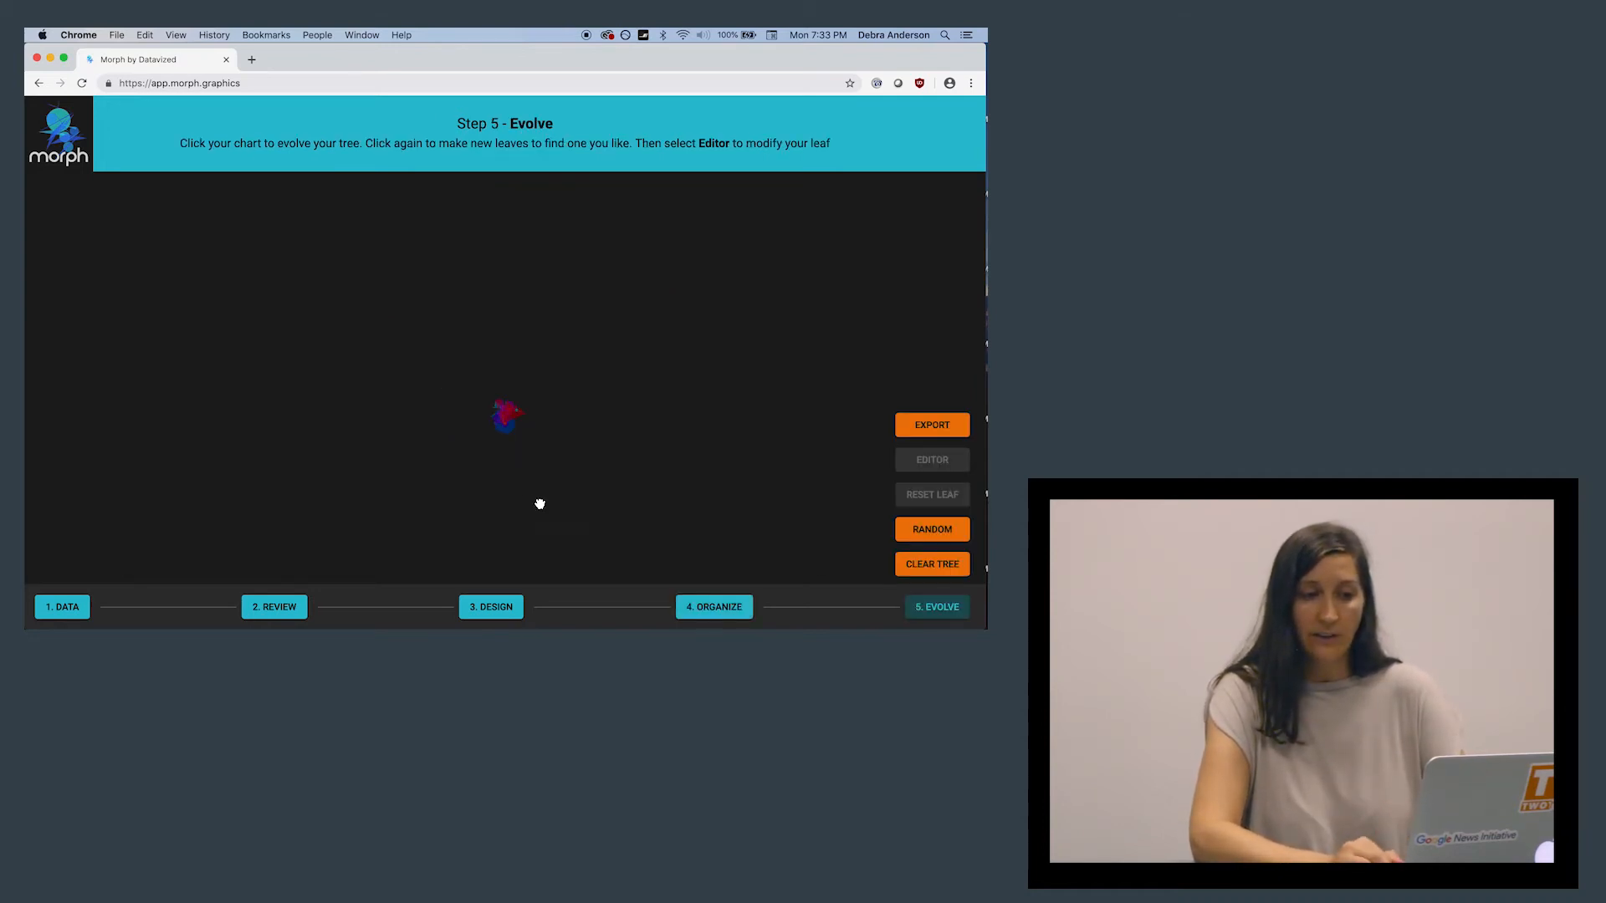
click(504, 418)
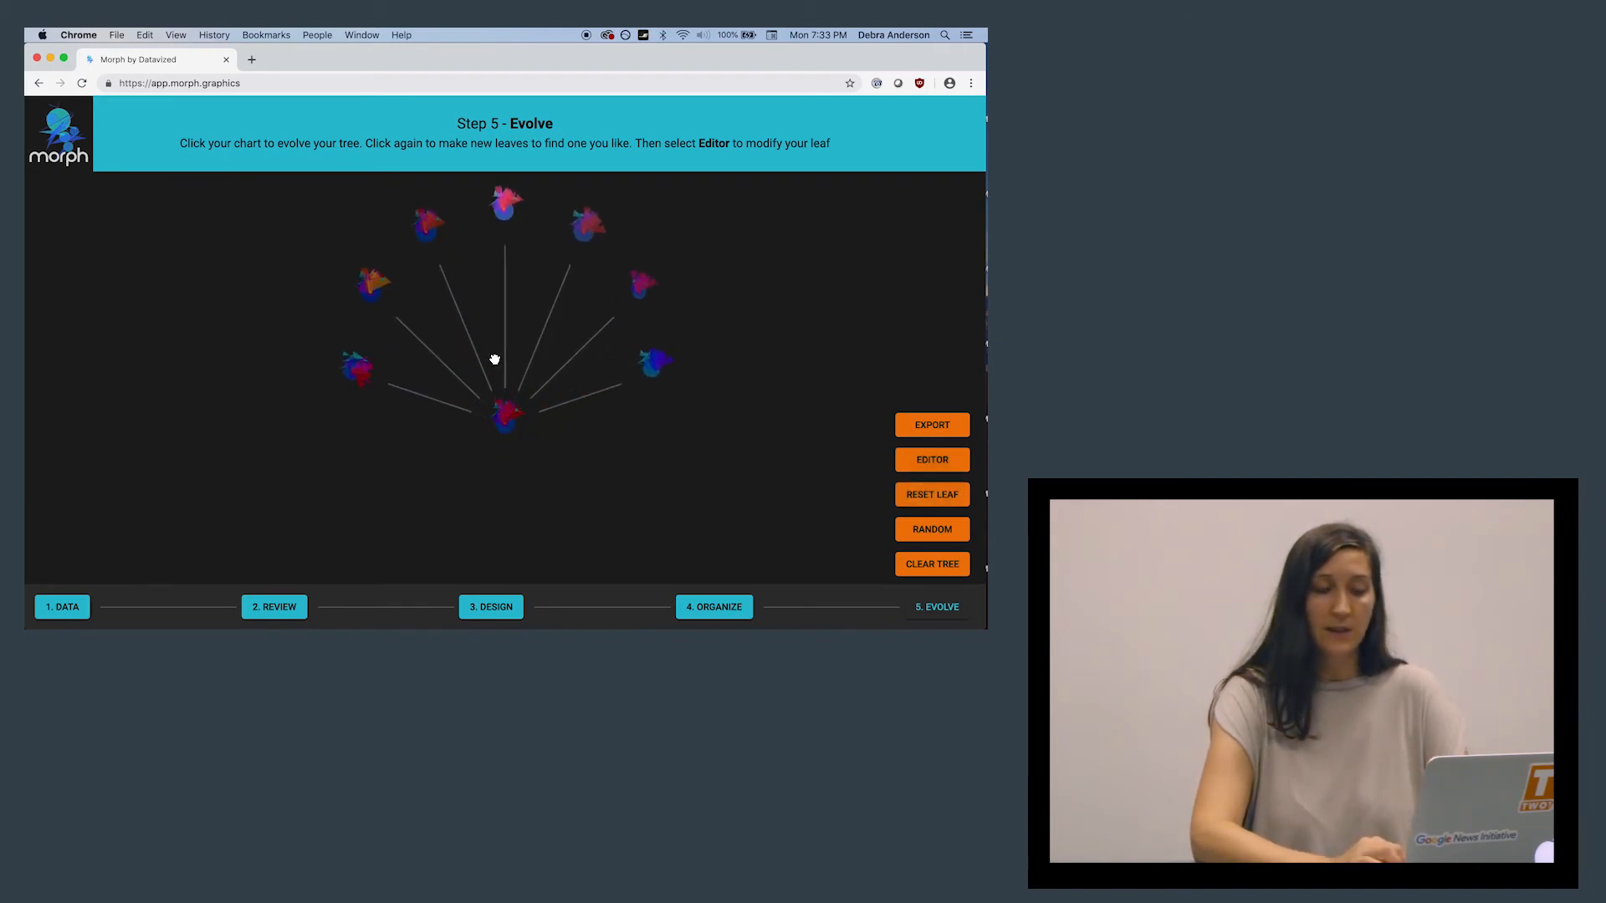
click(428, 220)
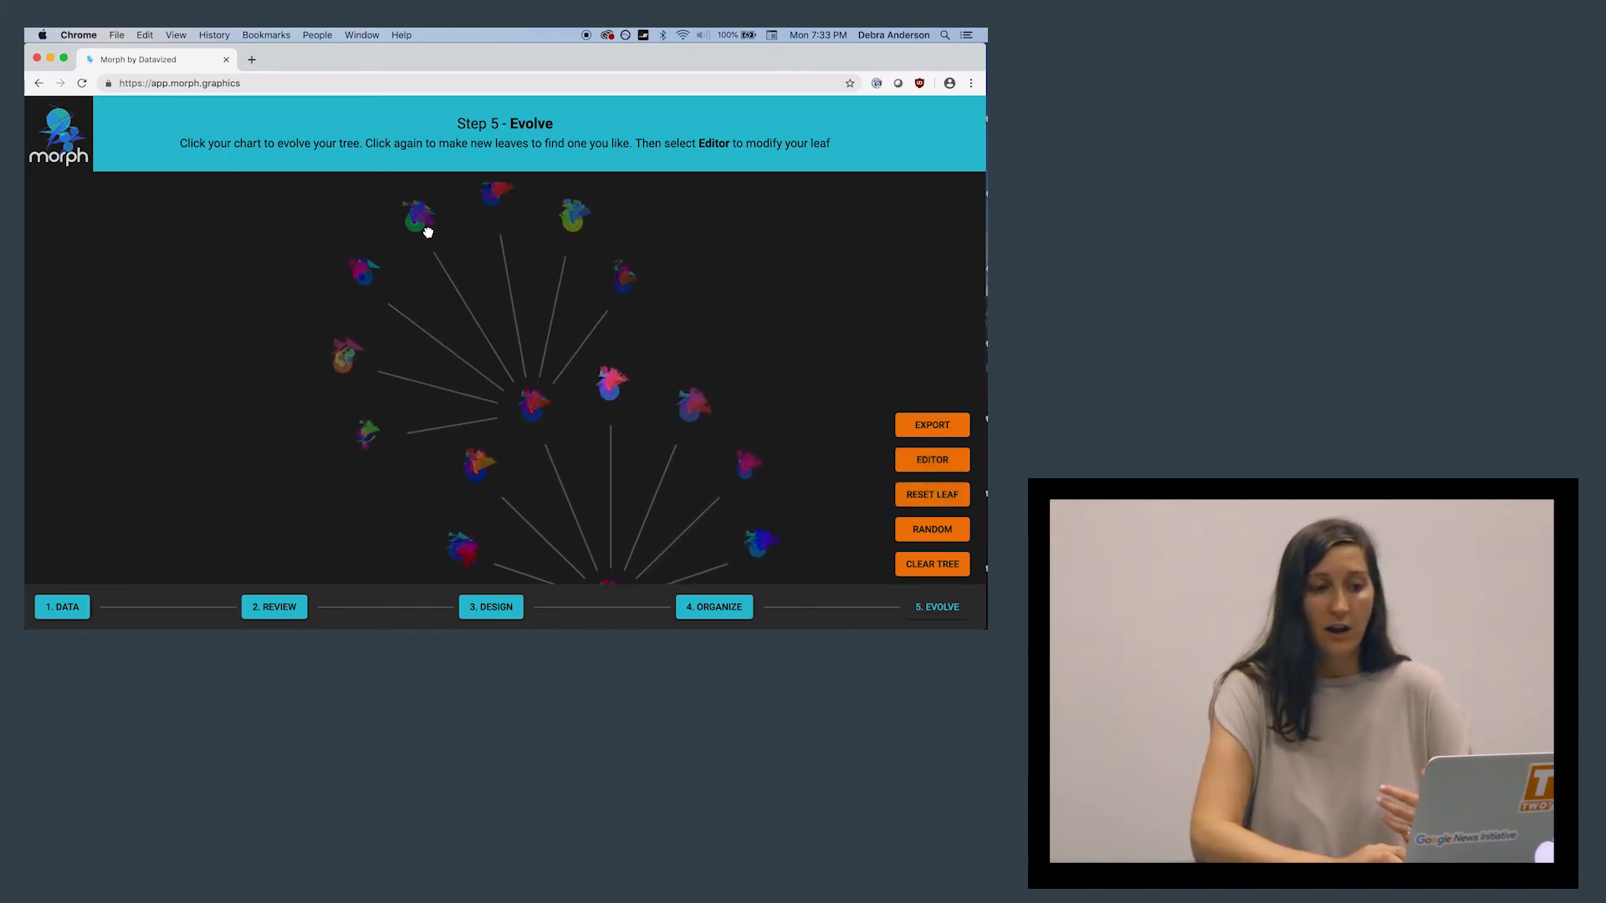
Evolve the green-and-blue leaf at the tree's upper left, then two successive green-and-purple descendants
click(417, 223)
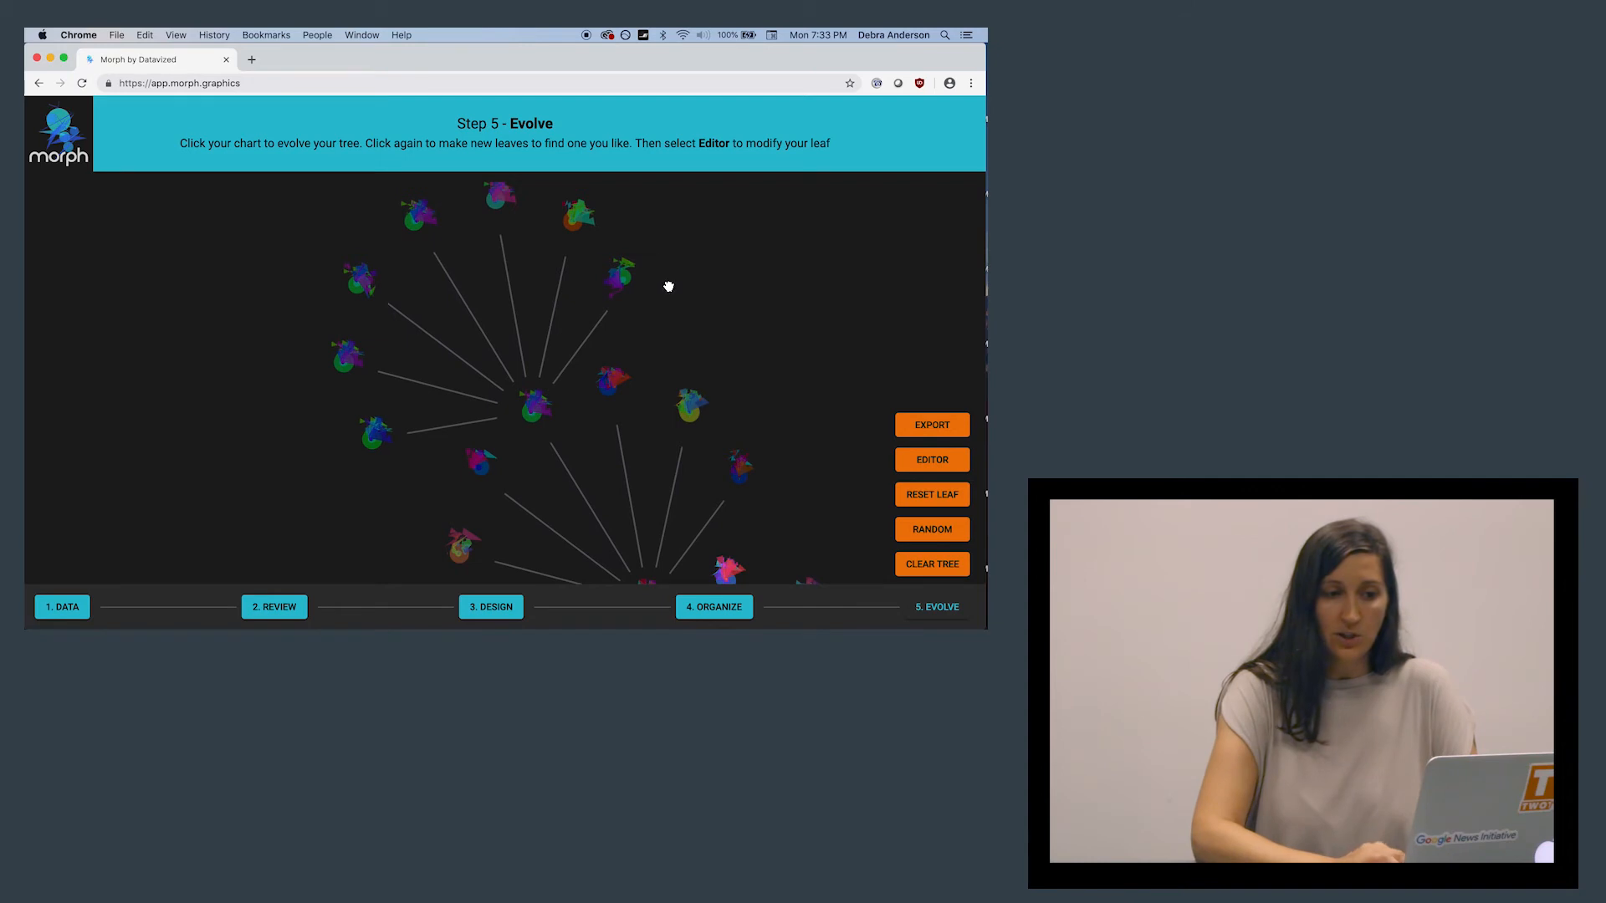
click(635, 281)
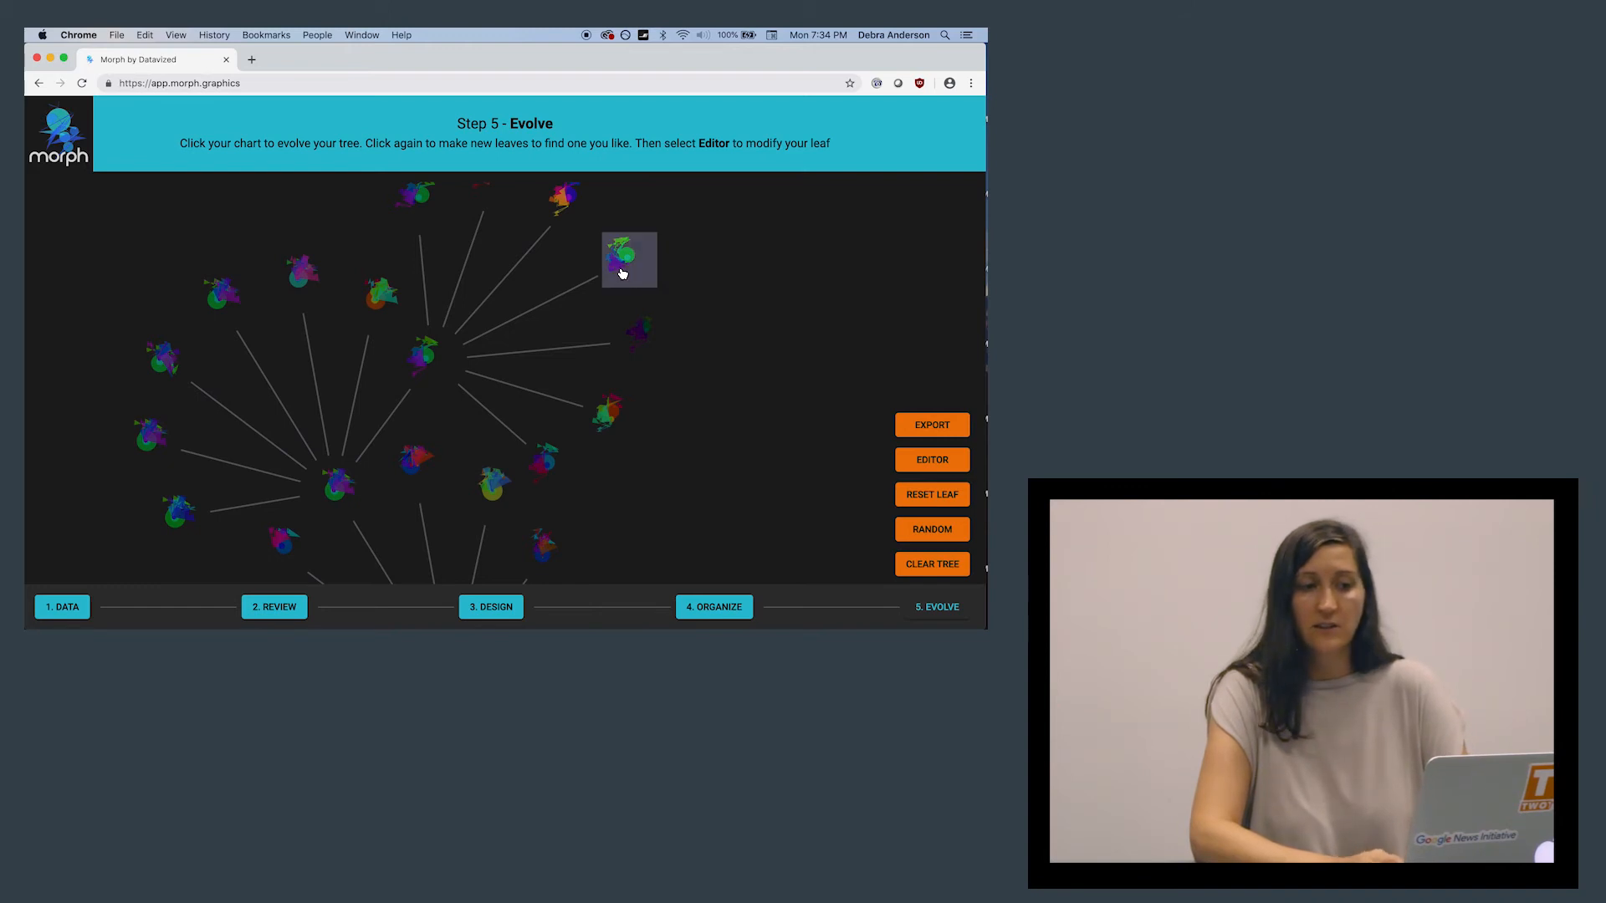
click(620, 268)
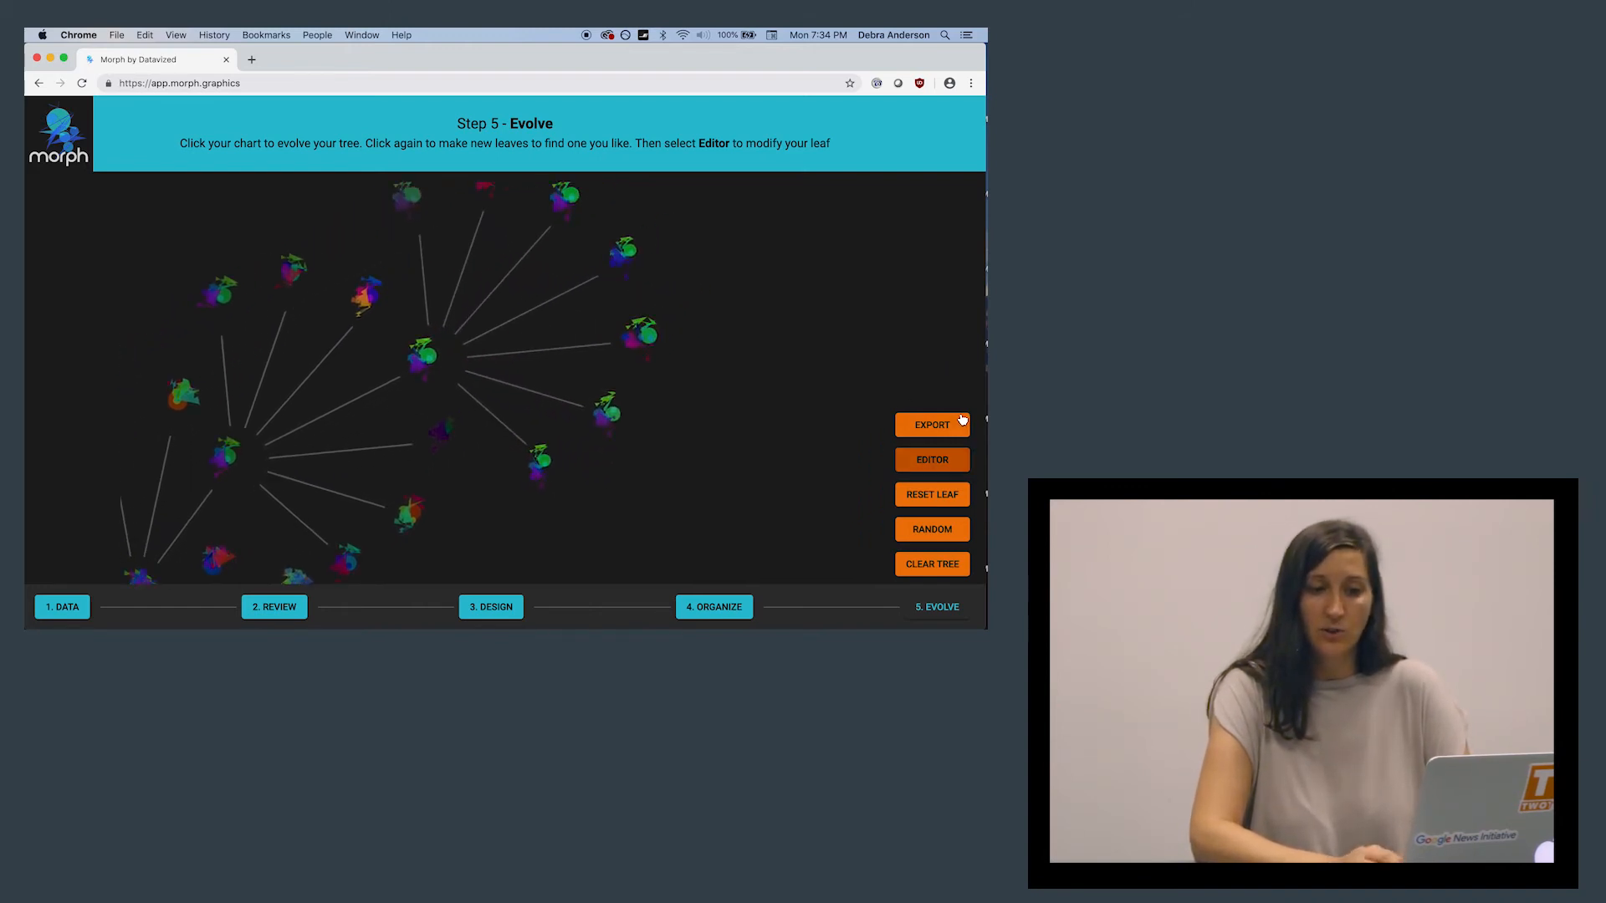
Open a green-and-purple leaf from the newest generation in the leaf editor and expand its Color settings
click(962, 423)
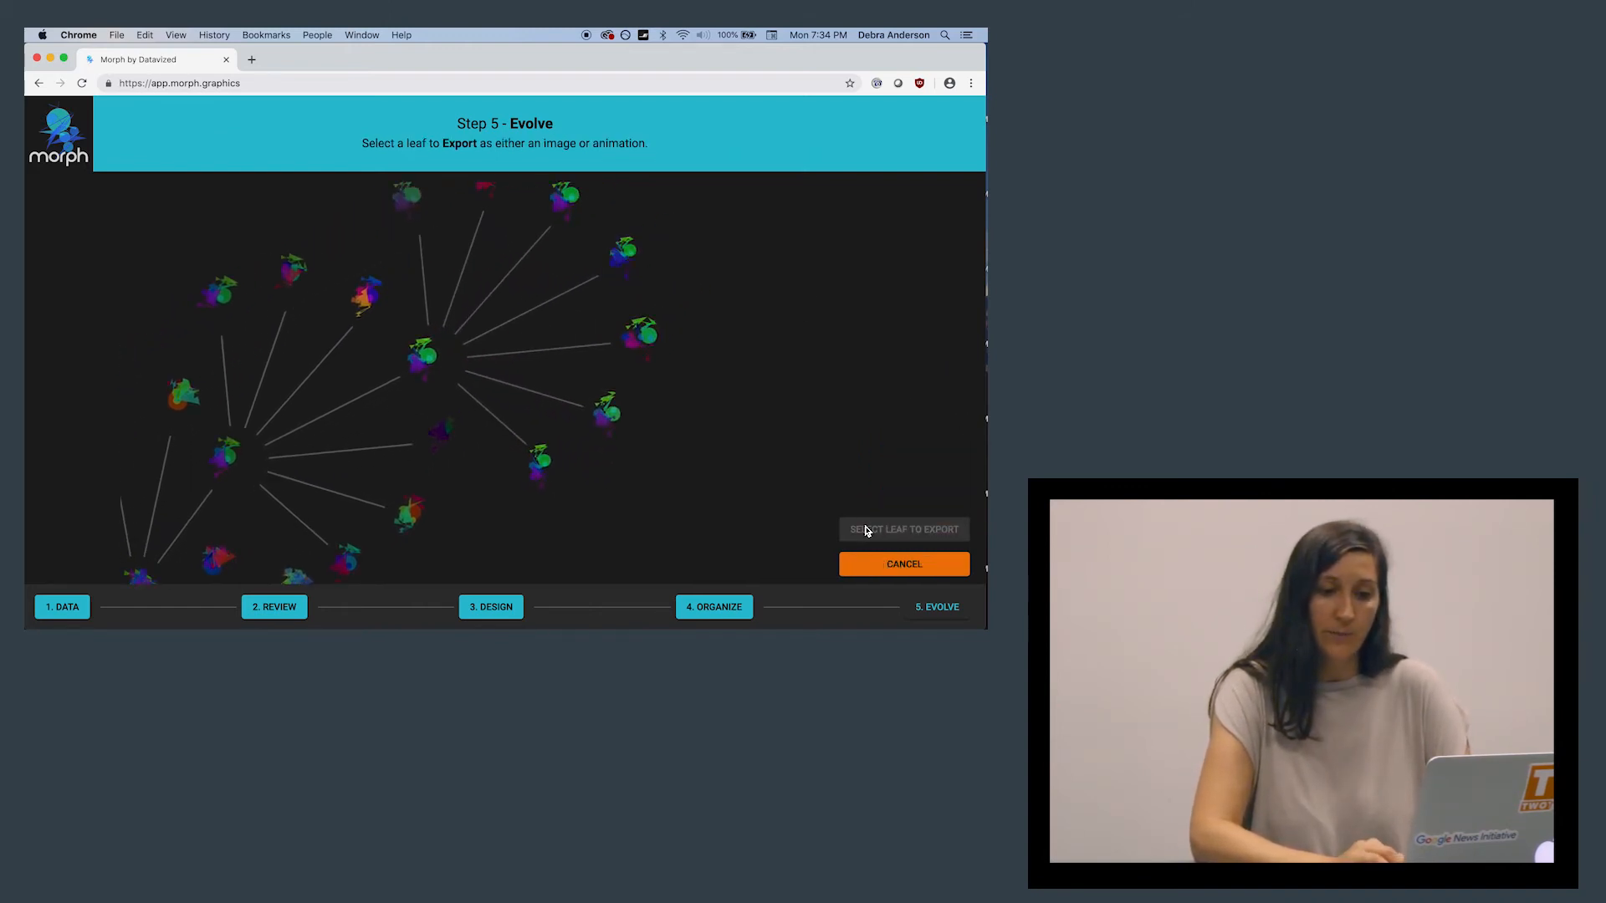
click(903, 563)
click(914, 459)
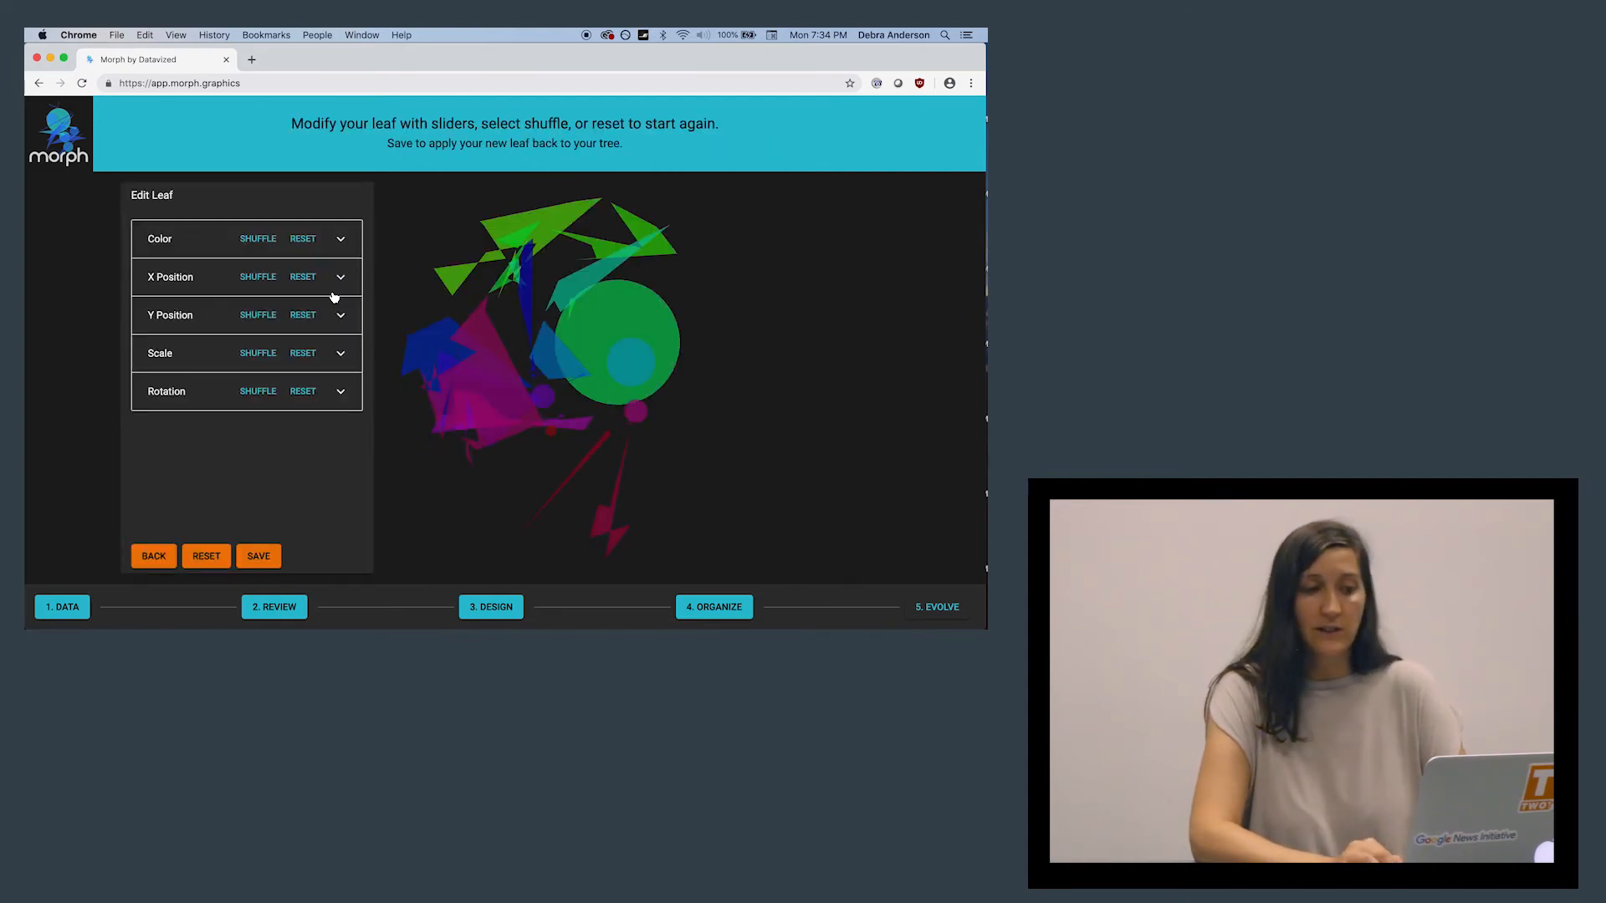
click(342, 240)
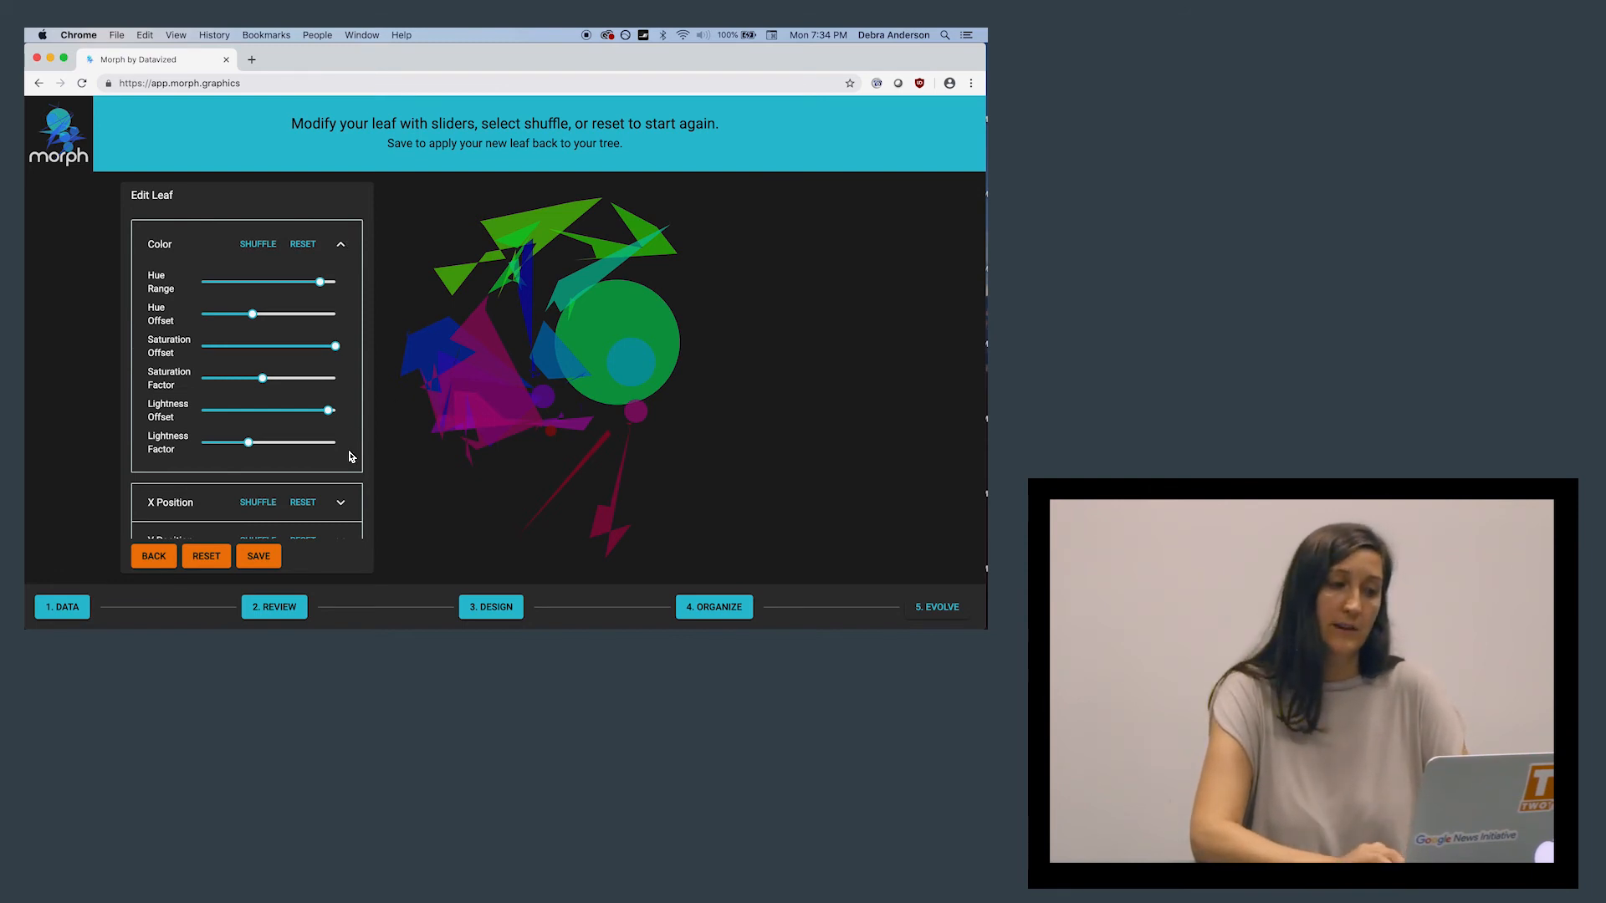
scroll(351, 456, down, 3)
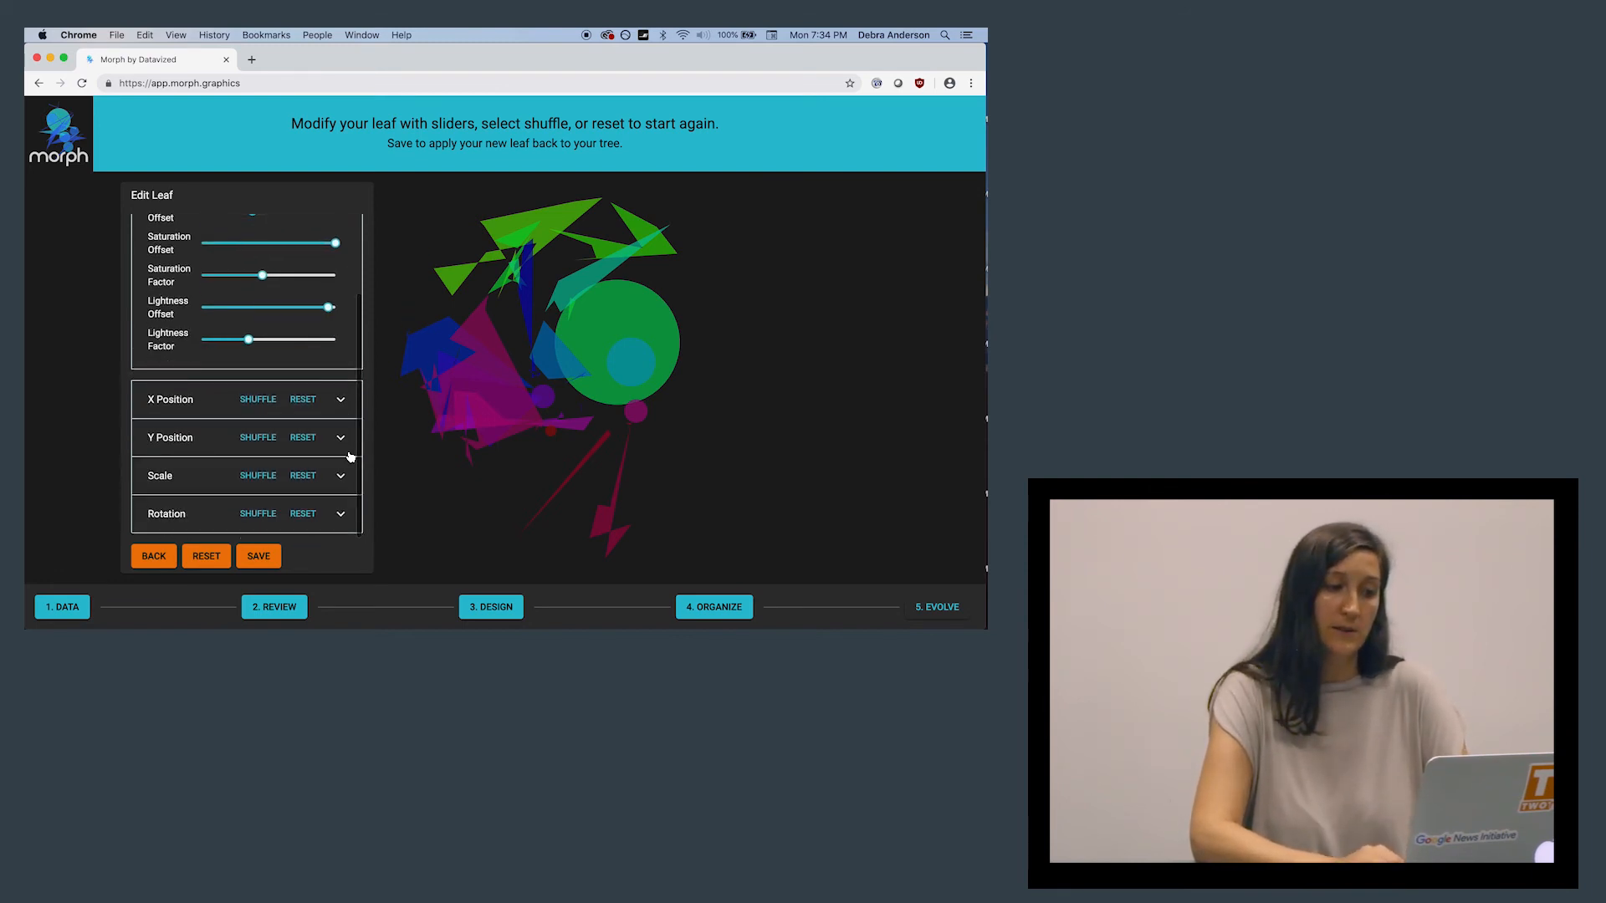
Lower the leaf's X Position Offset and raise its X Position Rank Factor
click(344, 401)
scroll(343, 457, down, 3)
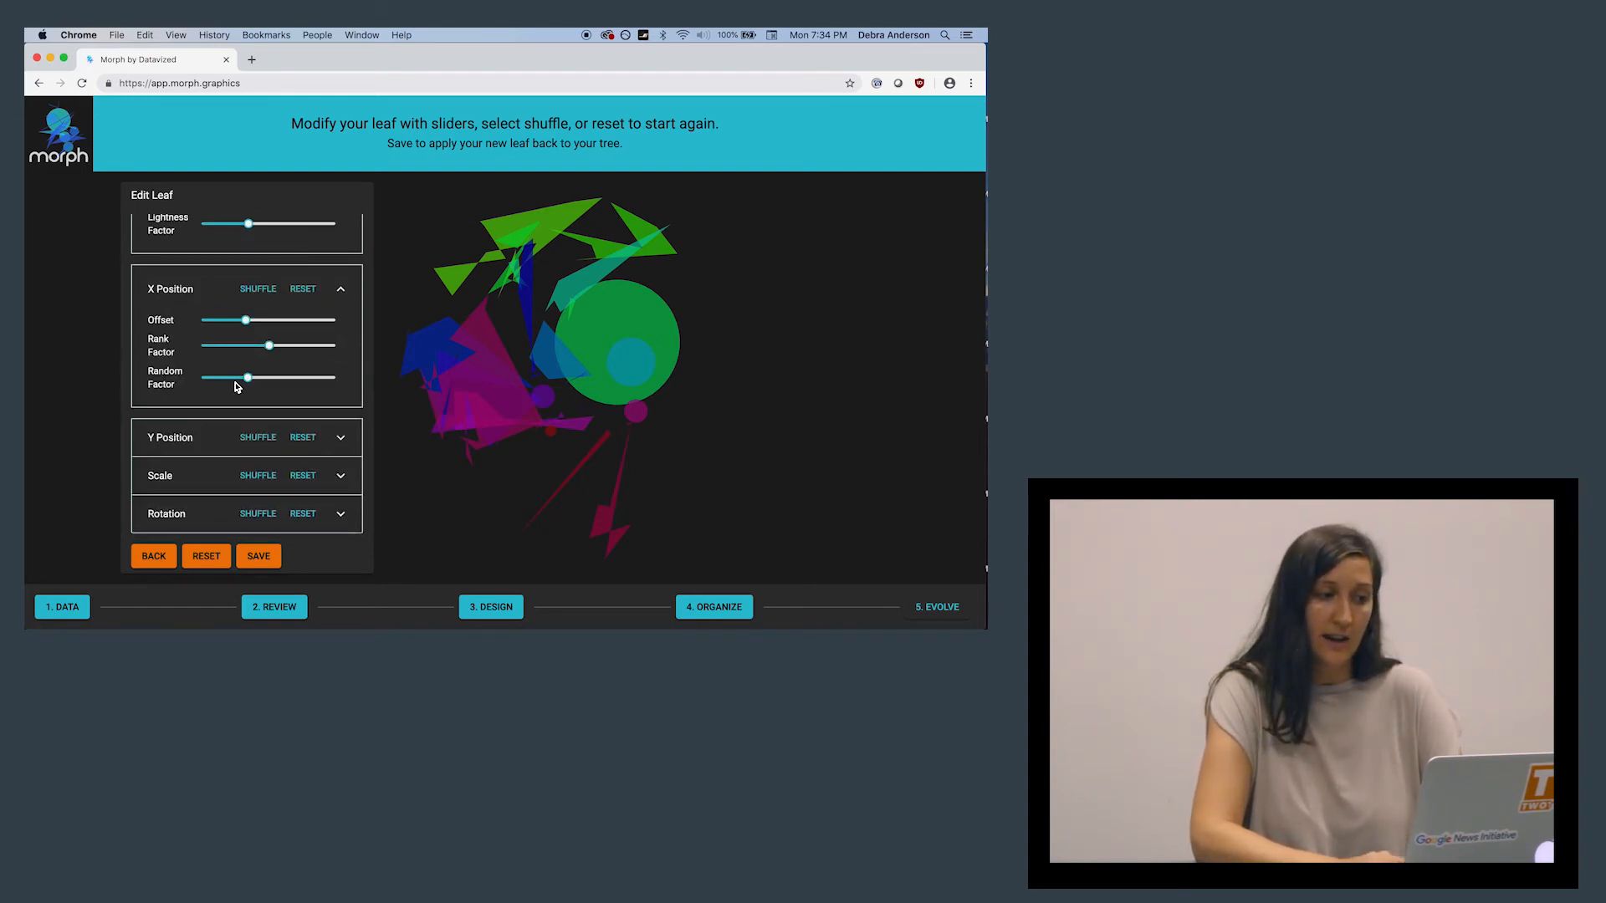
click(342, 514)
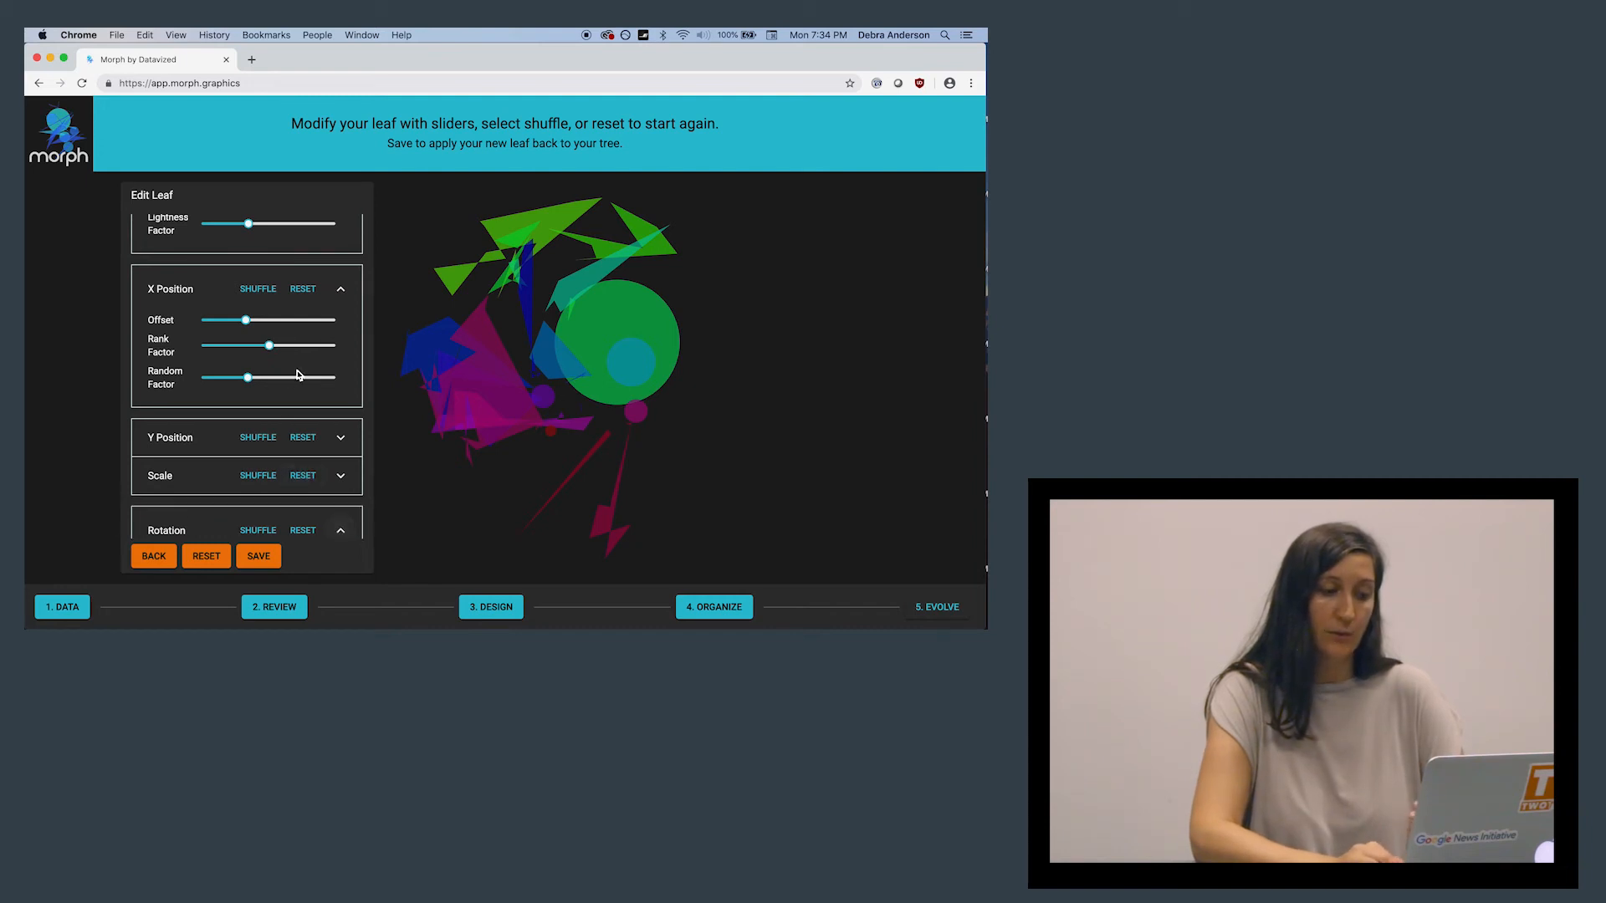
drag(245, 319, 351, 347)
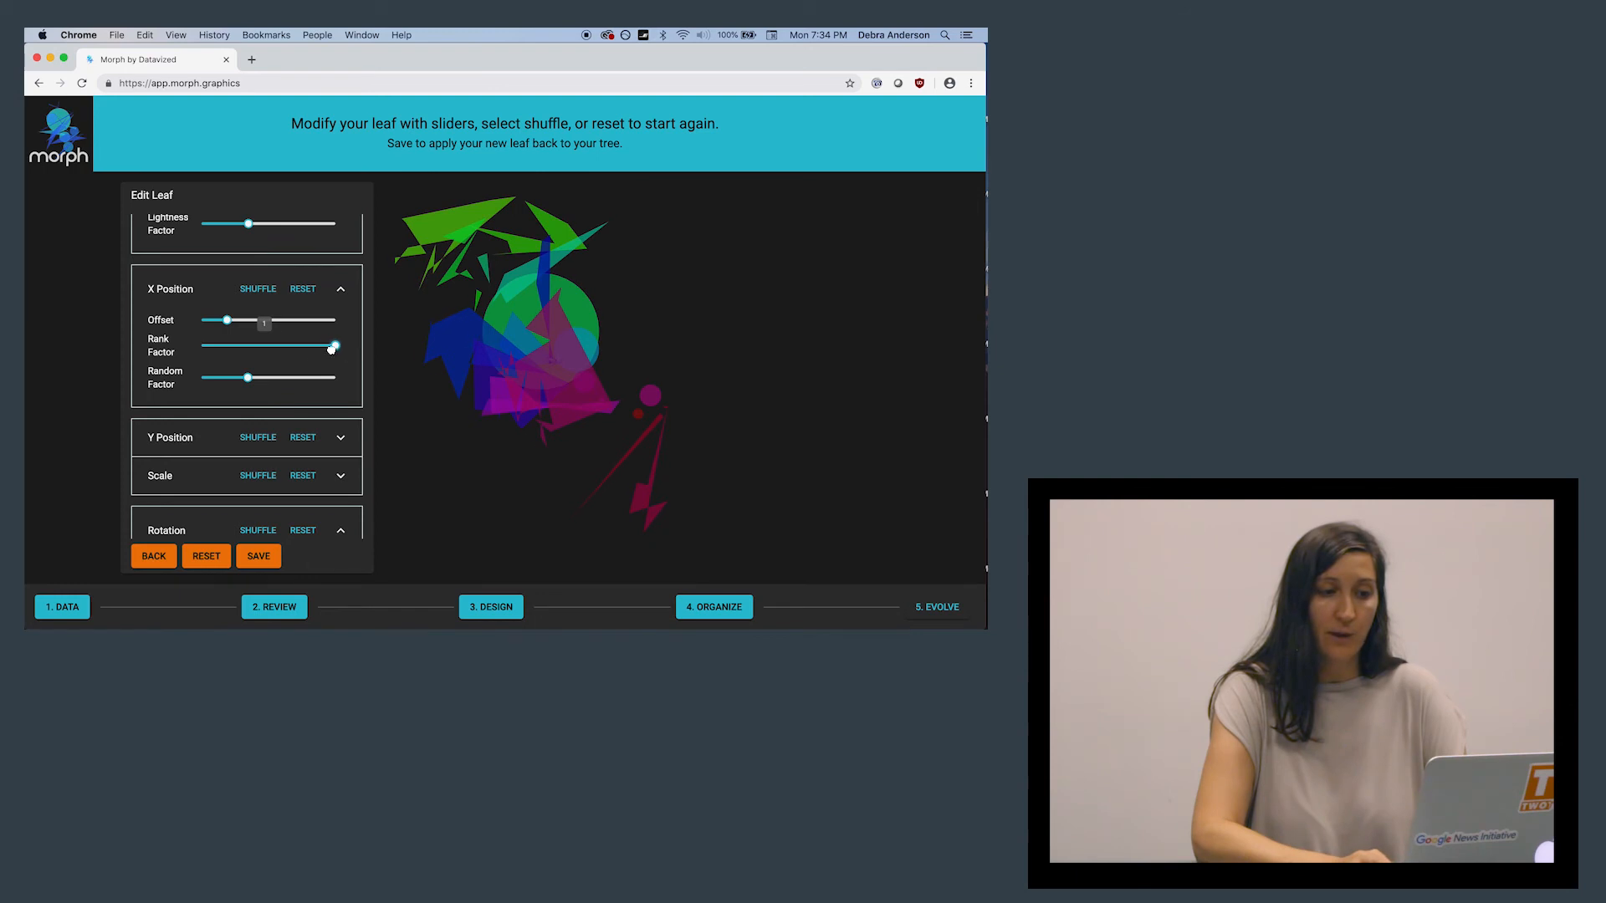
Reduce the leaf's Hue Range, set its Hue Offset to -0.1, and adjust its Saturation Factor and Lightness Offset
scroll(309, 351, up, 5)
drag(322, 280, 262, 311)
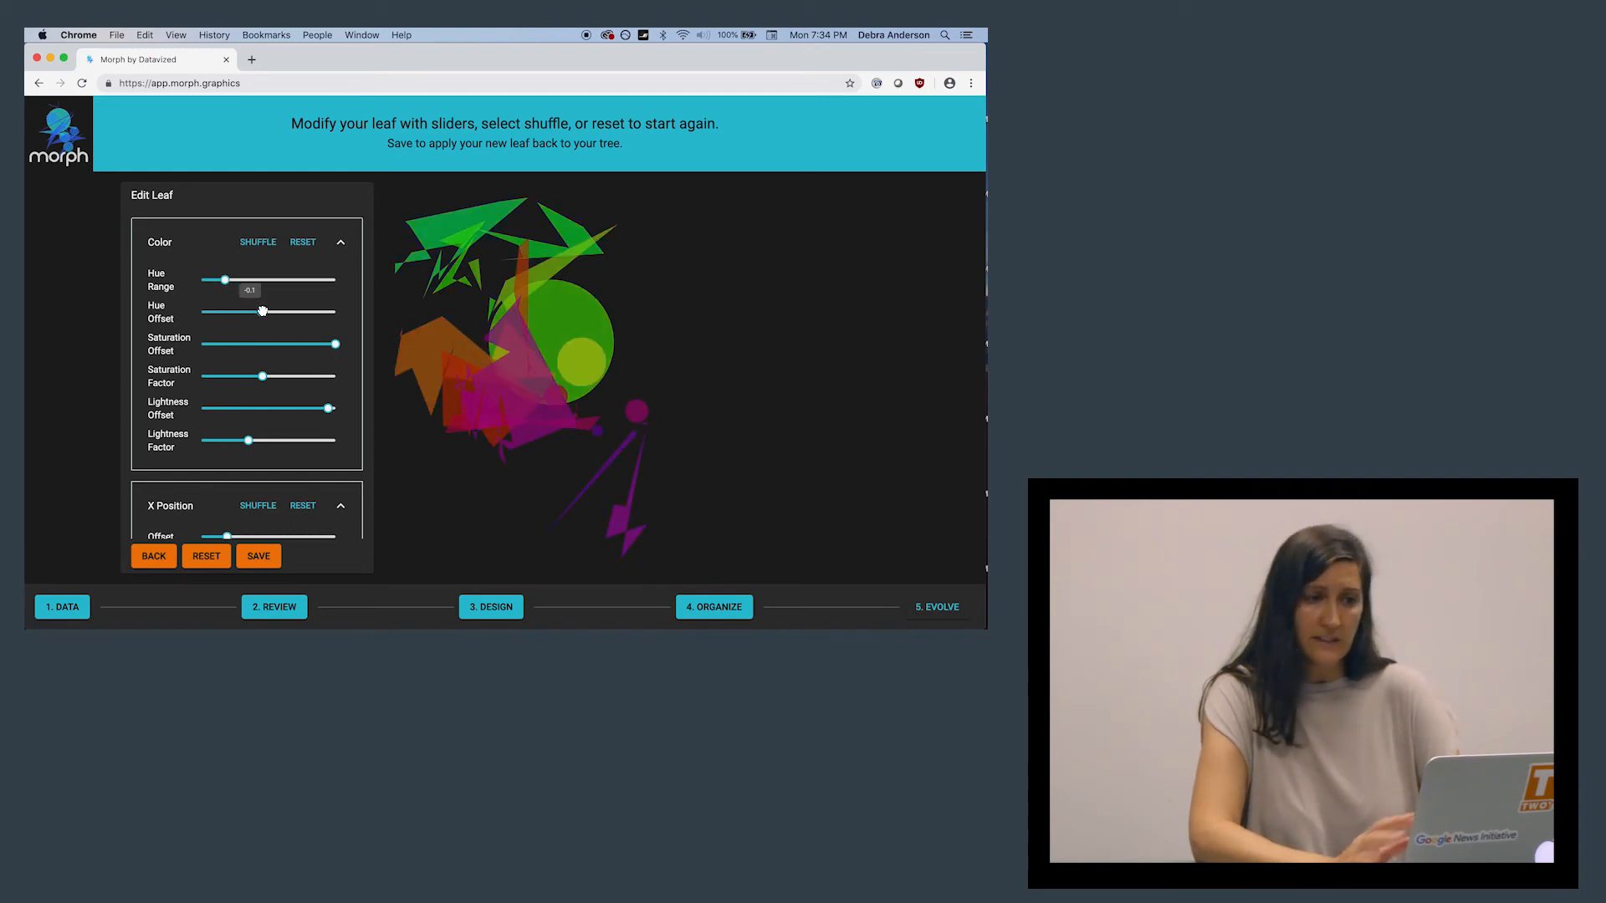
drag(263, 376, 343, 406)
click(262, 408)
Raise the leaf's Y Position Offset and Rank Factor close to their maximum and set its Random Factor to -0.08
scroll(282, 459, down, 5)
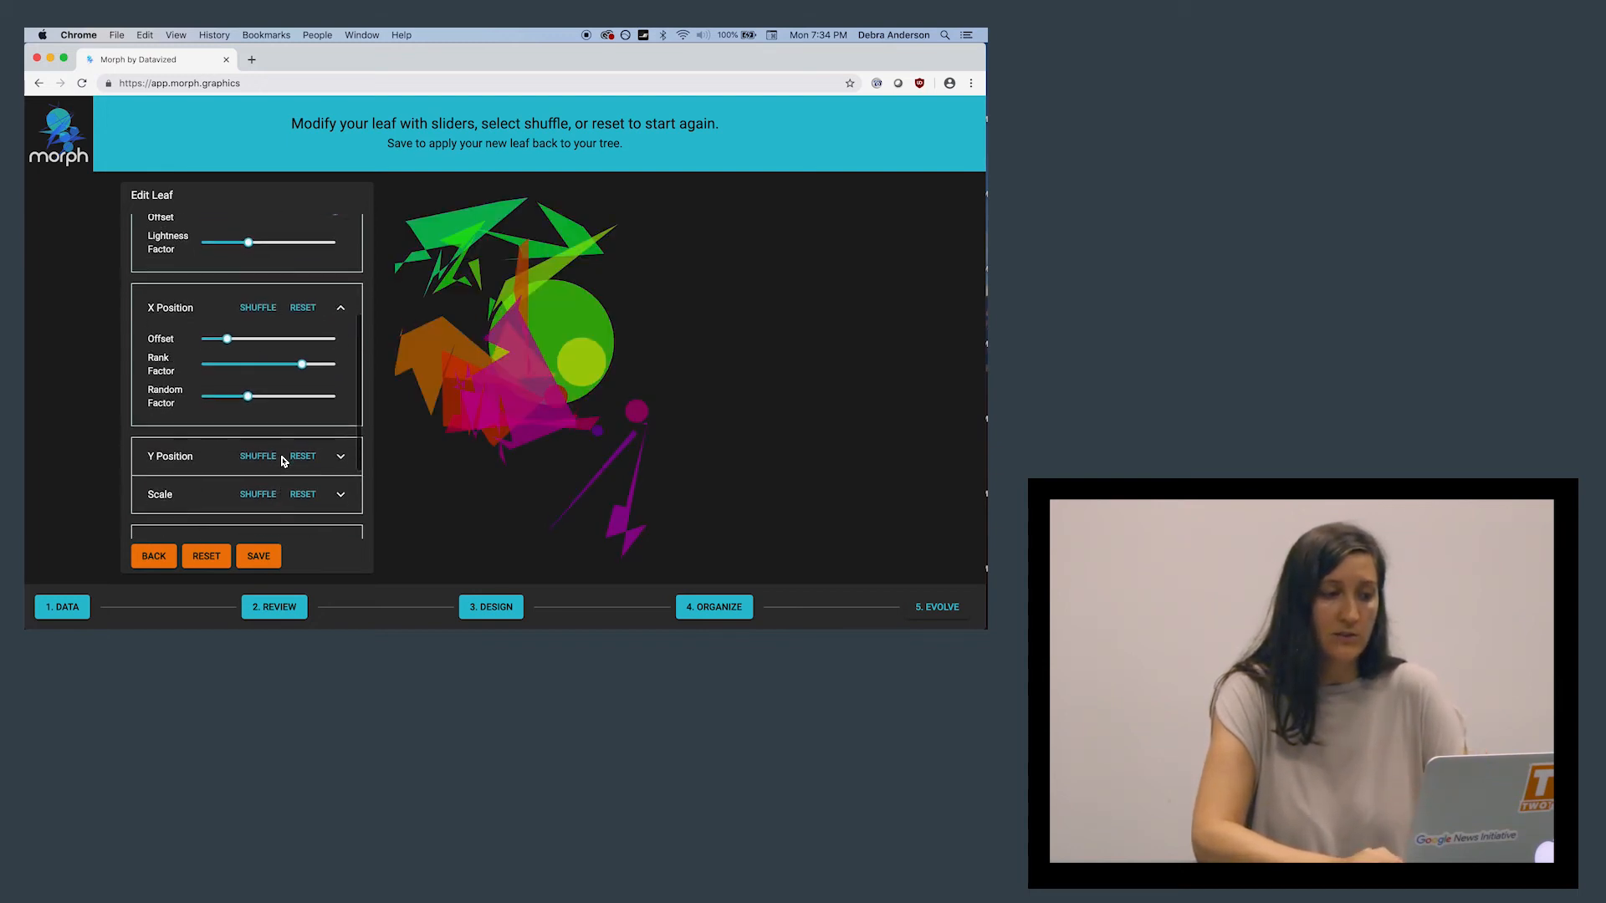
scroll(283, 462, down, 2)
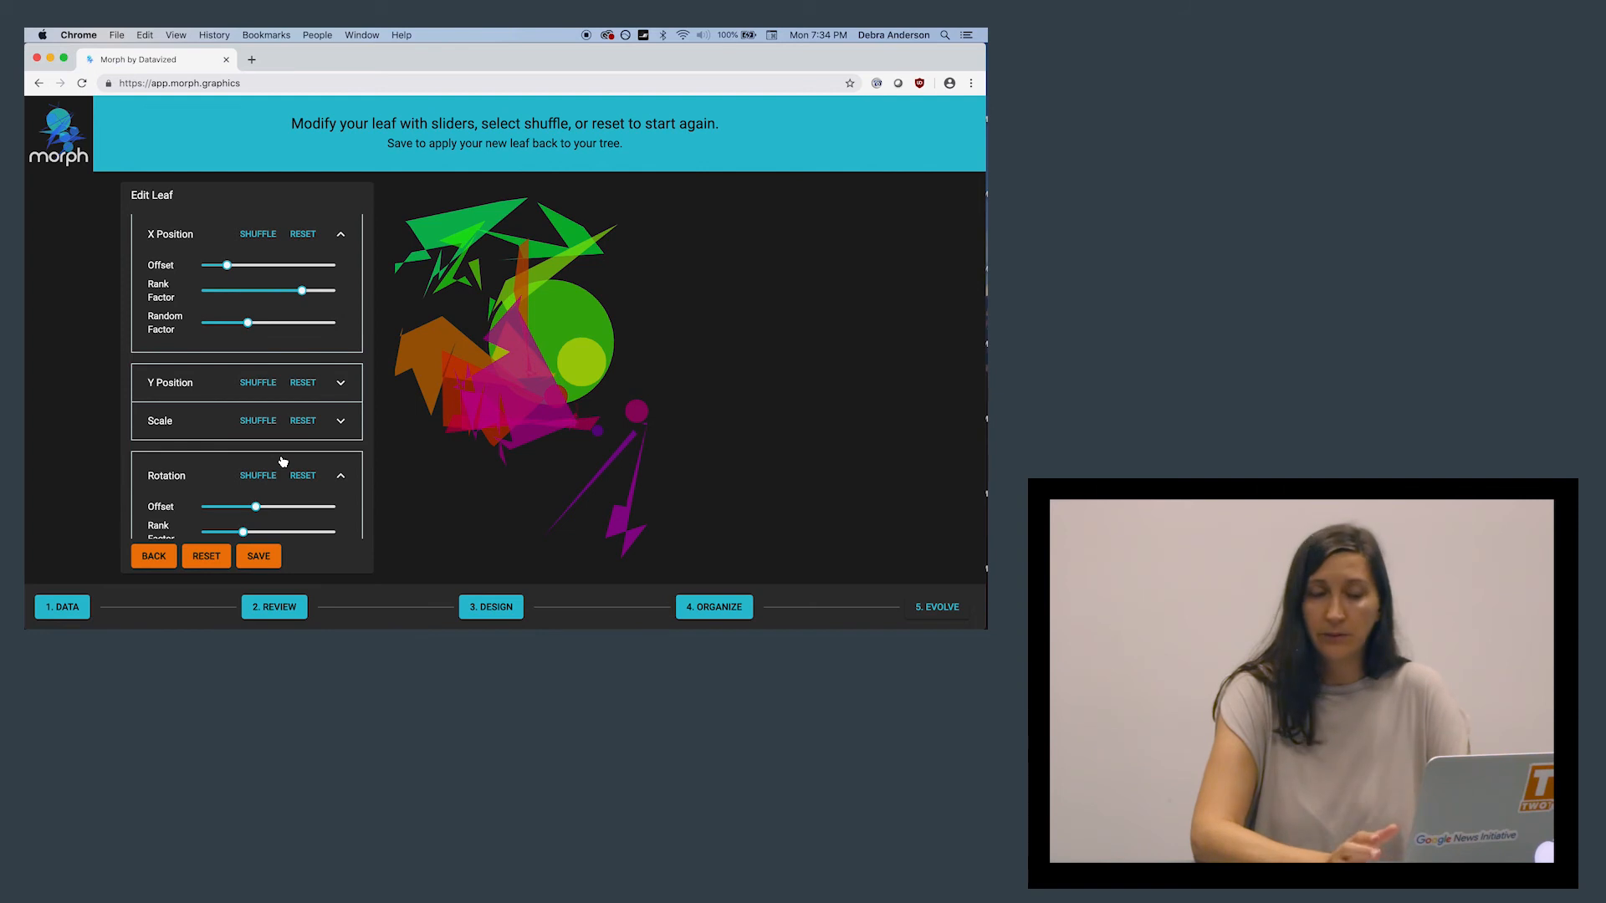
click(341, 382)
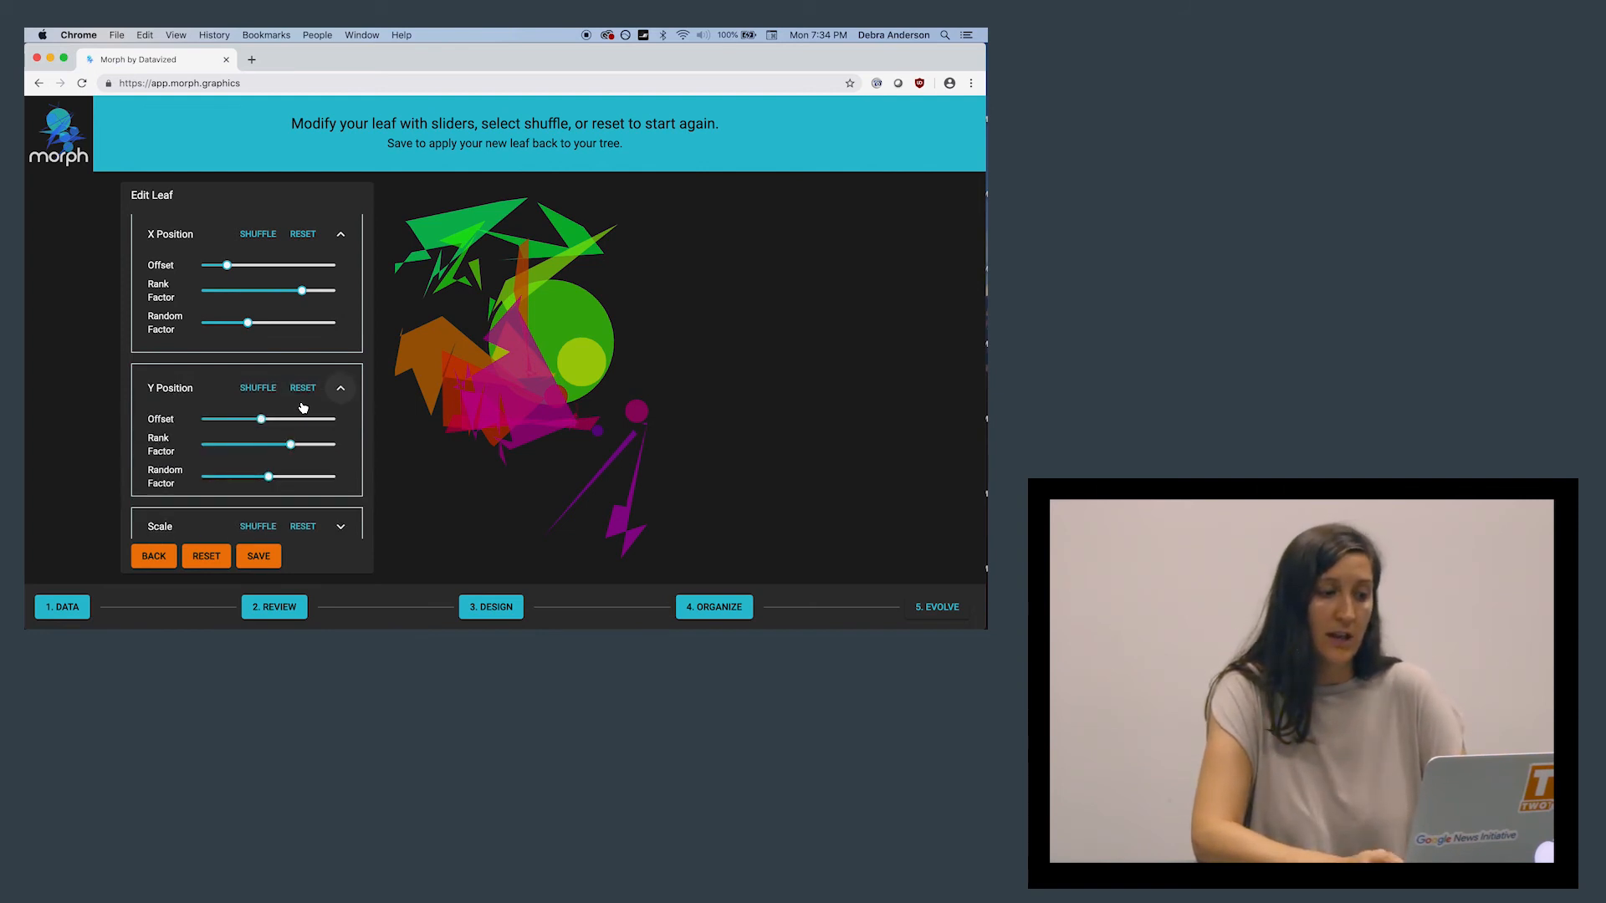
drag(266, 419, 320, 445)
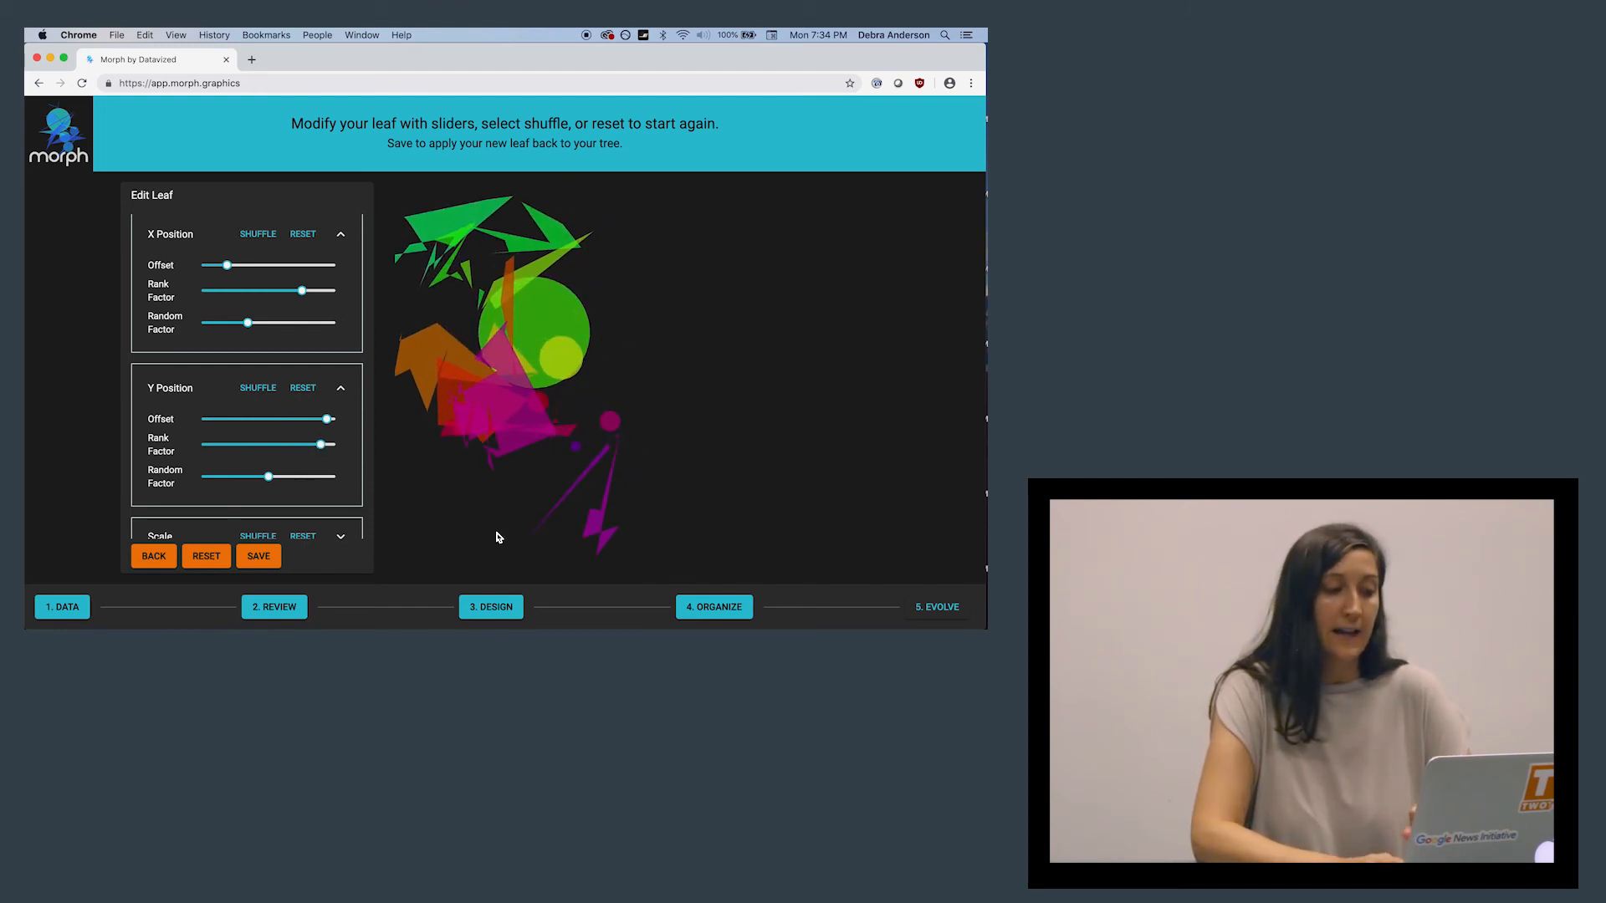
mouse_move(266, 478)
mouse_down()
mouse_move(215, 478)
mouse_move(263, 480)
mouse_up()
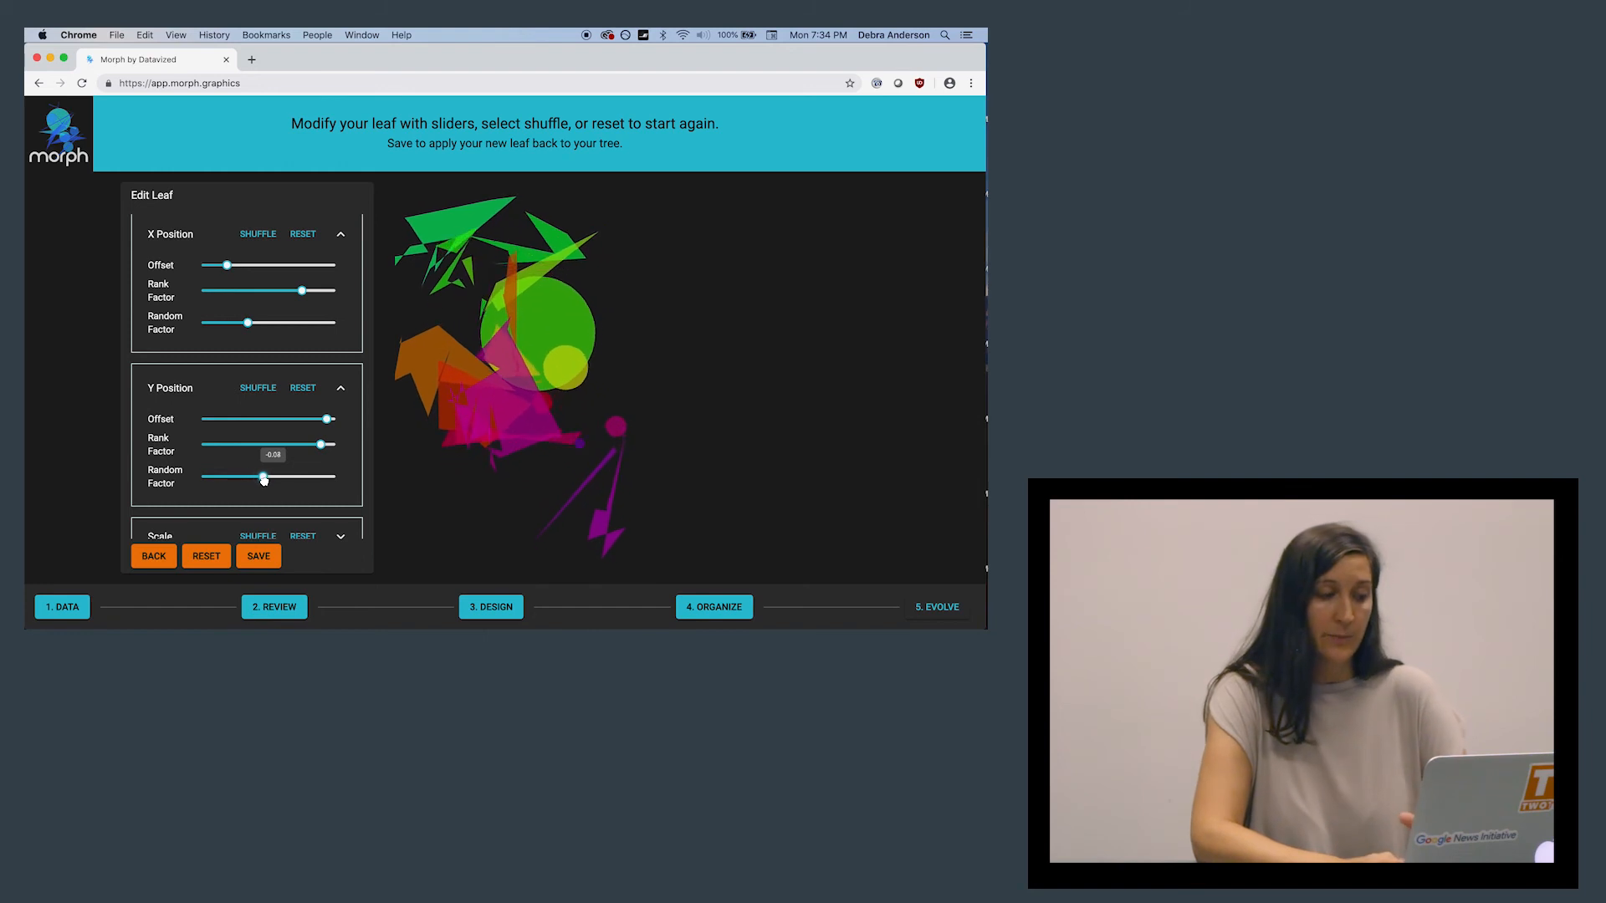
Save the edited leaf back to the tree and evolve a new generation from it
click(258, 556)
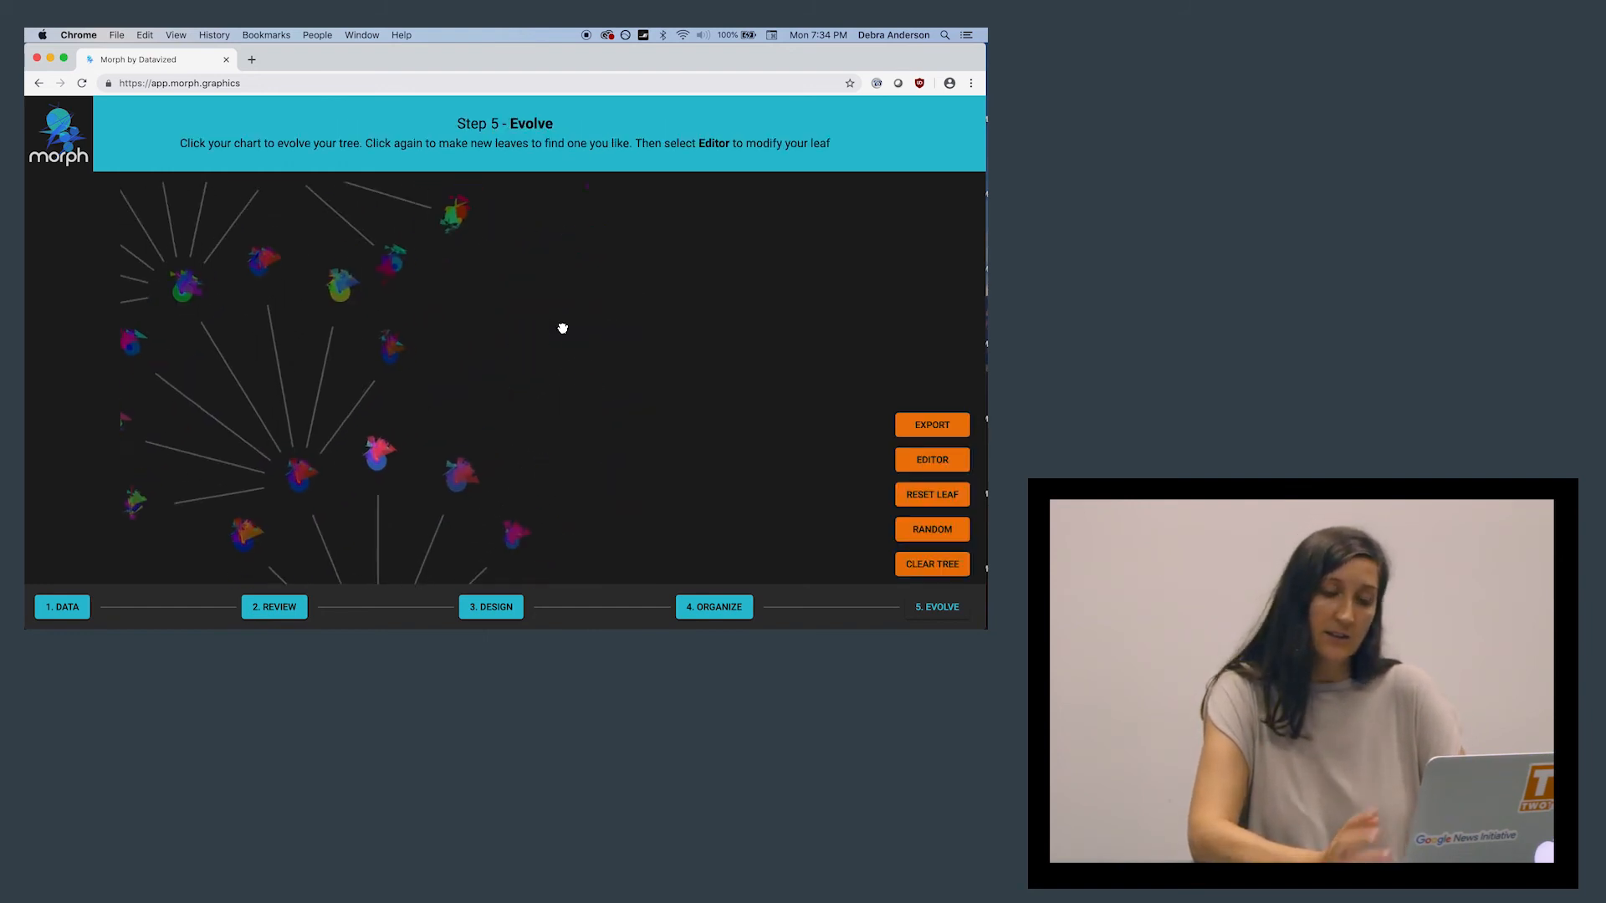
click(529, 331)
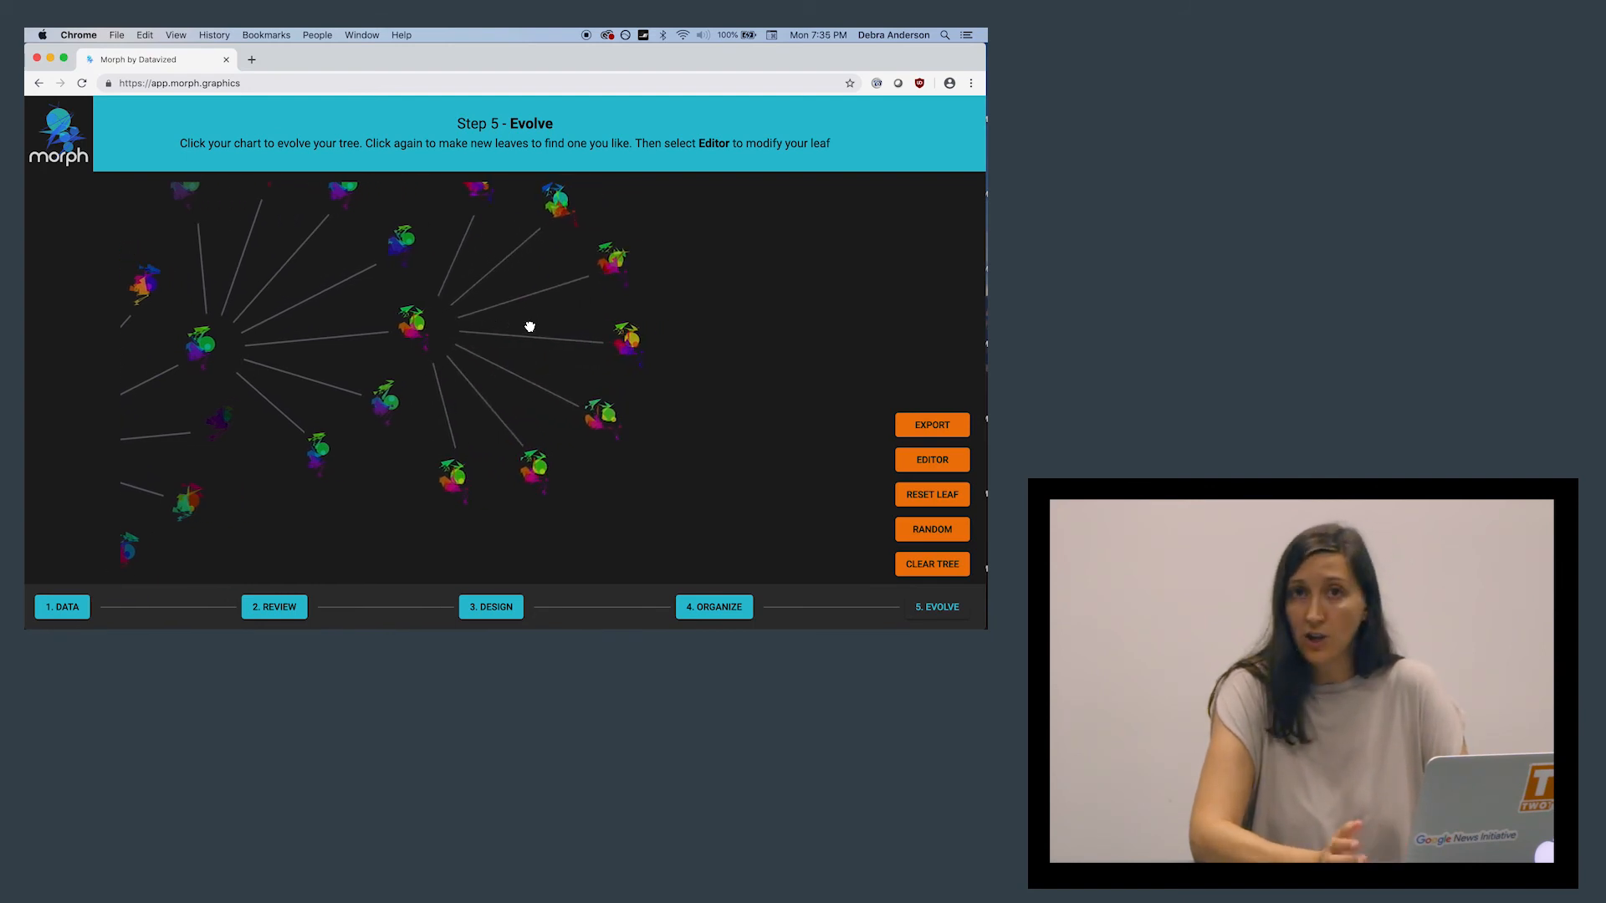
Export the yellow-and-purple offspring of the edited leaf as an animated GIF
click(926, 425)
click(629, 341)
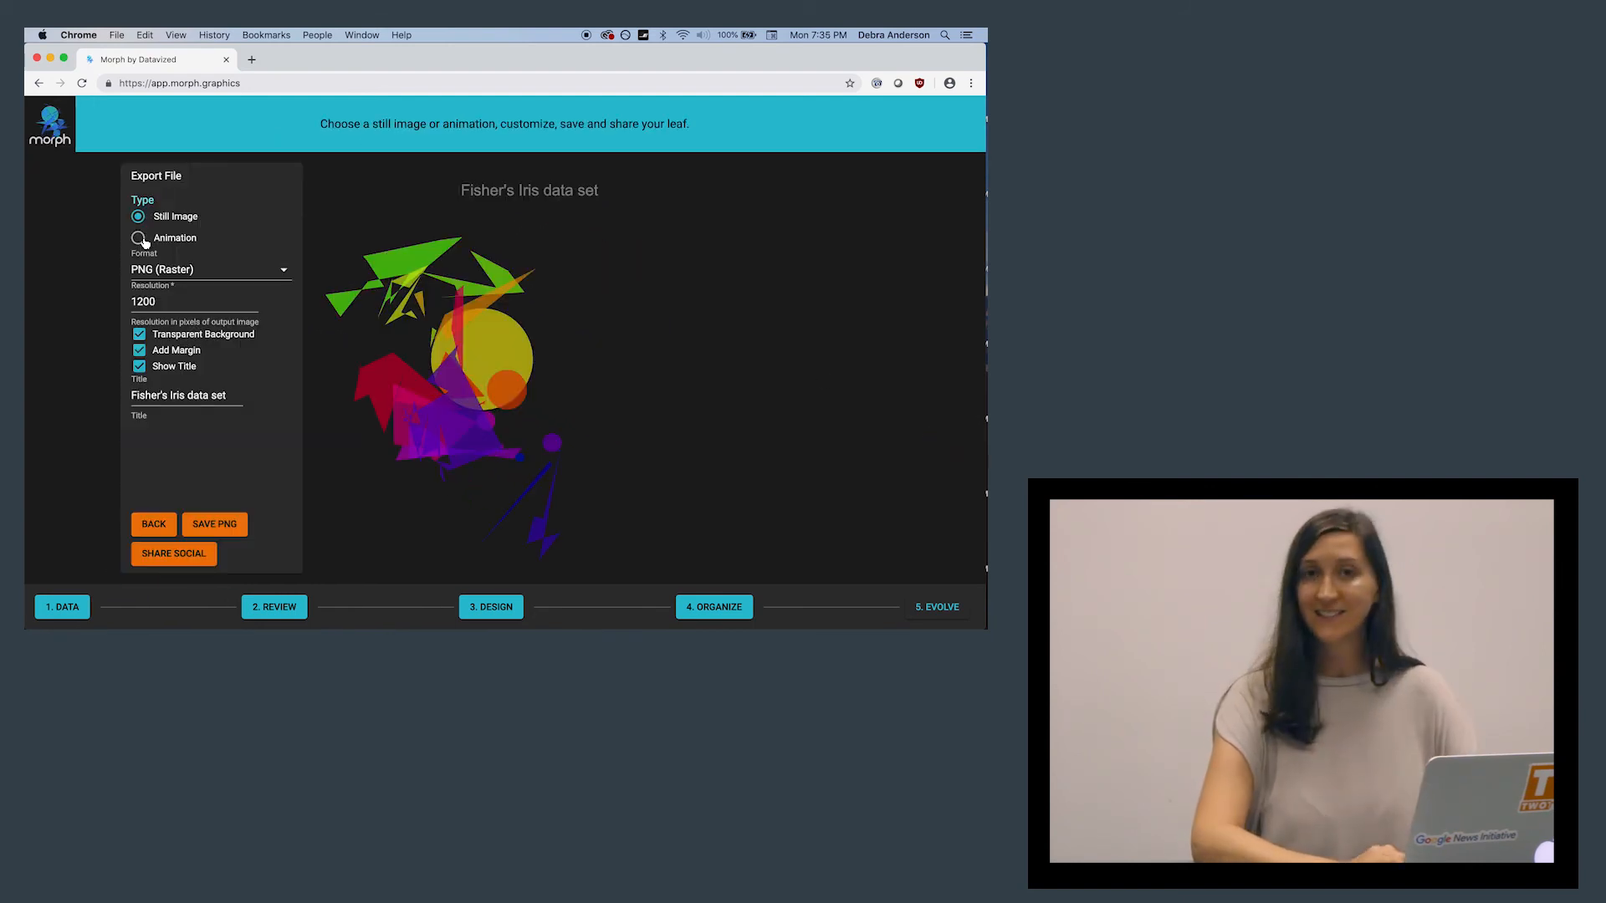
click(139, 238)
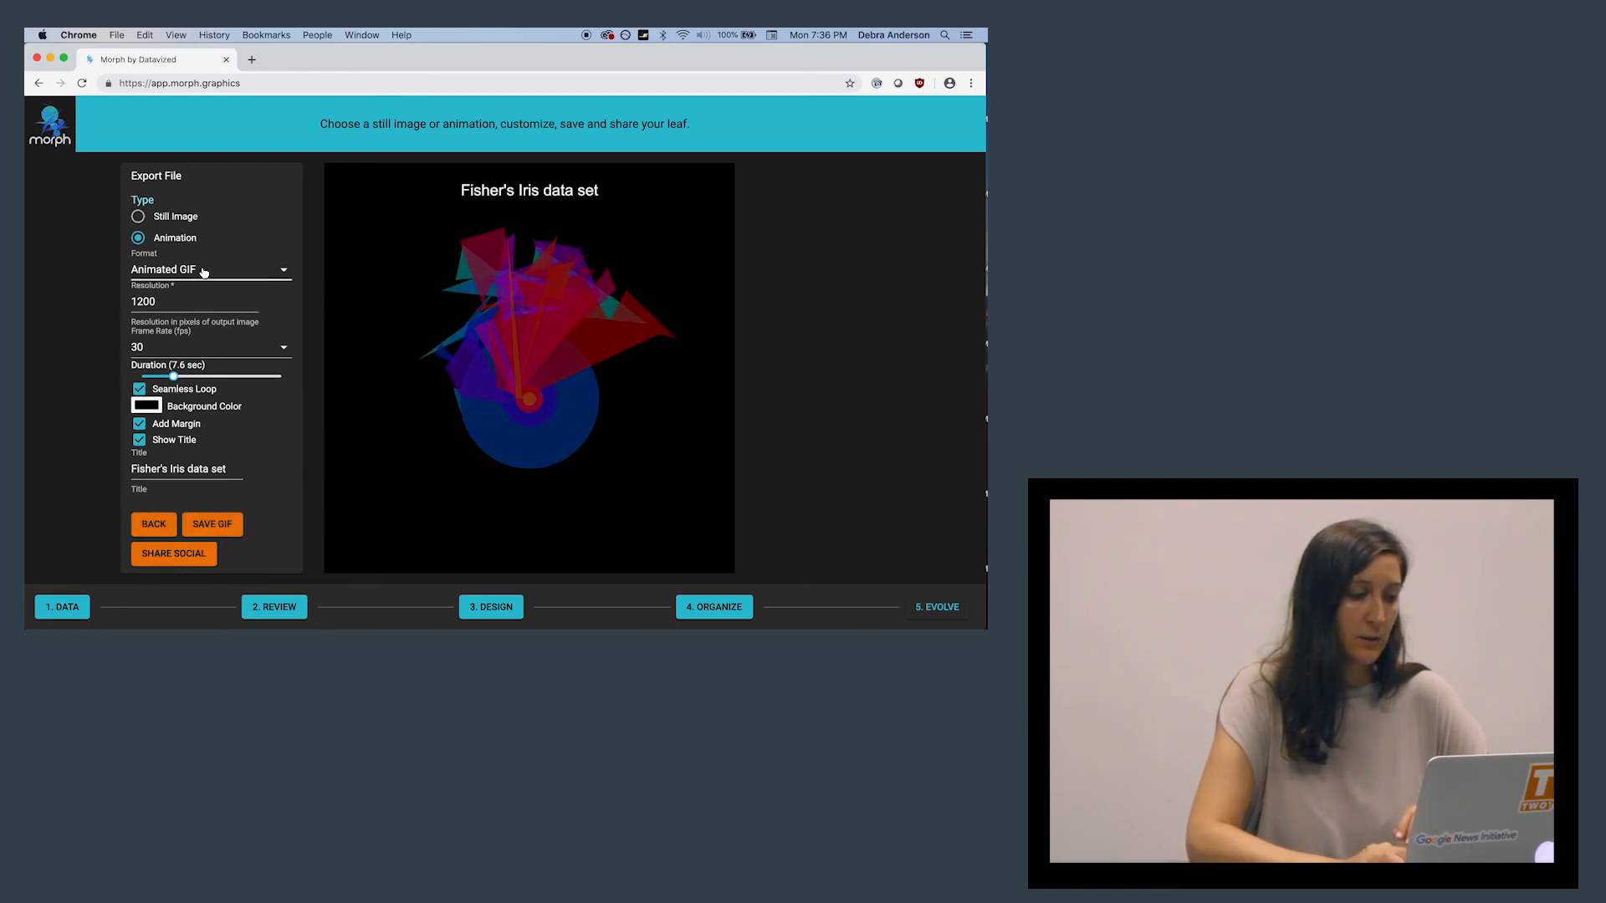
click(220, 529)
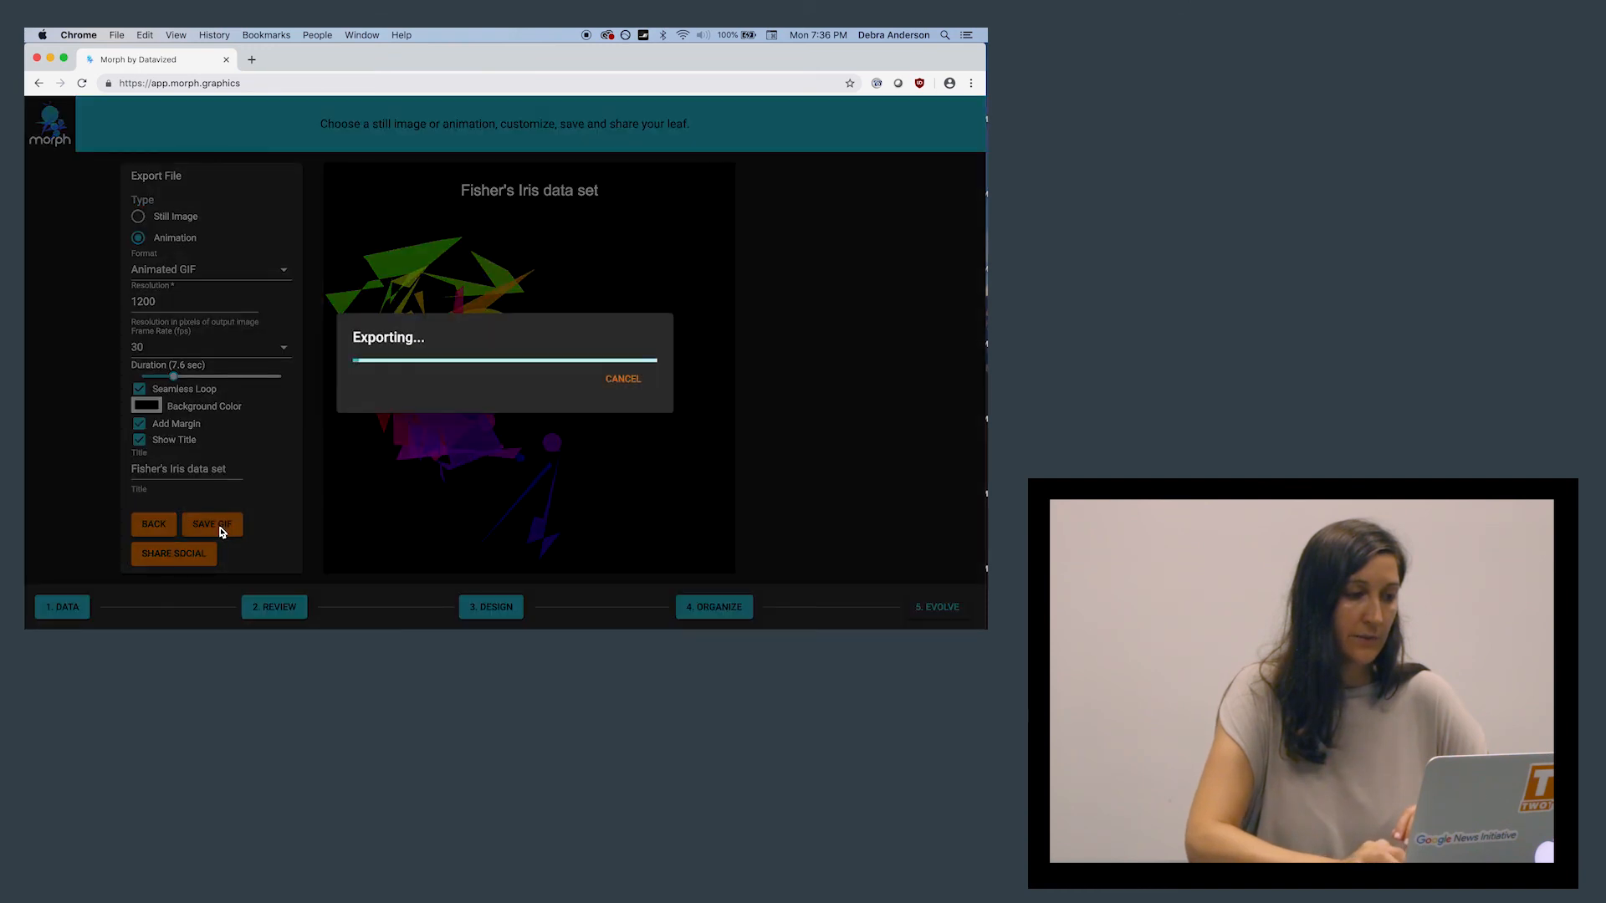